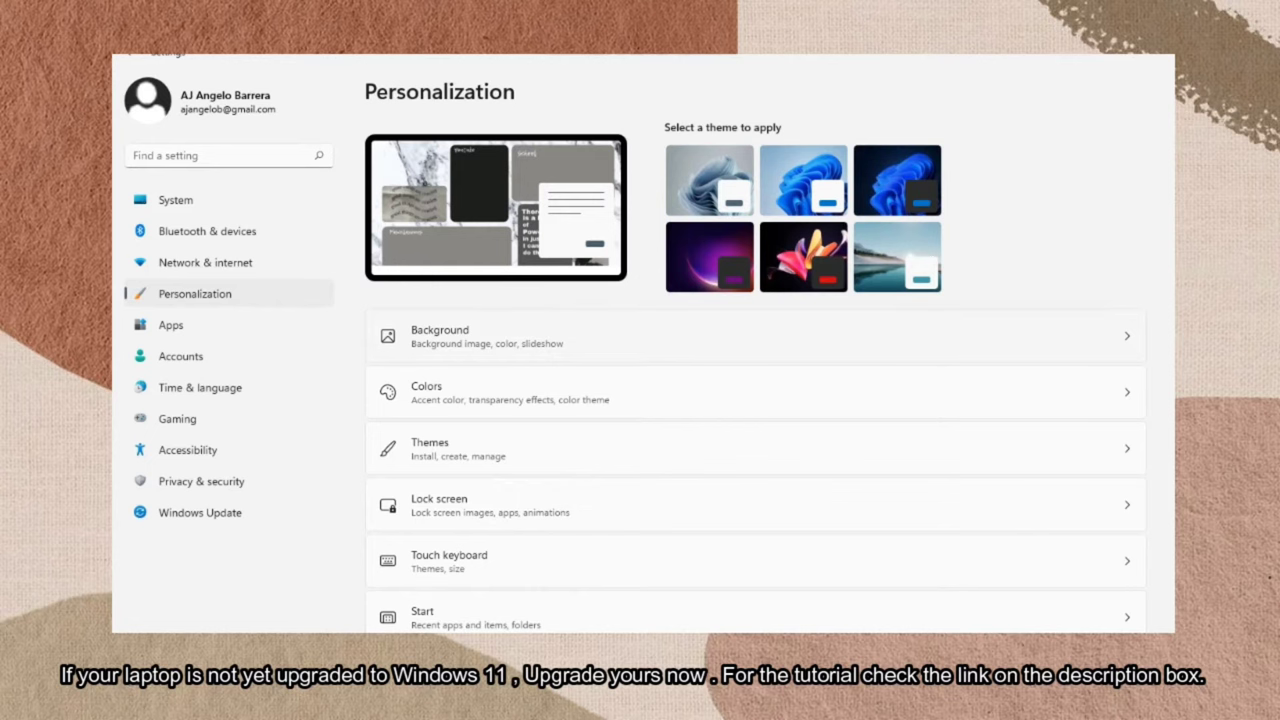
- Open the Taskbar personalization settings and review the icons listed under Taskbar corner overflow
scroll(755, 360, "down", 3)
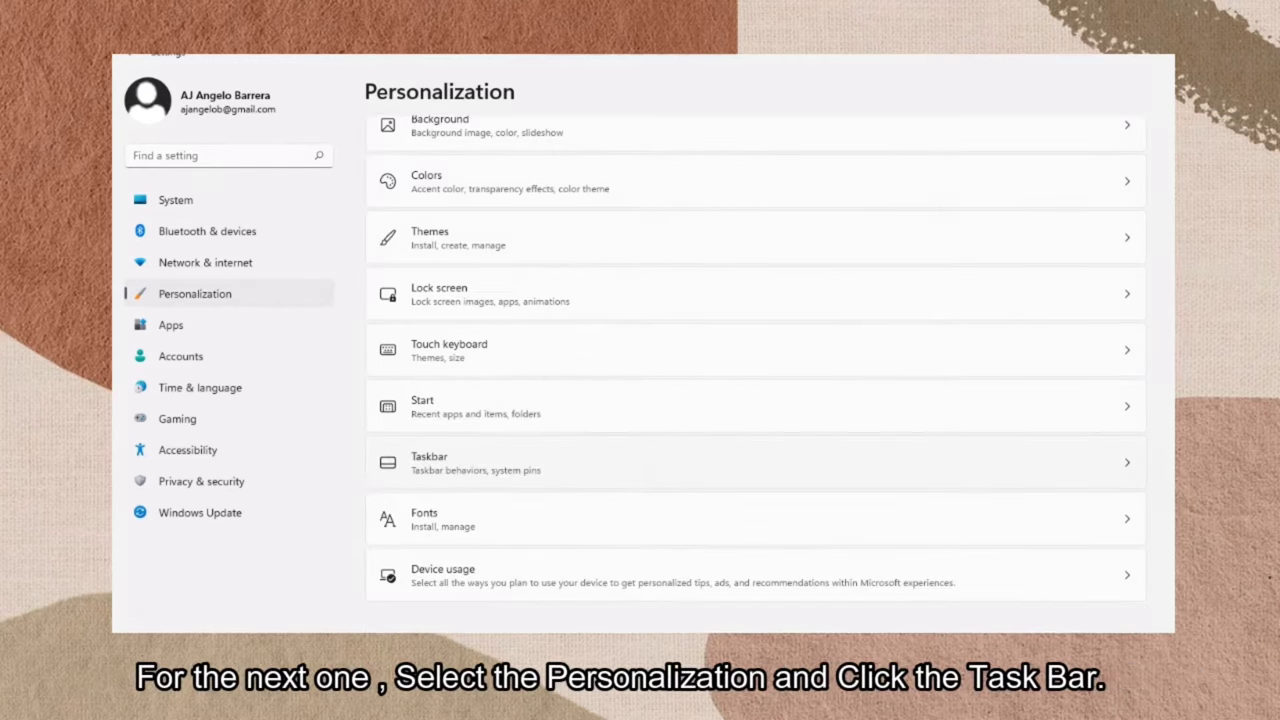
left_click(429, 462)
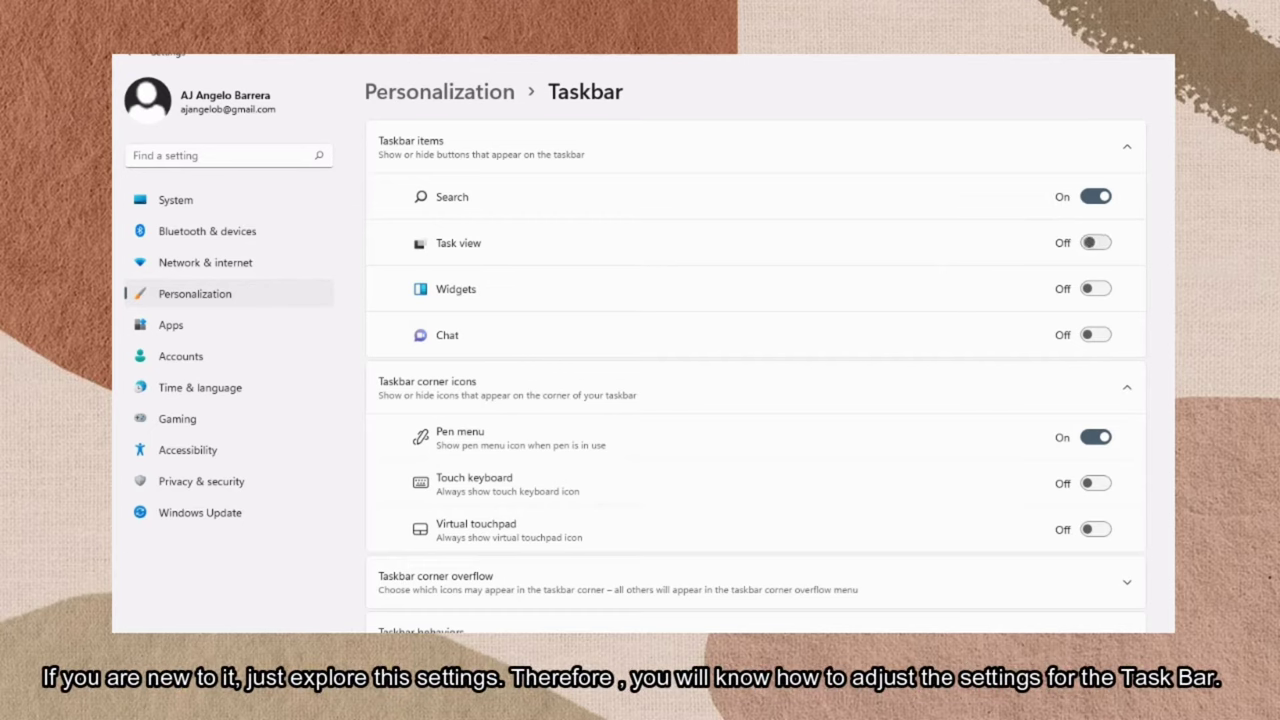
scroll(755, 375, "down", 2)
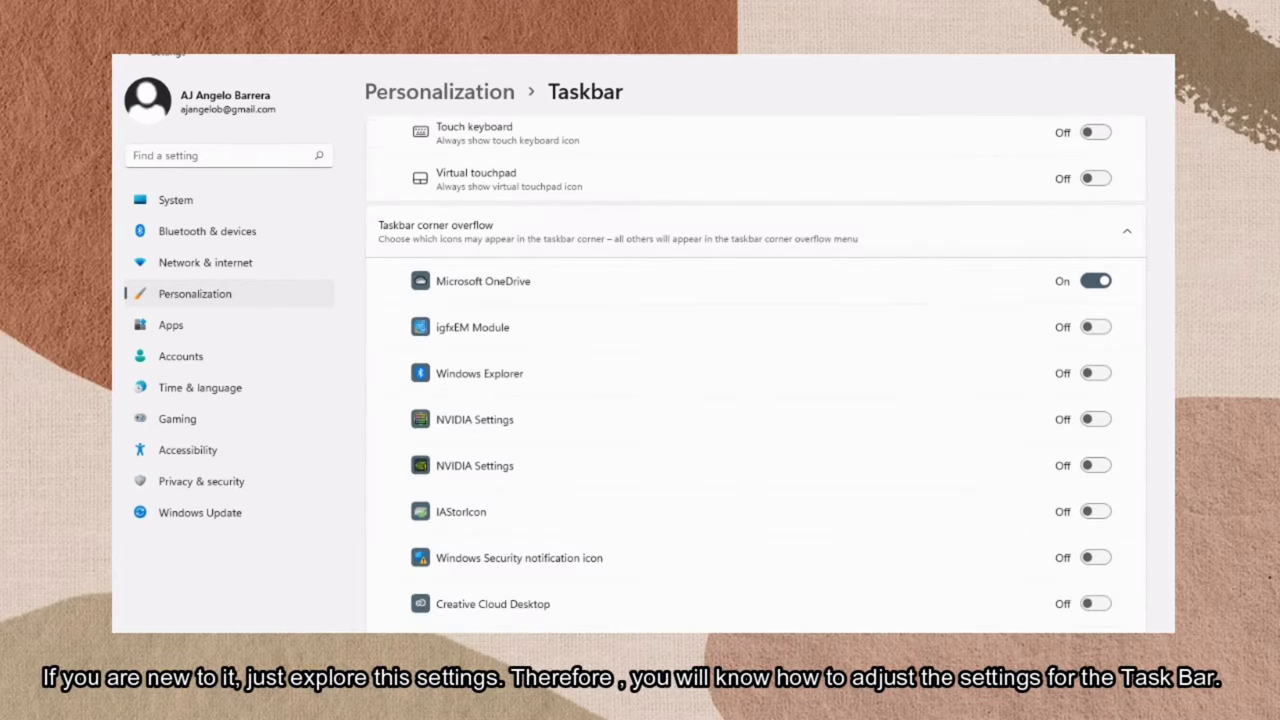
left_click(755, 231)
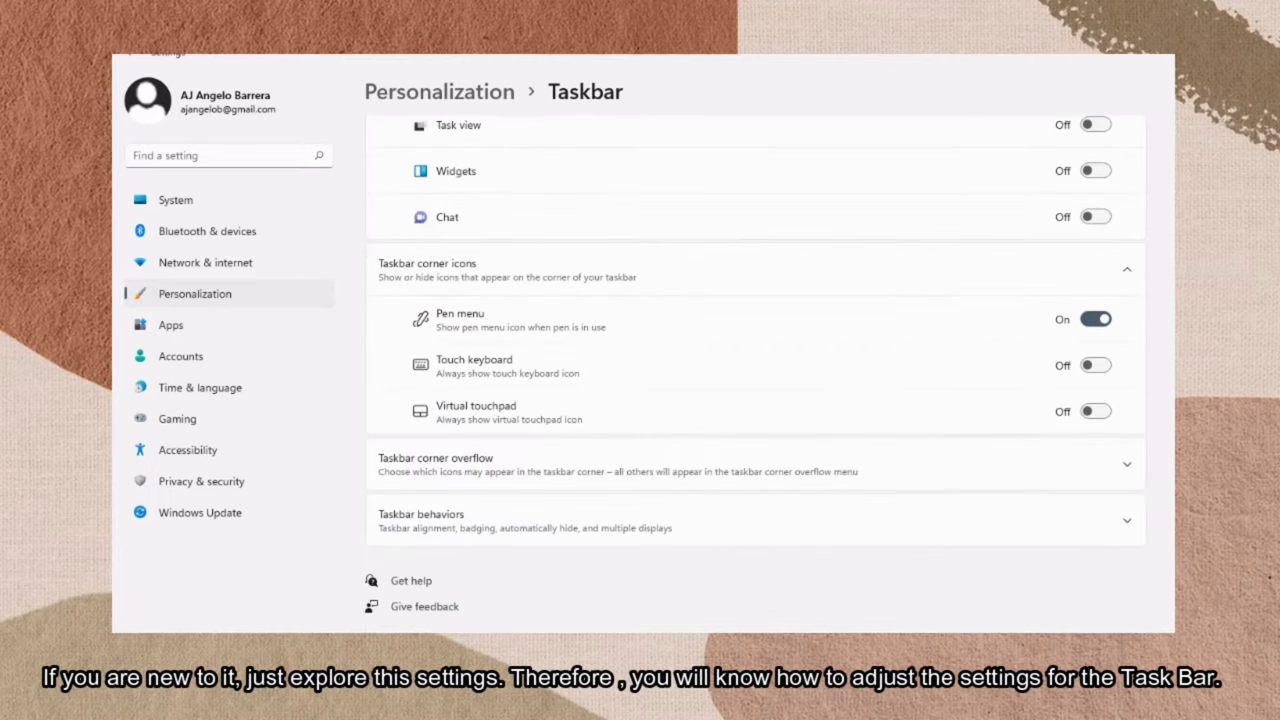
left_click(755, 464)
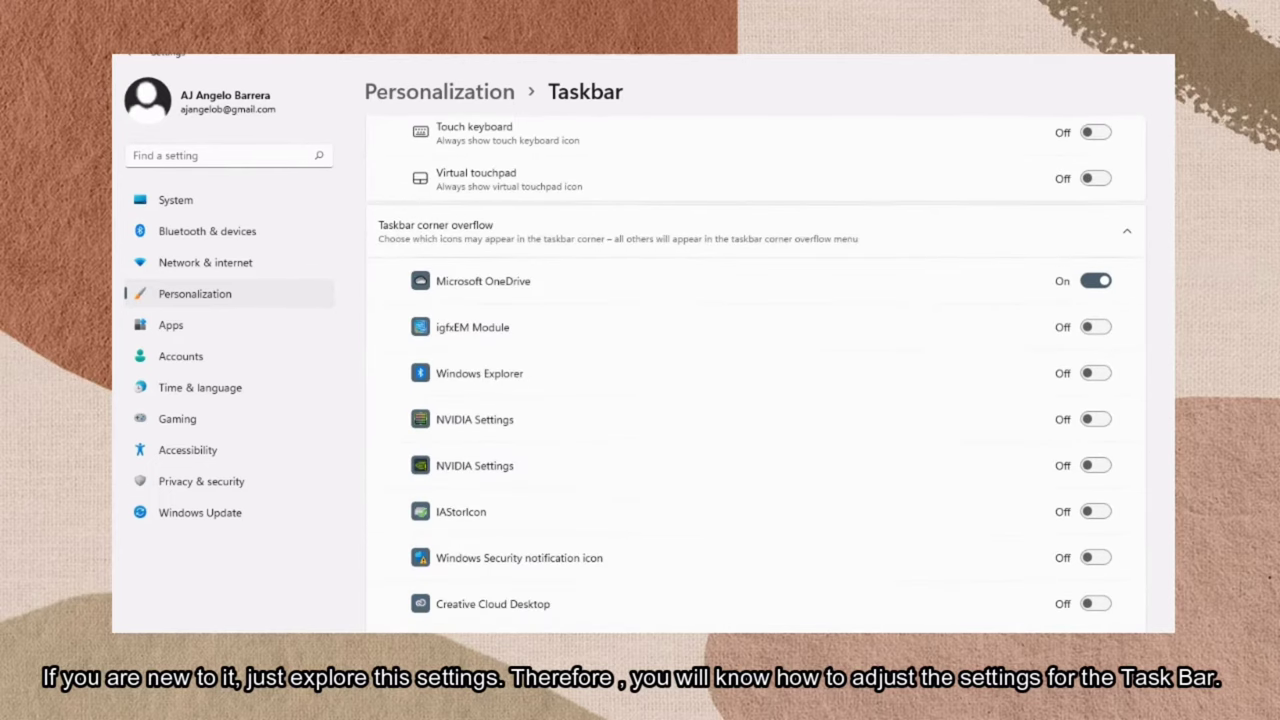
left_click(755, 231)
key("Return")
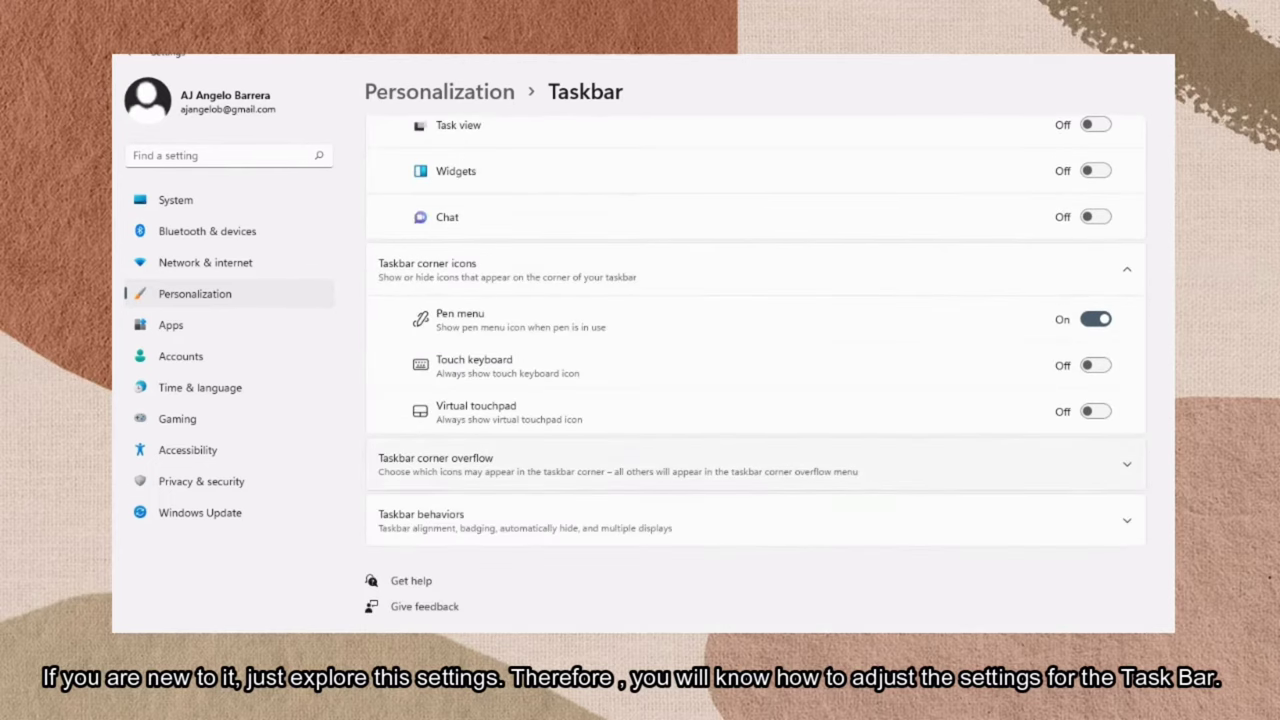
key("Return")
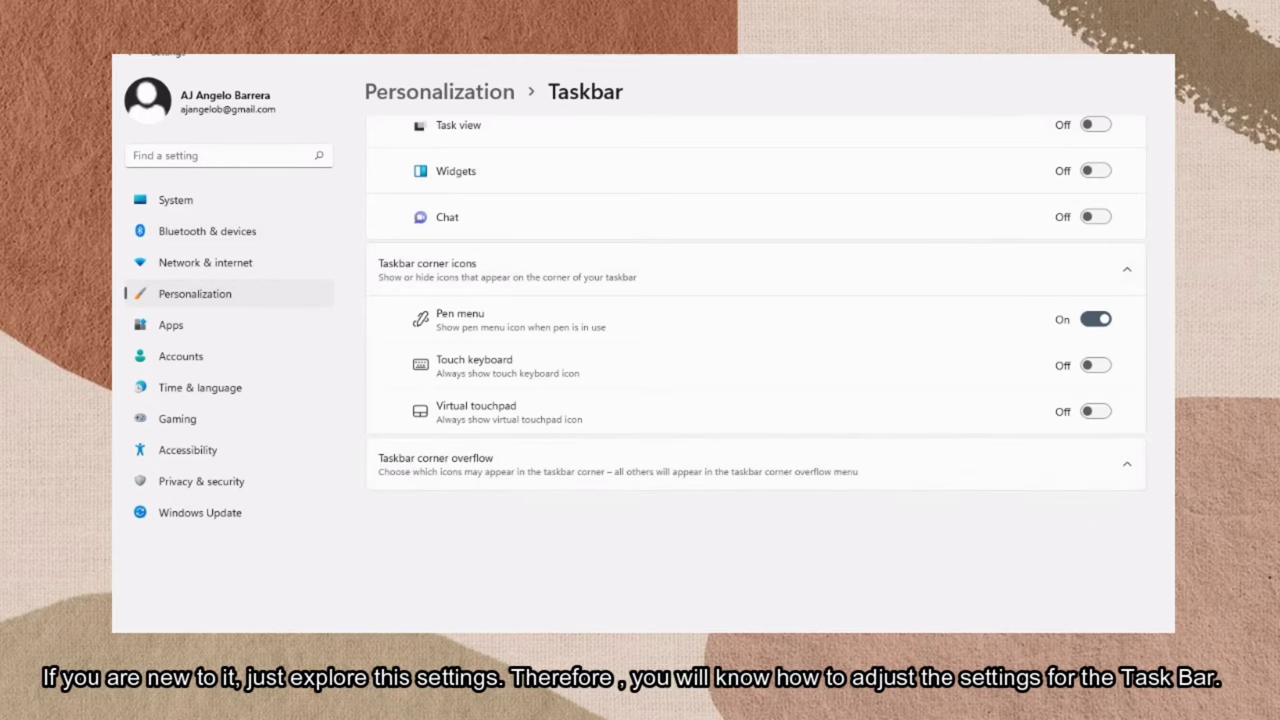
key("Return")
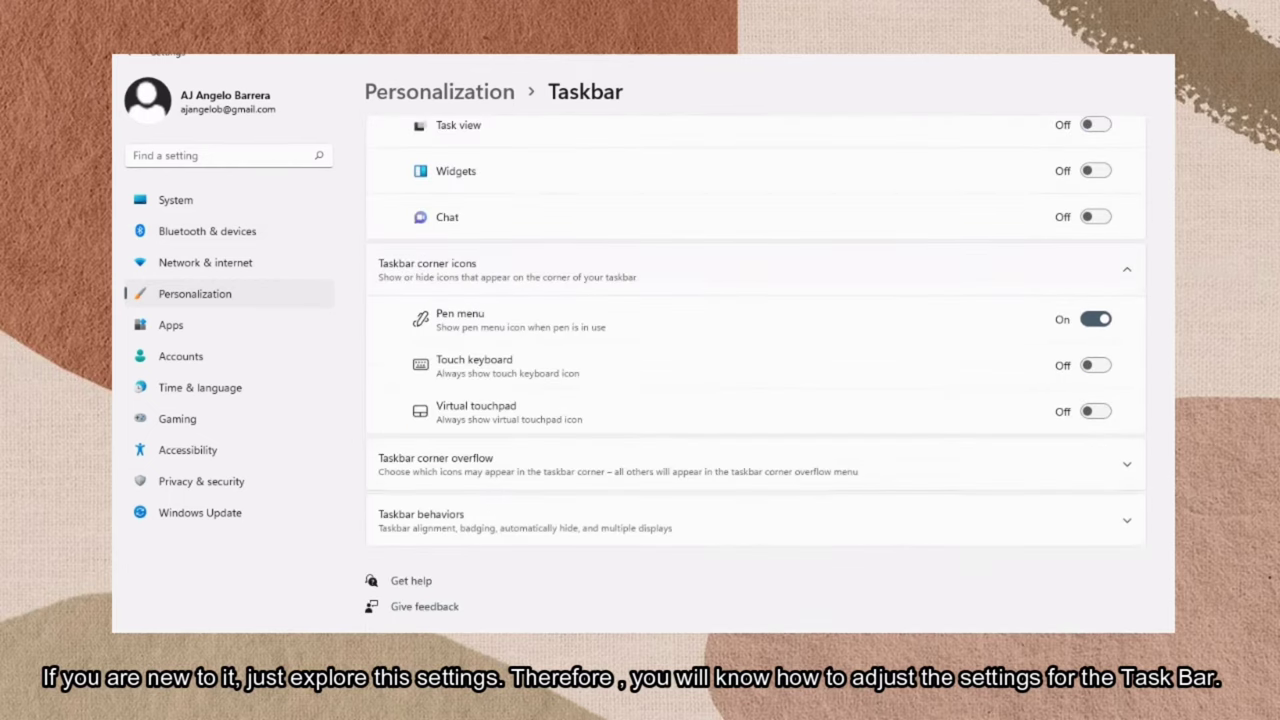
- Expand the Taskbar behaviors section and turn off automatically hiding the taskbar
left_click(755, 520)
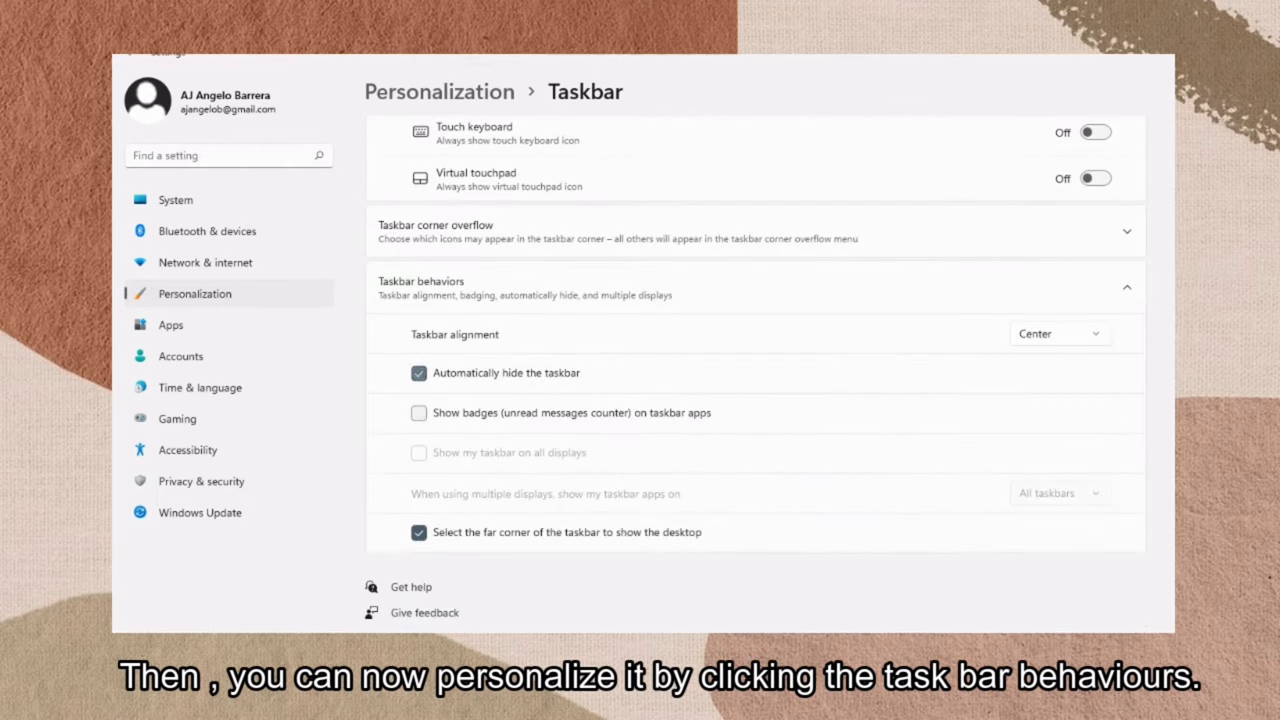
left_click(419, 373)
key("space")
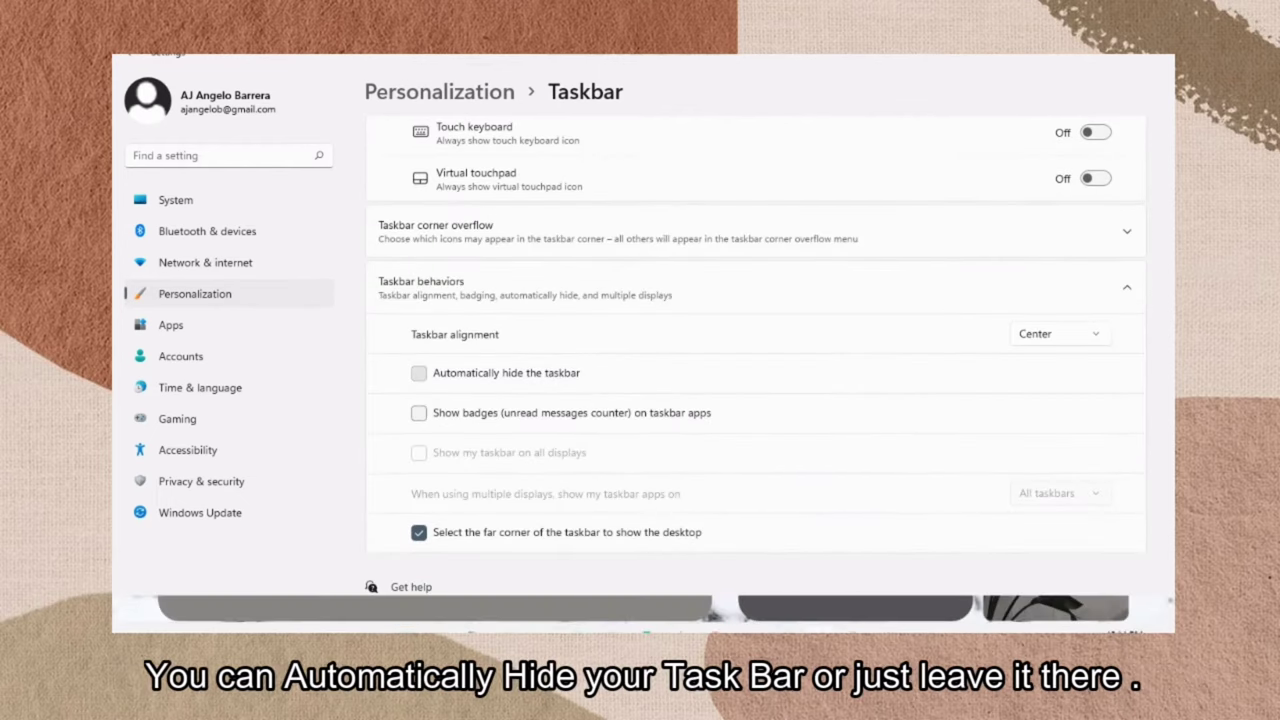
key("space")
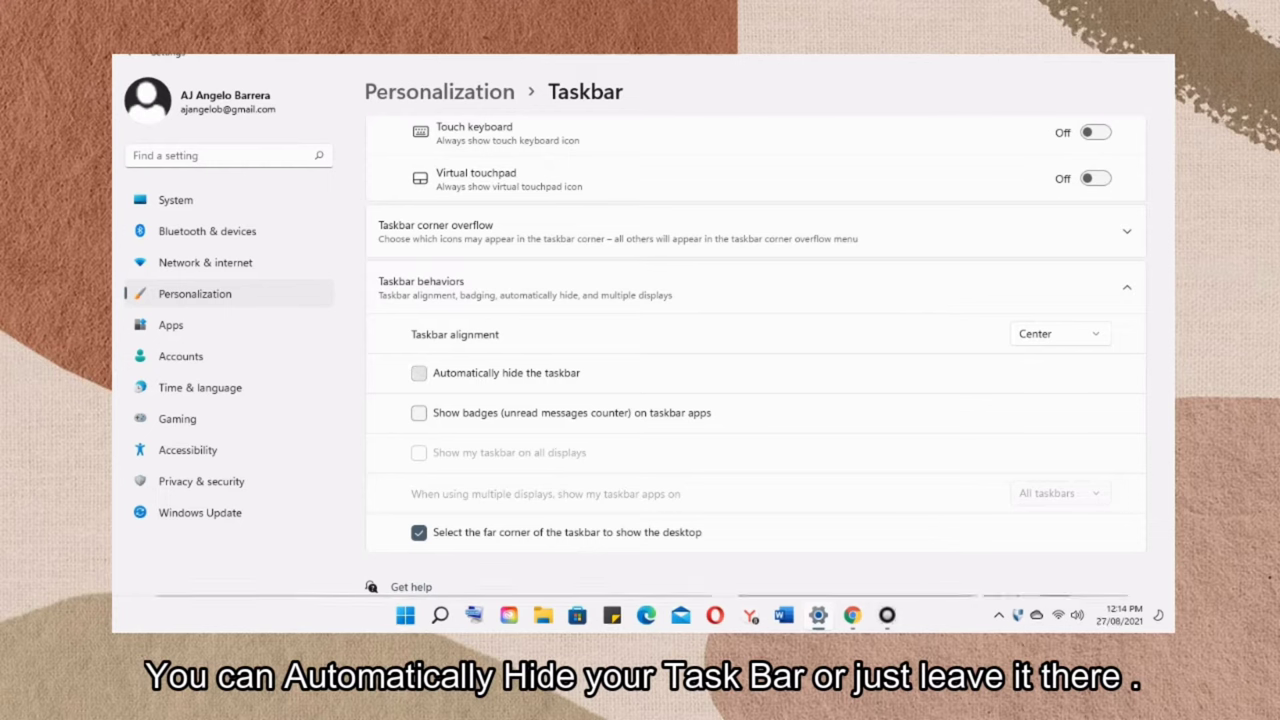
key("space")
key("space")
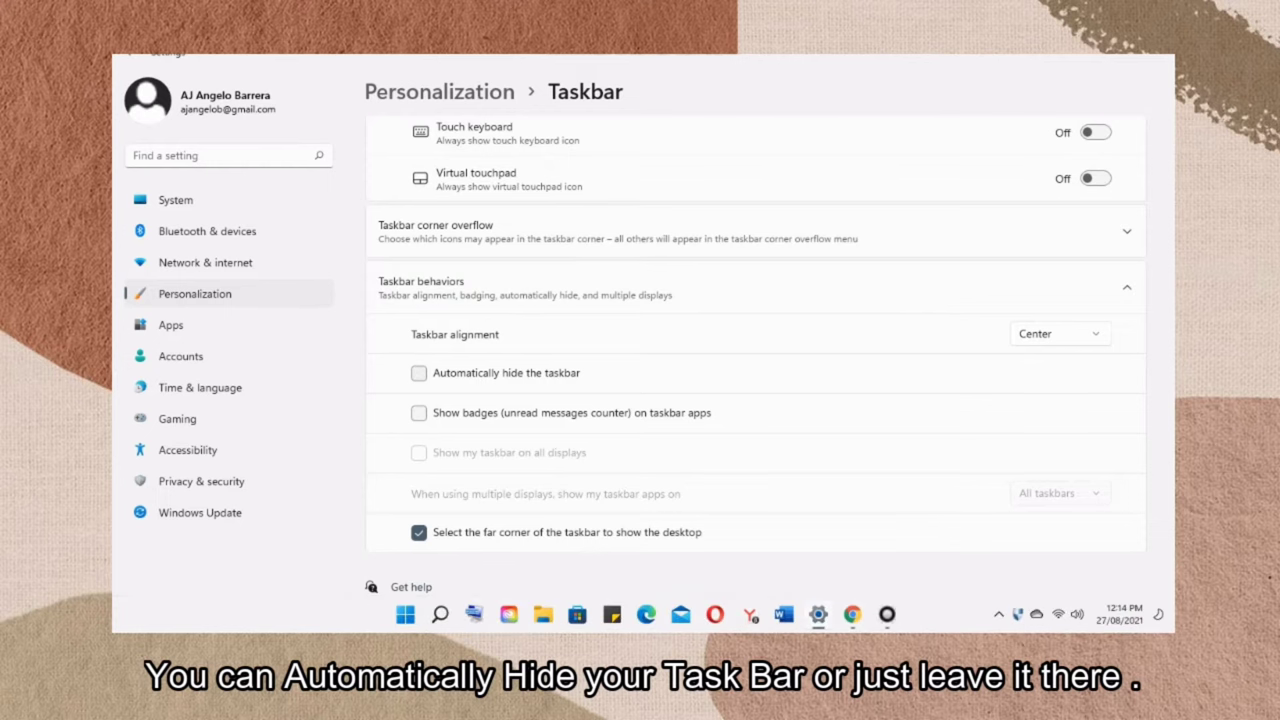
- Set the taskbar alignment to Left
key("space")
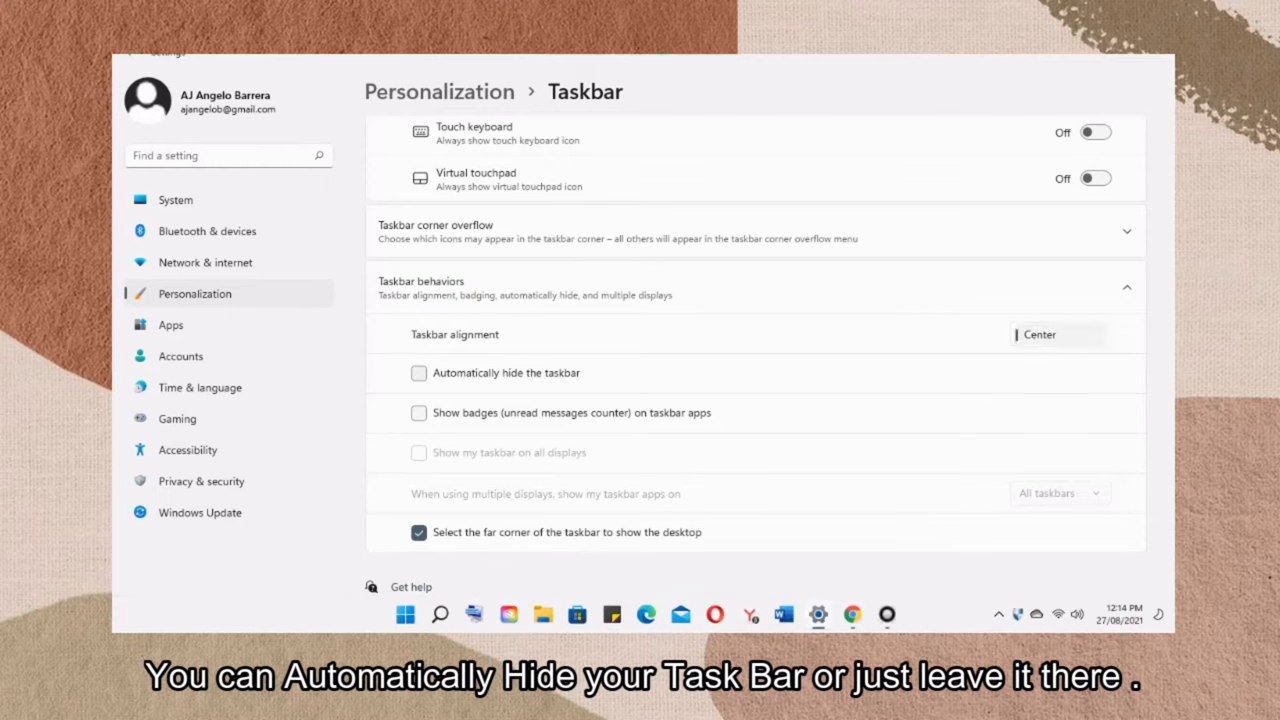
key("Up")
key("Return")
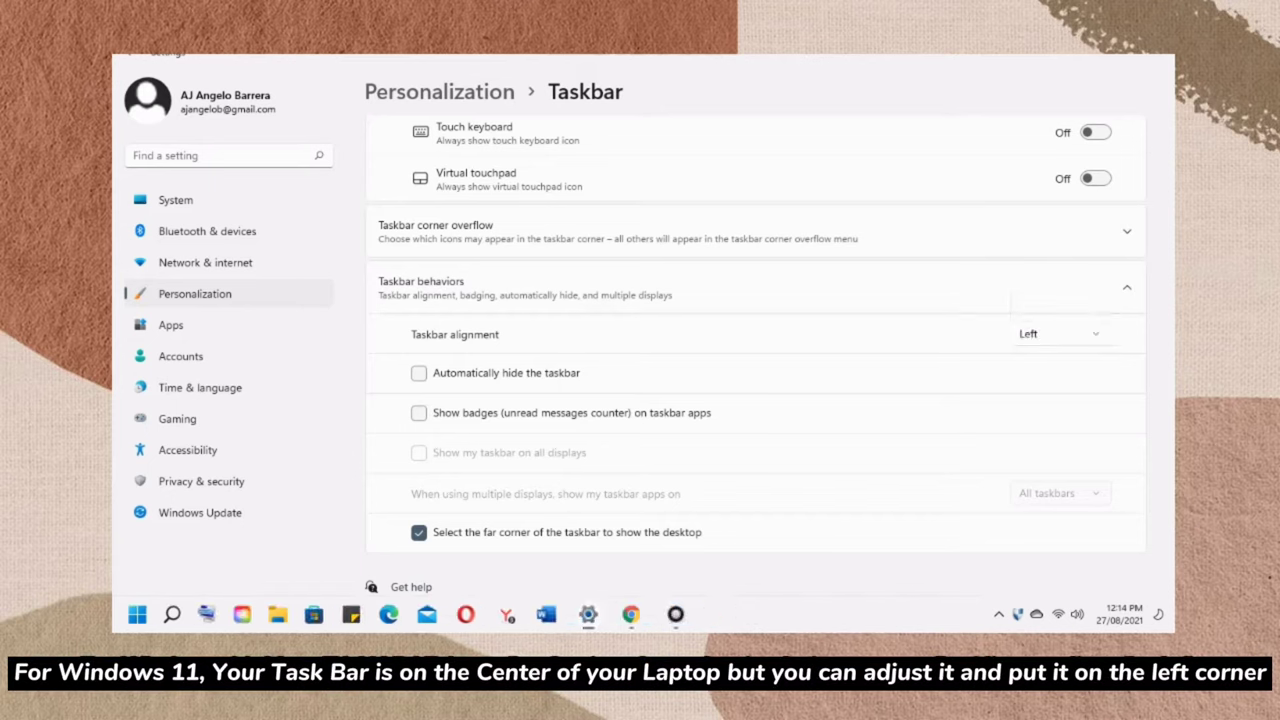
- Set the taskbar alignment to Center and turn on automatically hiding the taskbar
key("space")
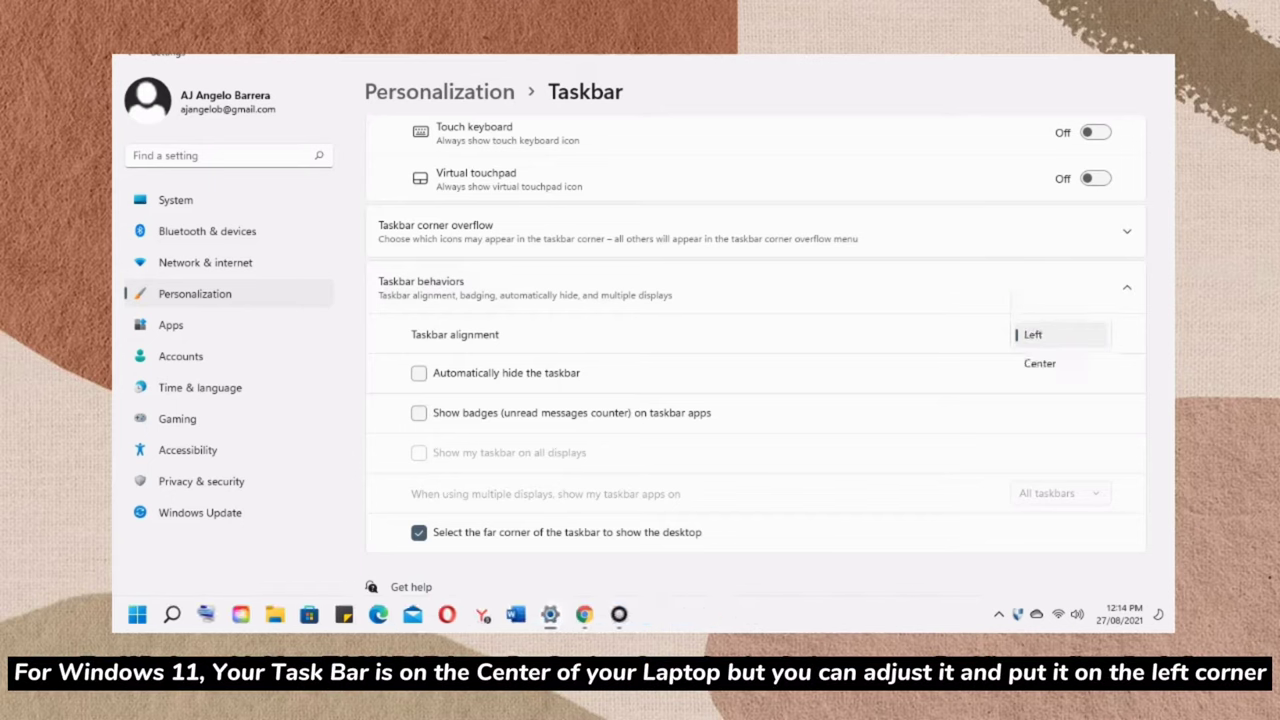
key("Down")
key("Return")
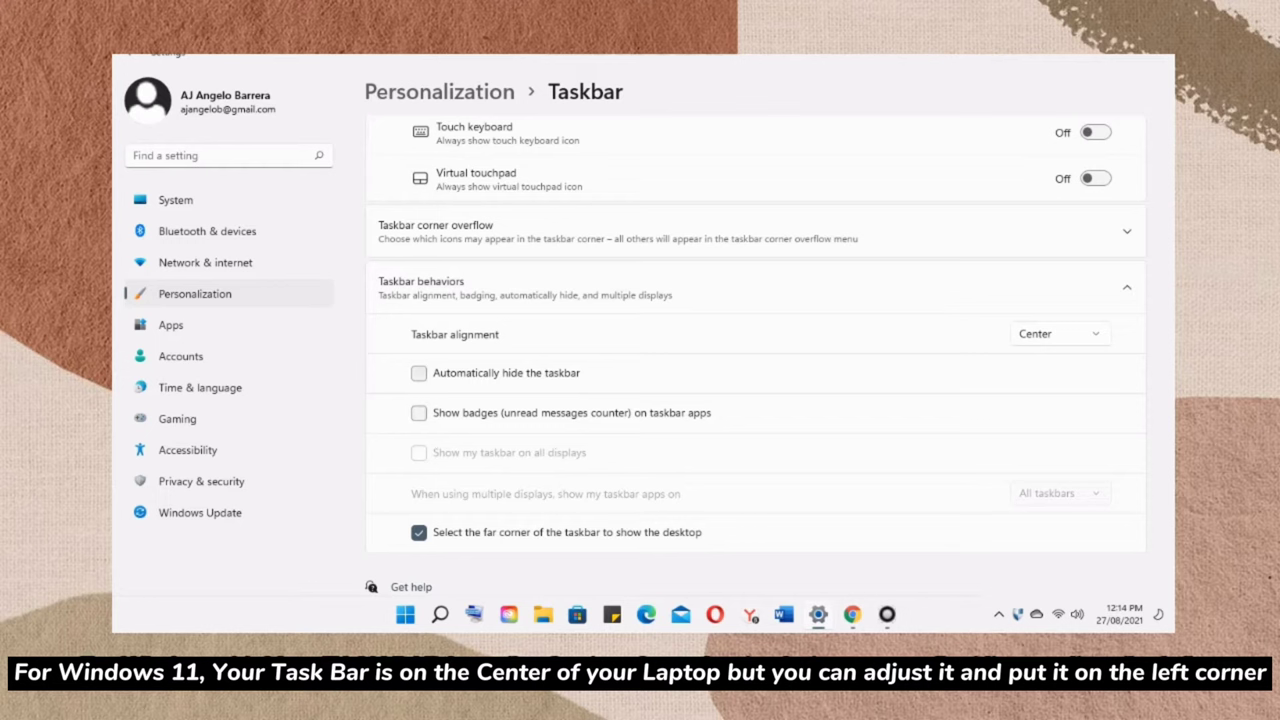
left_click(419, 373)
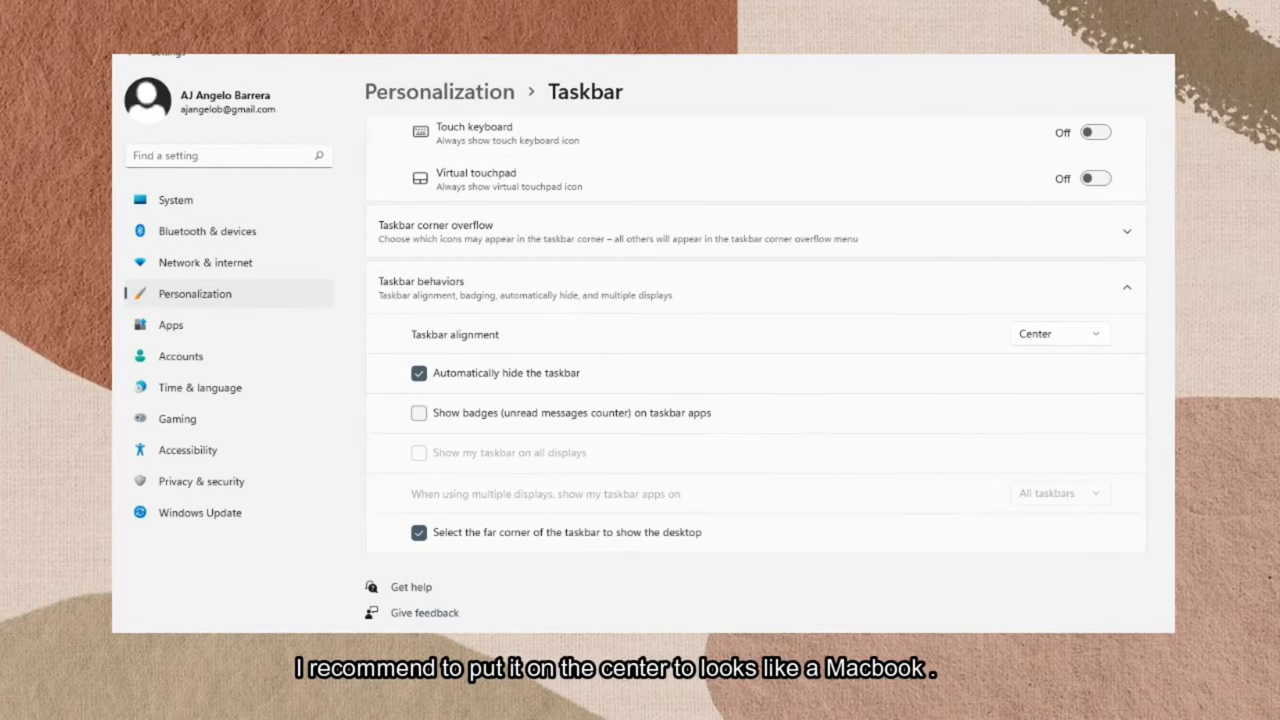
- Go to the Themes settings under Personalization and look through the available desktop themes and related settings
scroll(755, 378, "up", 5)
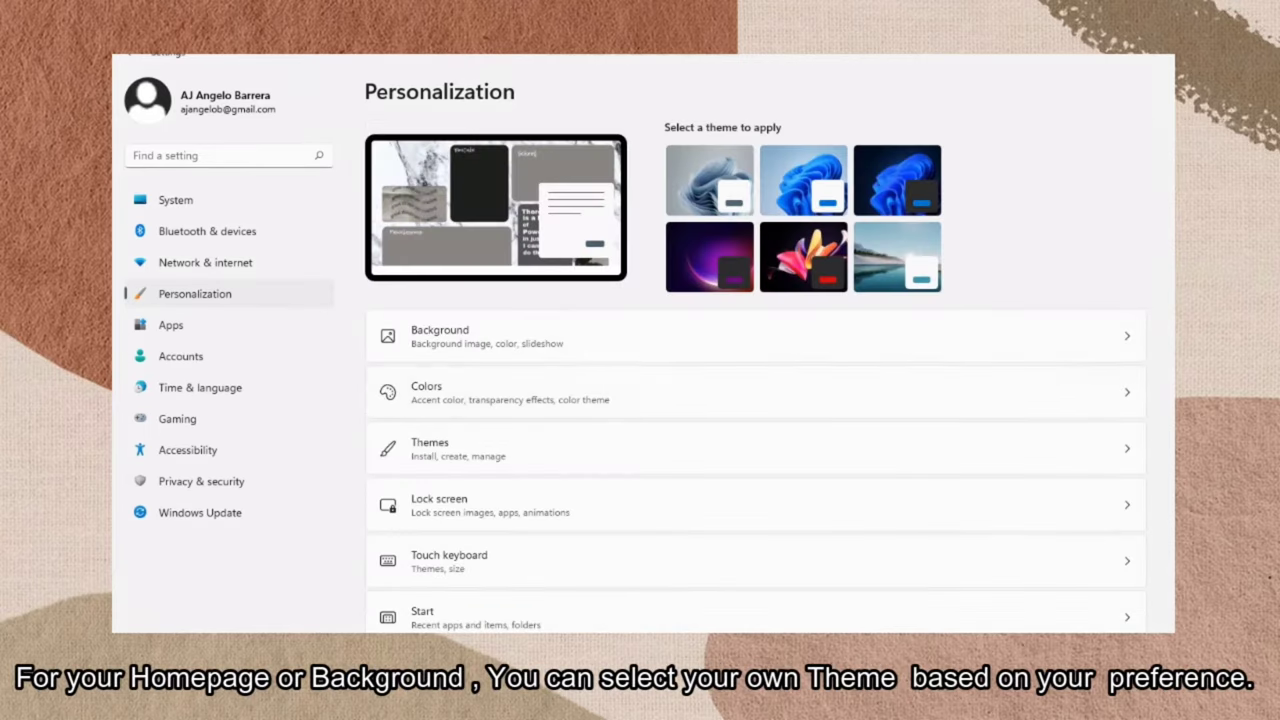
scroll(755, 378, "down", 1)
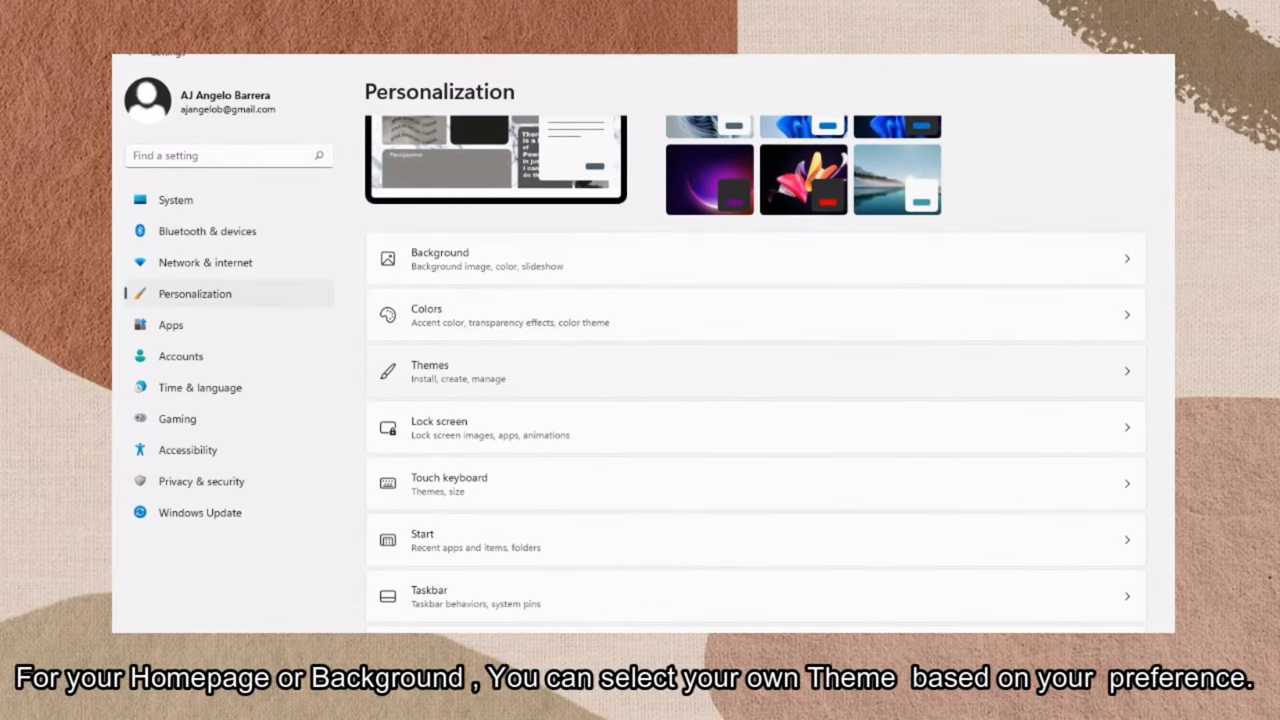
left_click(755, 371)
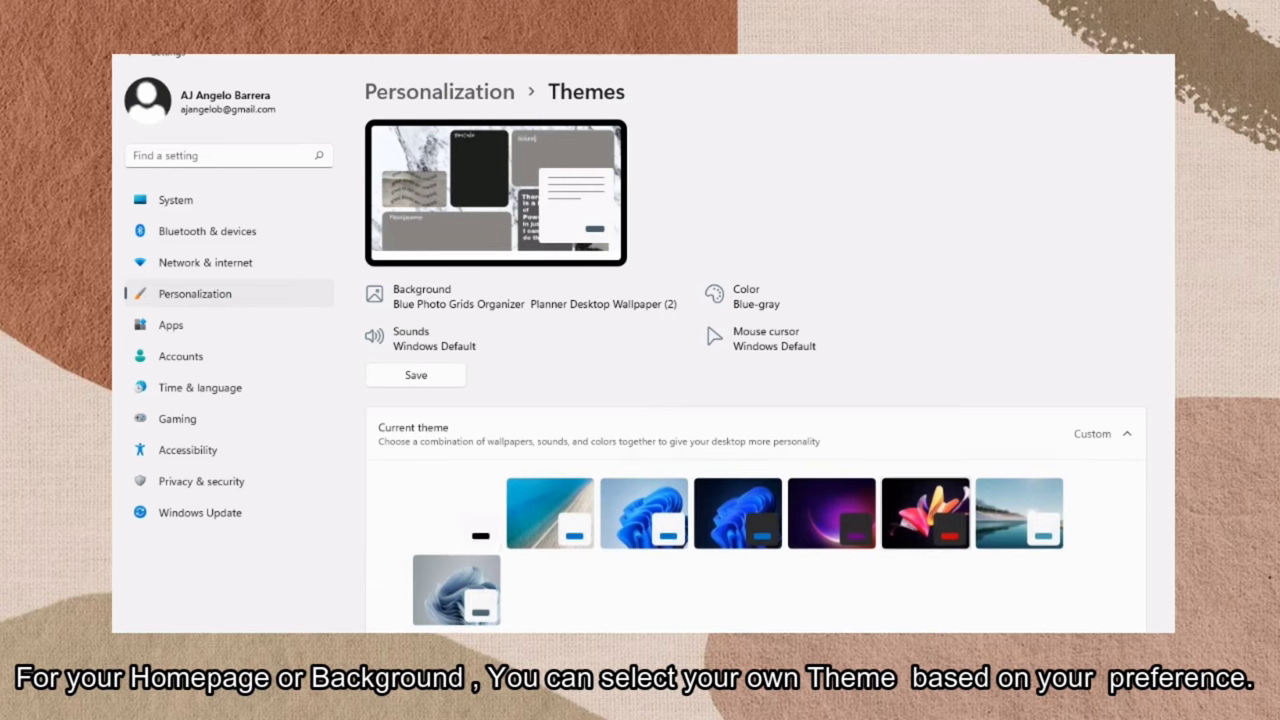
scroll(755, 400, "down", 2)
scroll(755, 400, "up", 2)
scroll(760, 340, "down", 2)
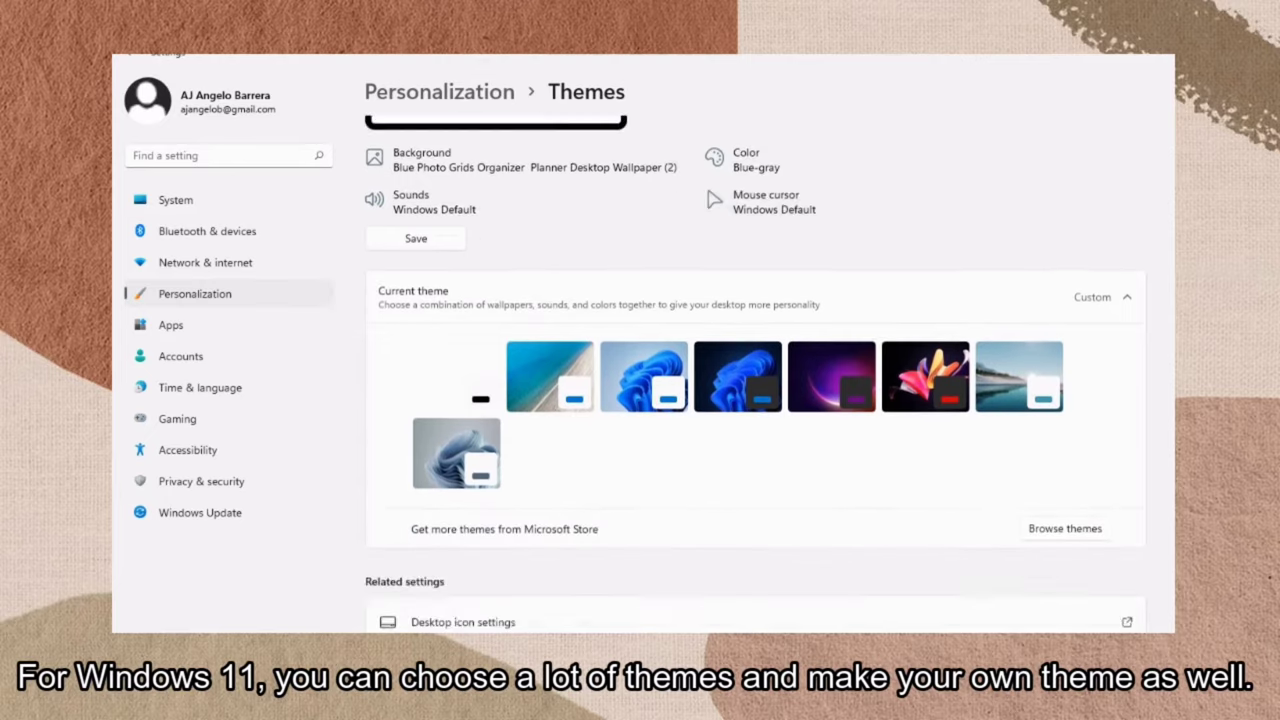
scroll(755, 370, "up", 1)
scroll(755, 370, "down", 1)
scroll(755, 370, "up", 1)
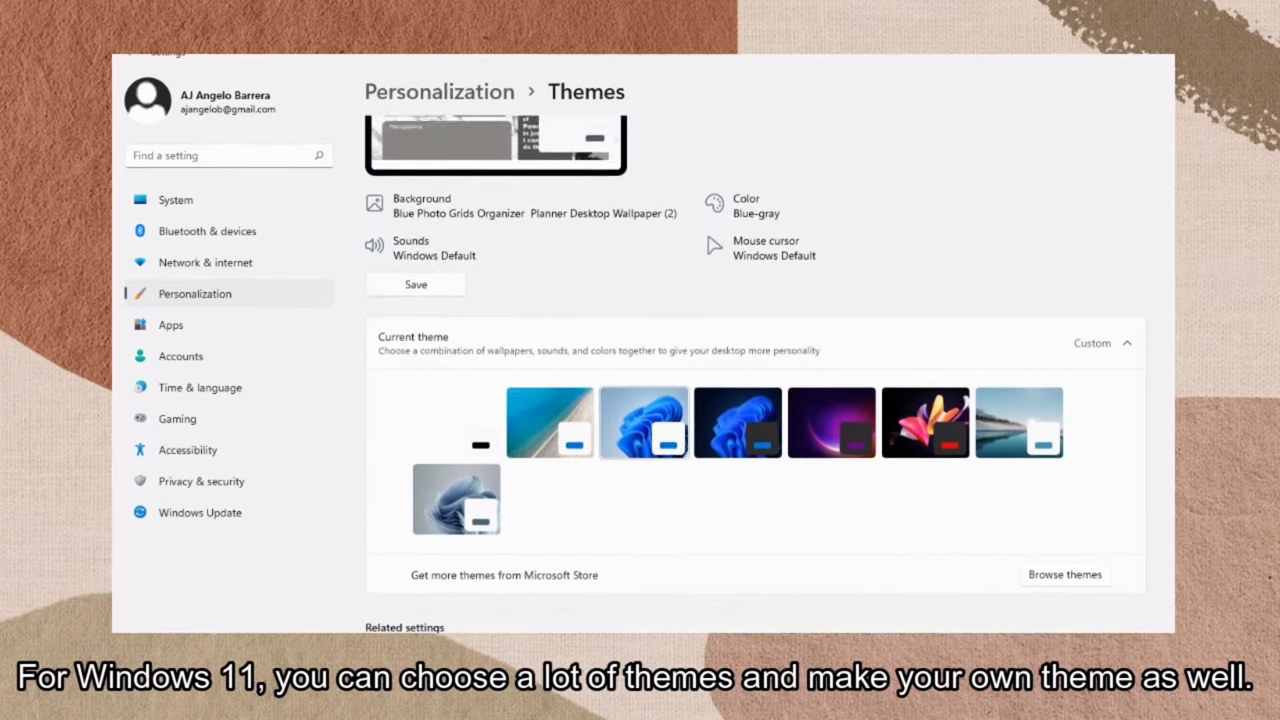
scroll(755, 370, "down", 2)
scroll(755, 370, "up", 2)
scroll(755, 370, "down", 2)
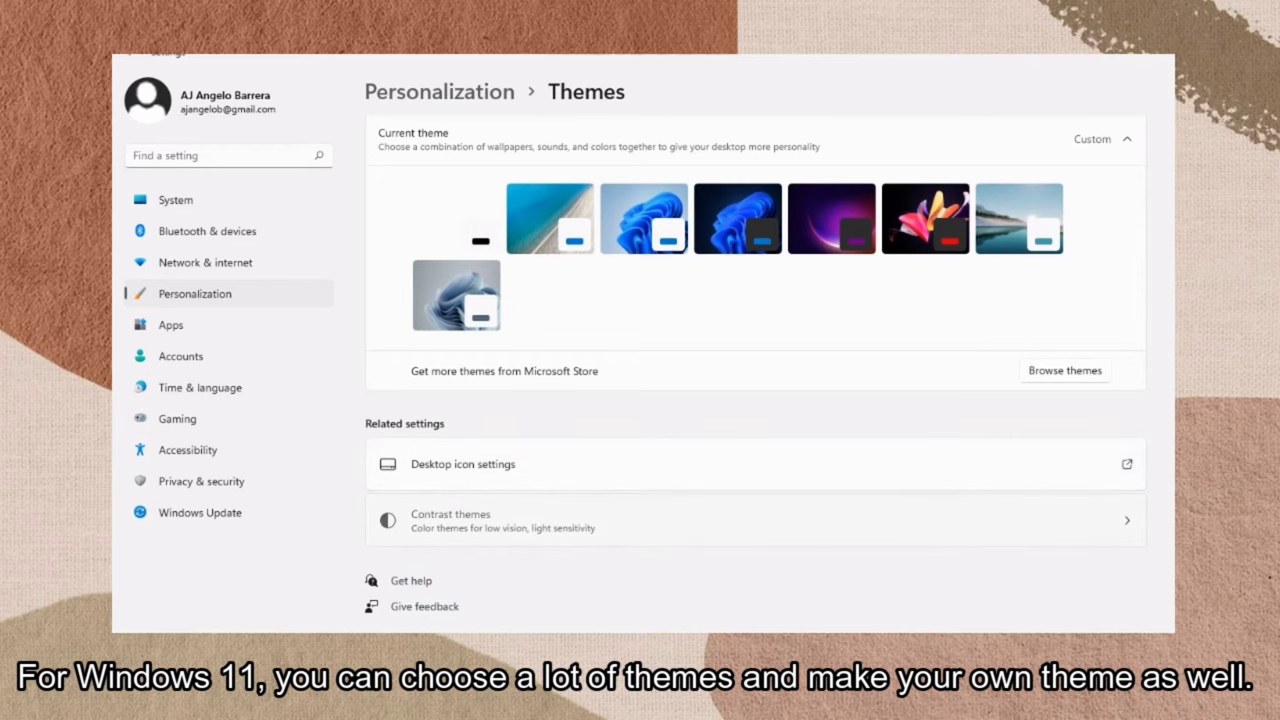
- View the Contrast themes settings and return to the desktop Themes page under Personalization
left_click(755, 520)
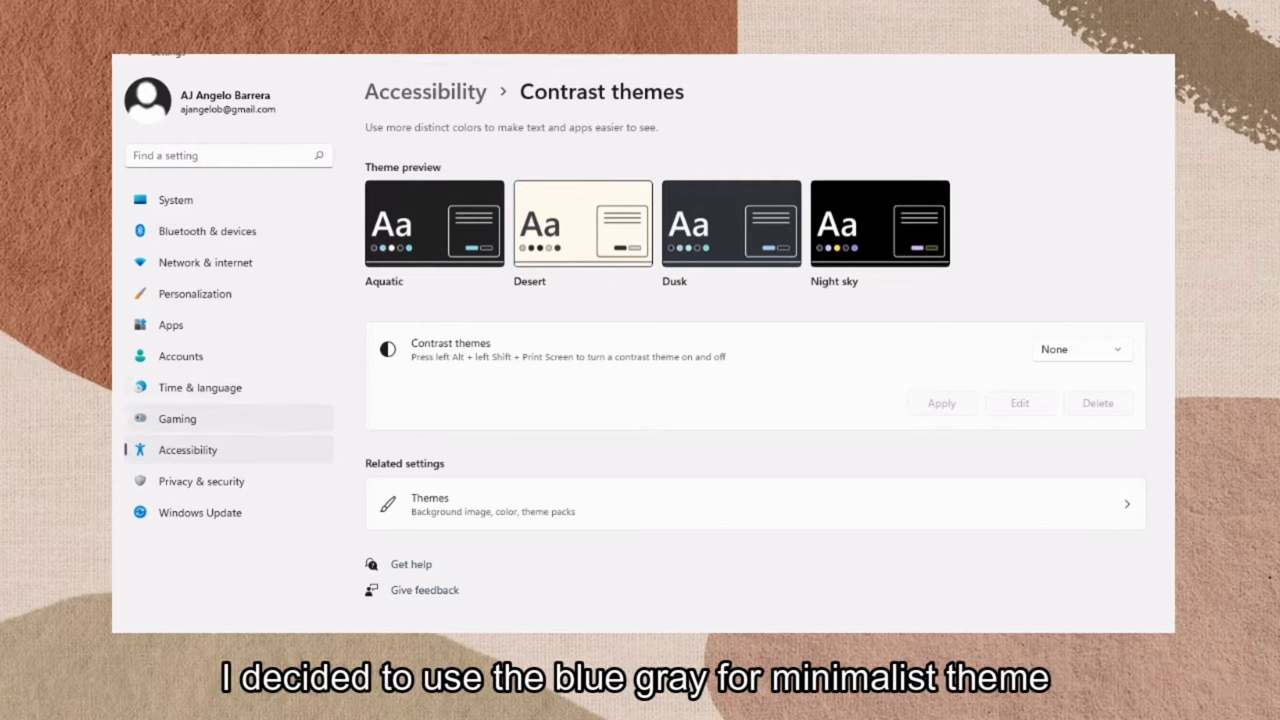
left_click(194, 293)
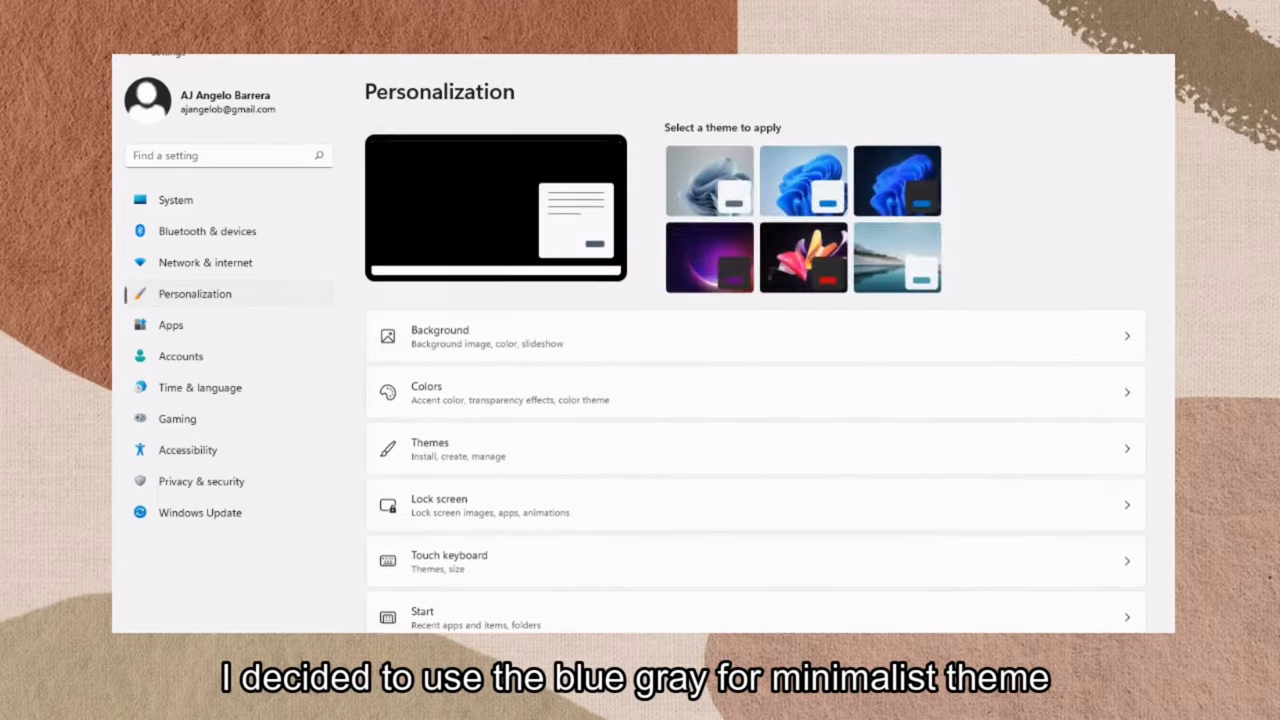
left_click(754, 448)
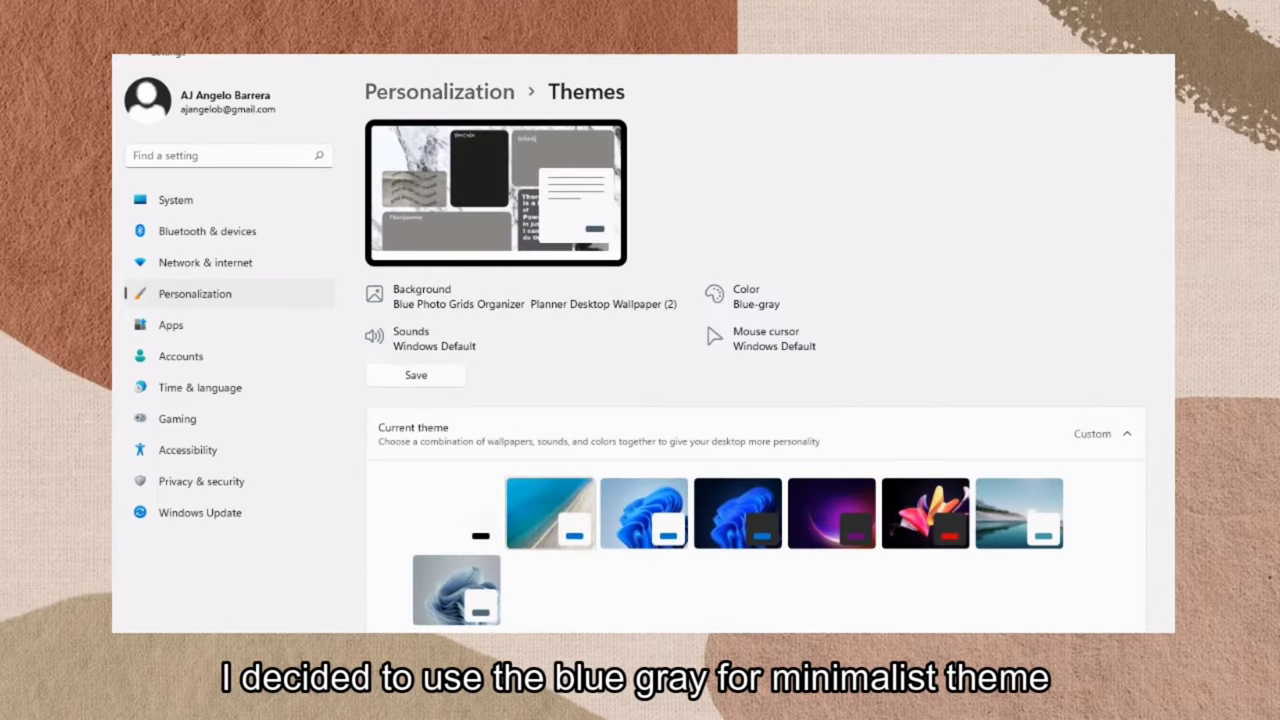
scroll(525, 260, "down", 2)
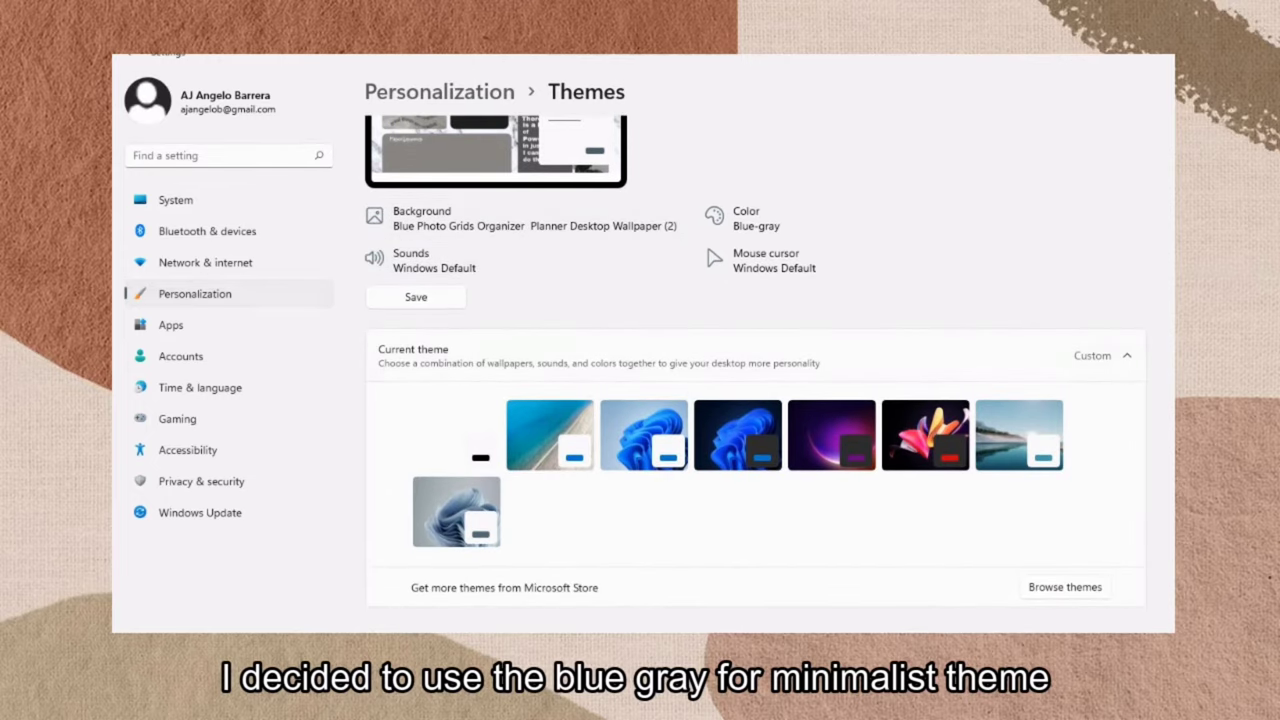
- Try the Acer, Windows (light) and Flow desktop themes one after another
left_click(195, 293)
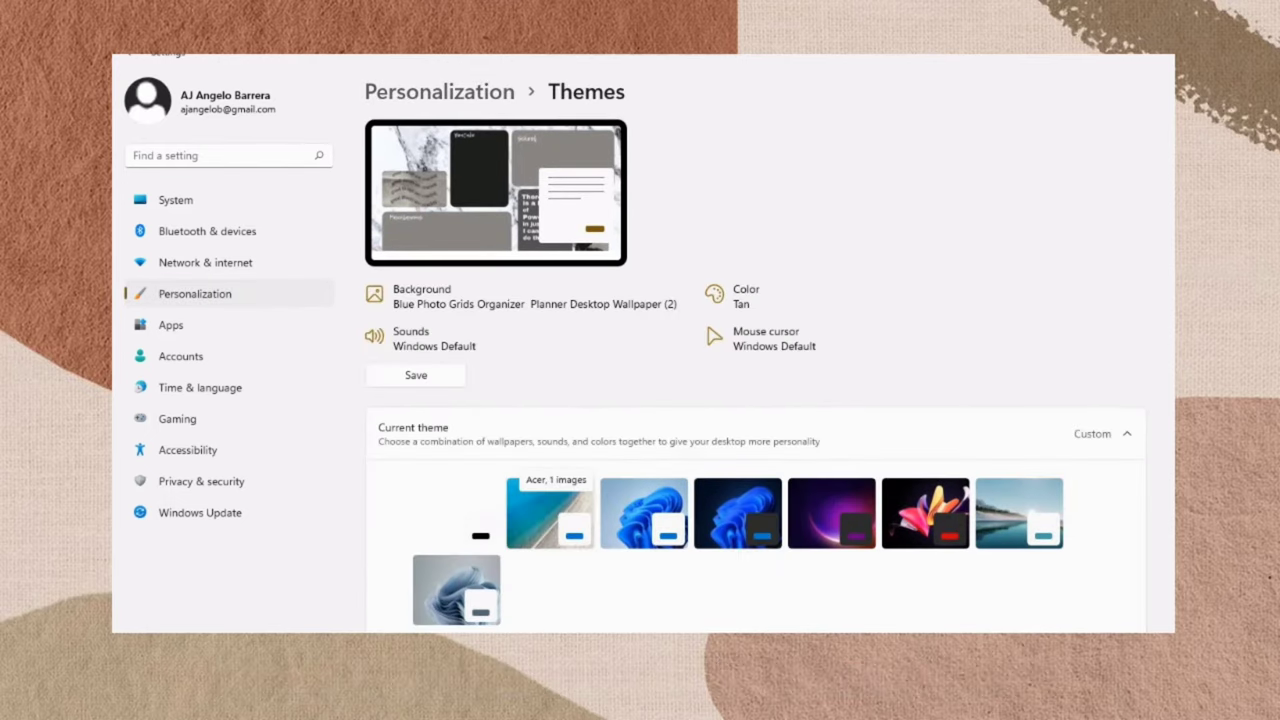
left_click(550, 513)
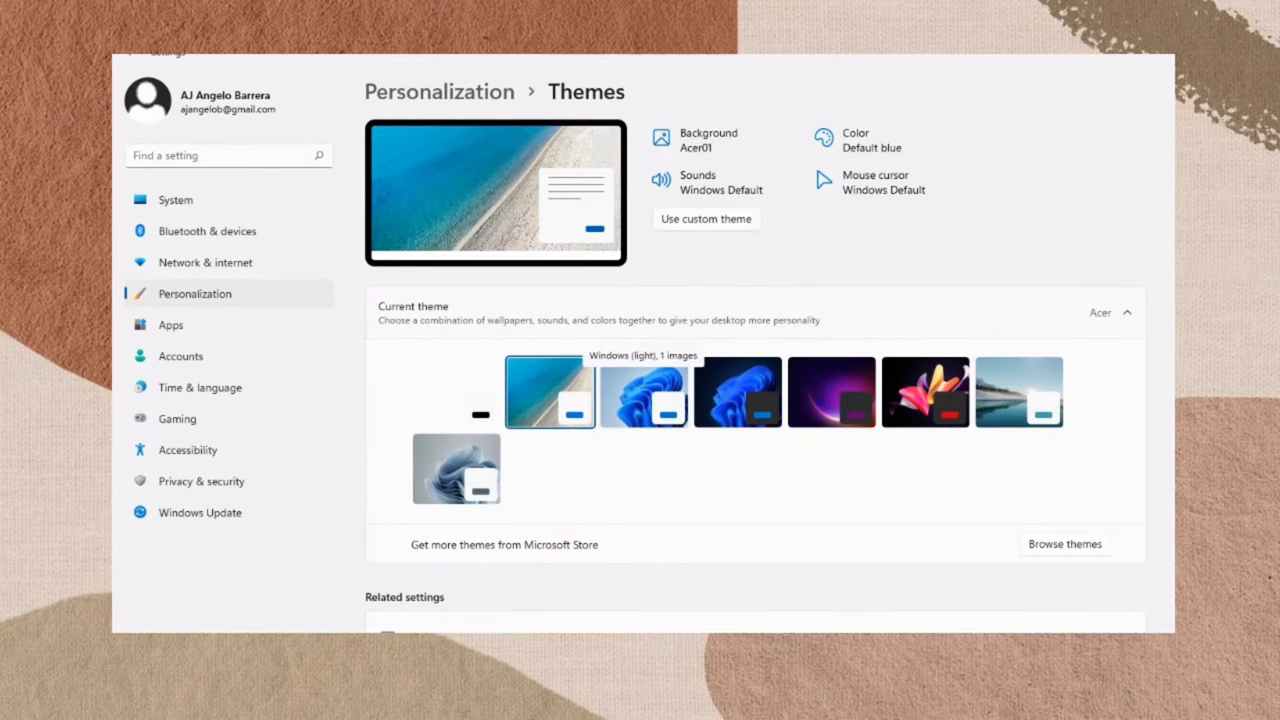
left_click(643, 392)
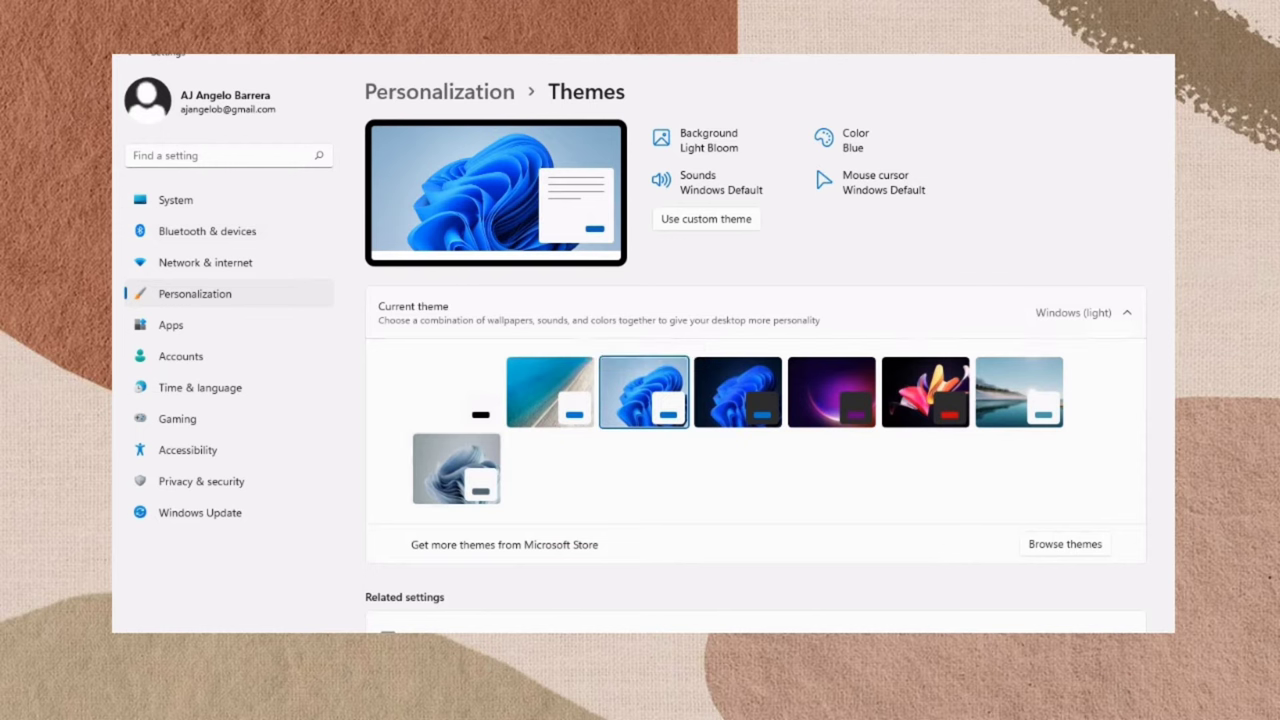
left_click(456, 468)
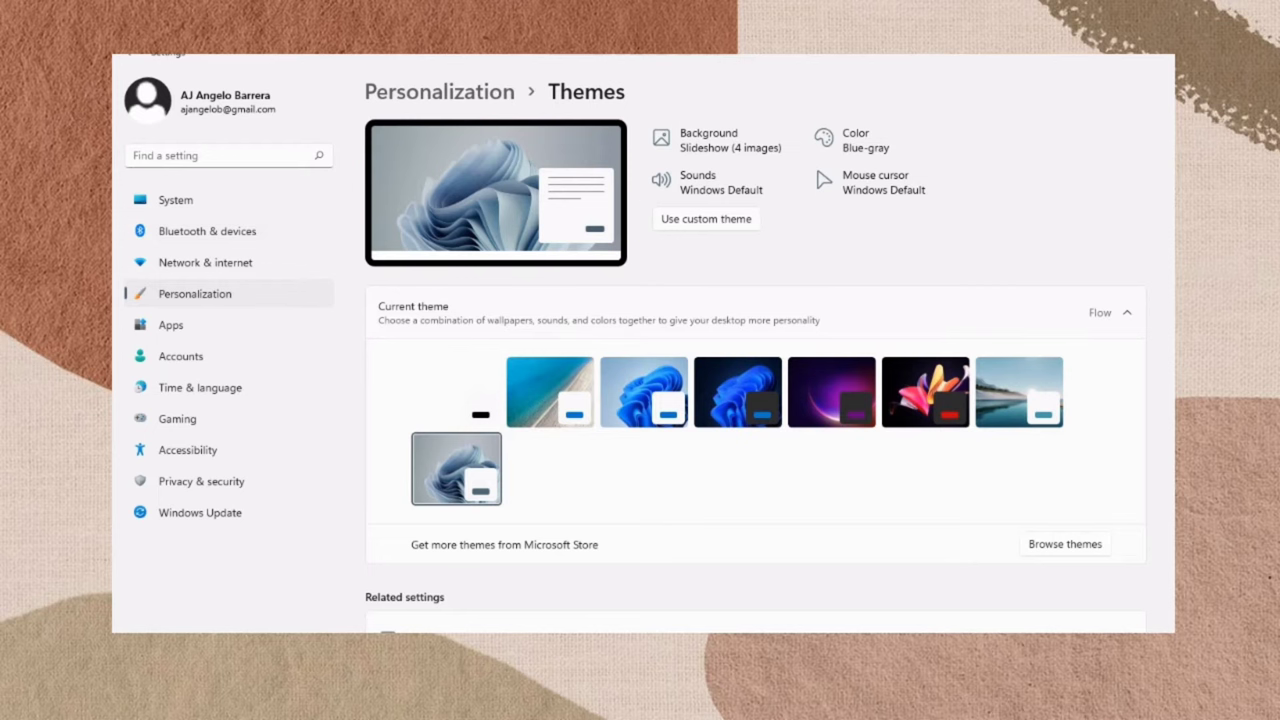
scroll(755, 400, "down", 2)
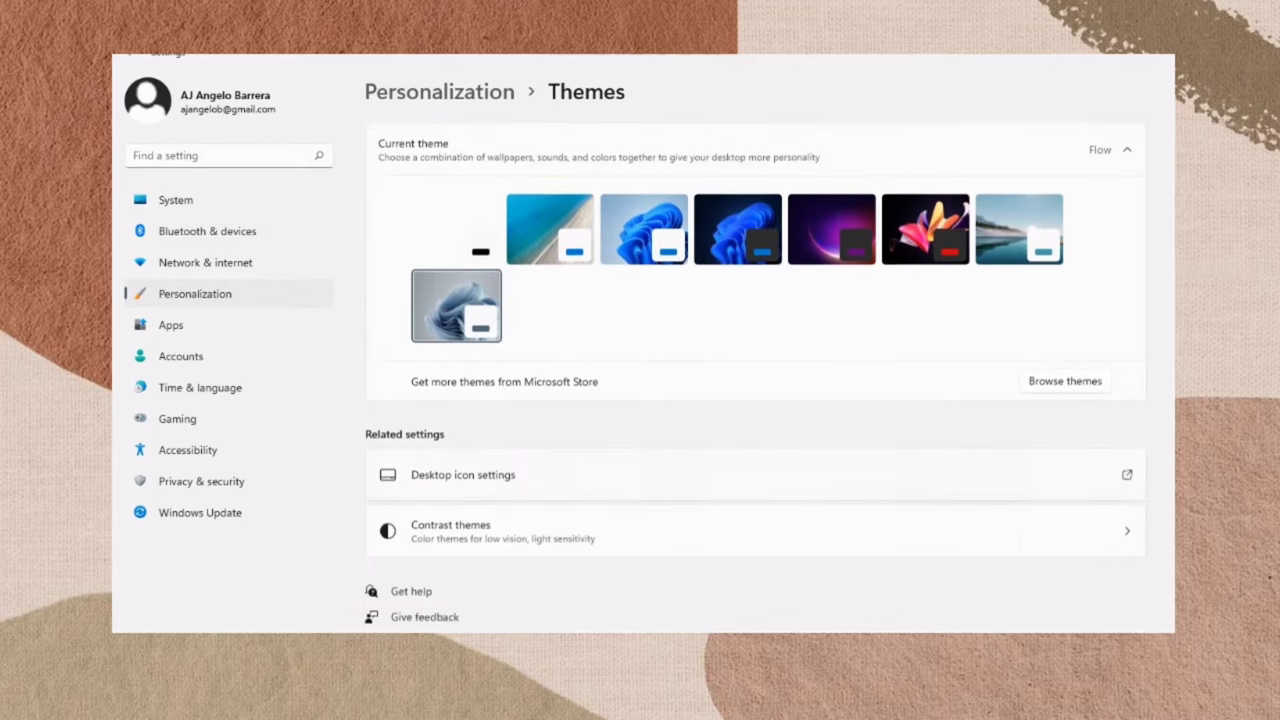
scroll(755, 400, "up", 2)
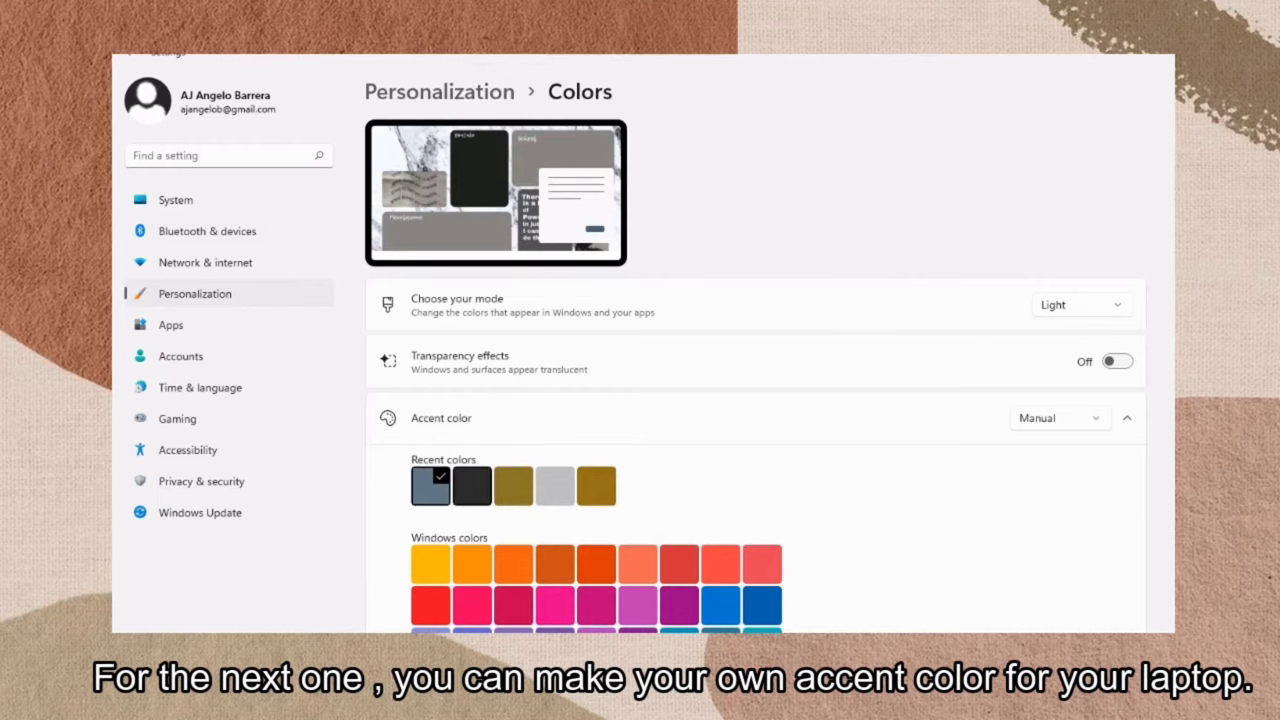
- Set the accent color to the near-black swatch in Recent colors and look over the Windows colors palette
left_click(472, 486)
scroll(755, 400, "down", 2)
scroll(755, 400, "up", 2)
scroll(755, 400, "down", 1)
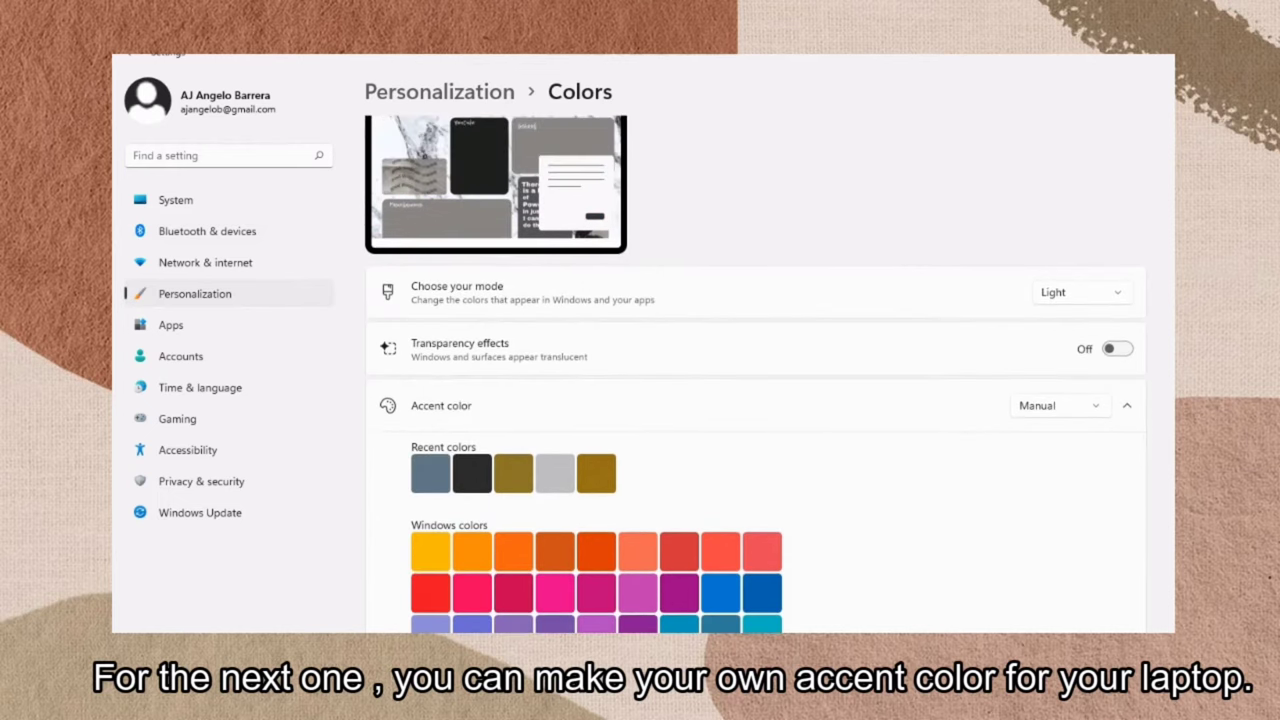
scroll(755, 400, "down", 1)
scroll(755, 400, "up", 1)
scroll(755, 400, "down", 3)
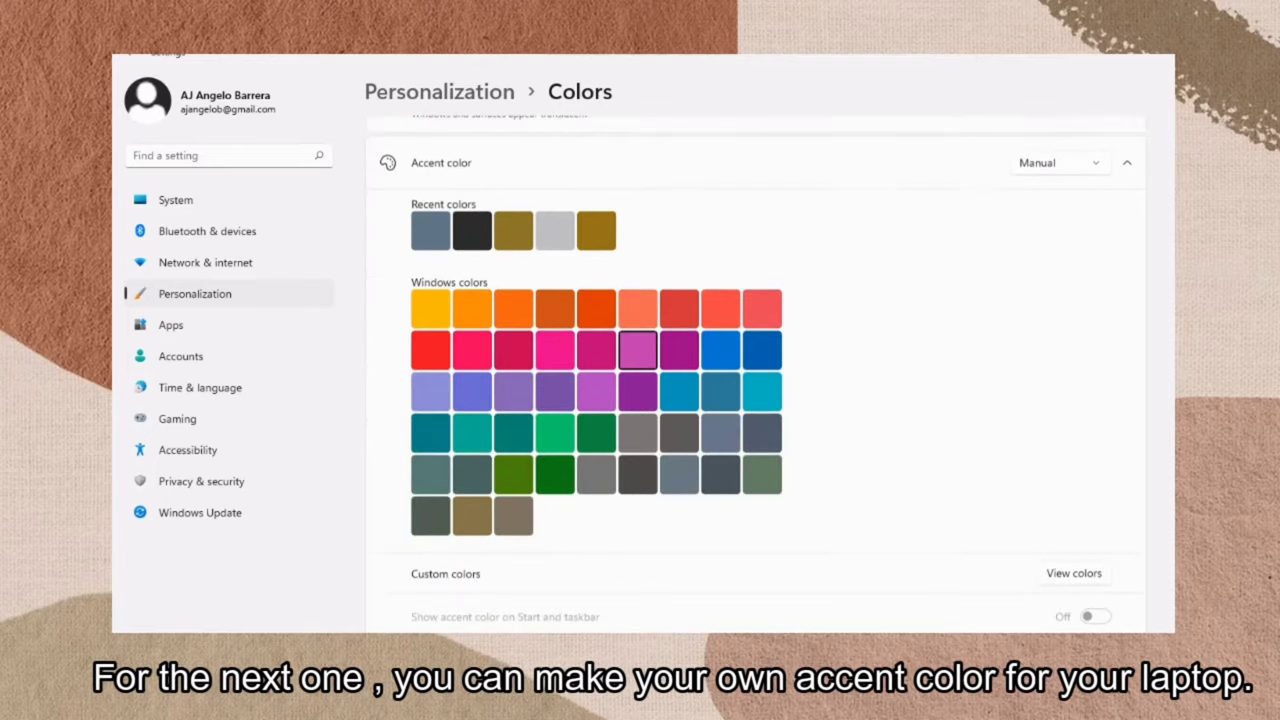
- Create a custom golden-brown accent color with raised brightness and apply it
scroll(755, 400, "down", 3)
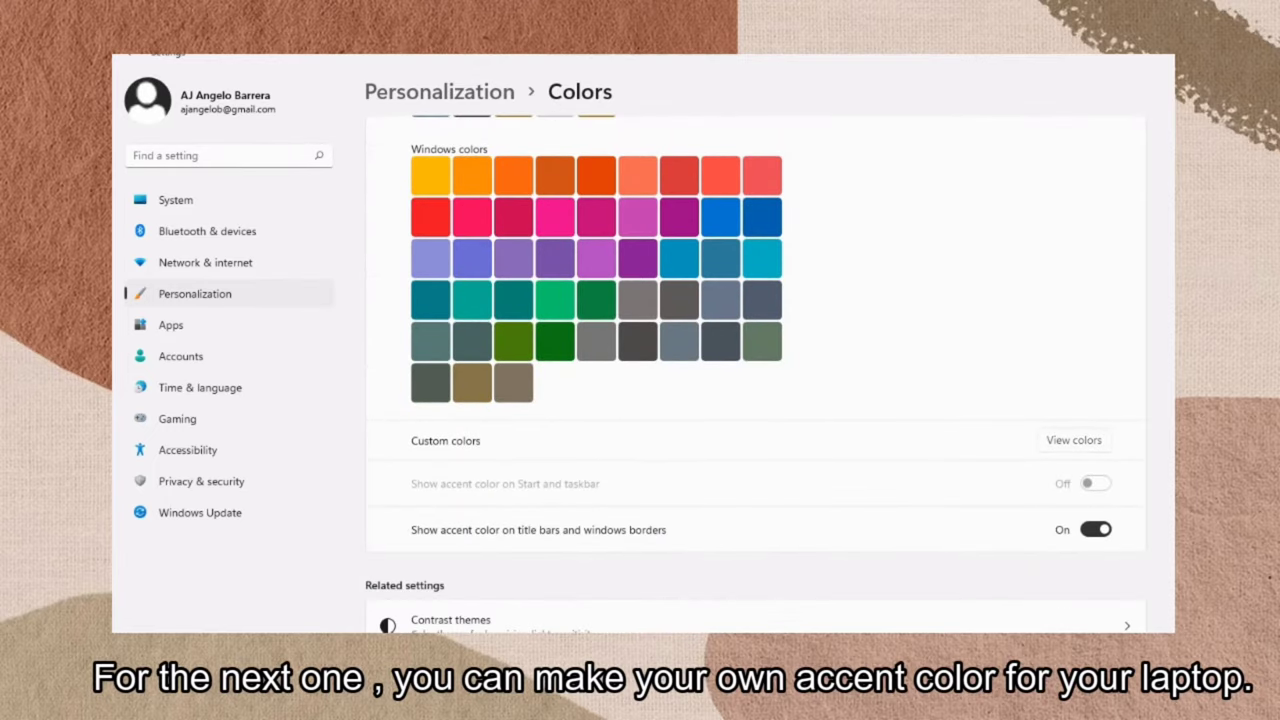
left_click(1074, 440)
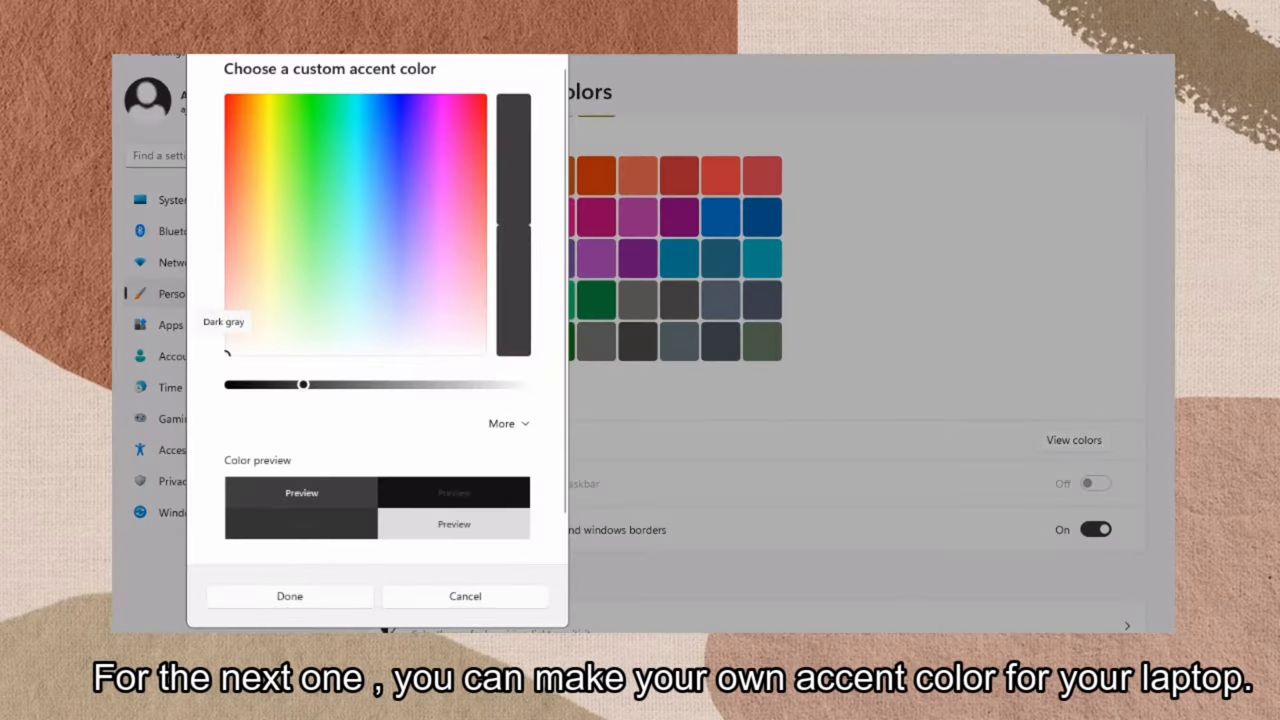
left_click_drag(226, 354, 253, 173)
left_click_drag(303, 384, 465, 384)
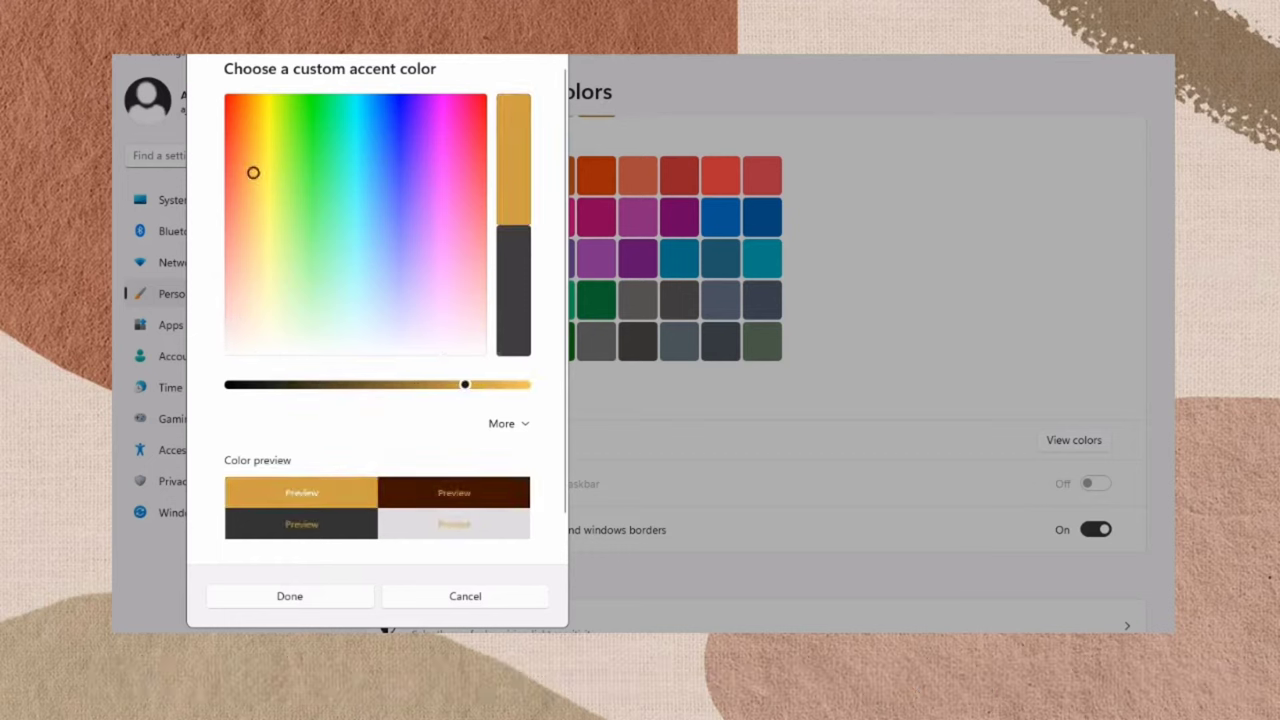
left_click(289, 596)
key("Return")
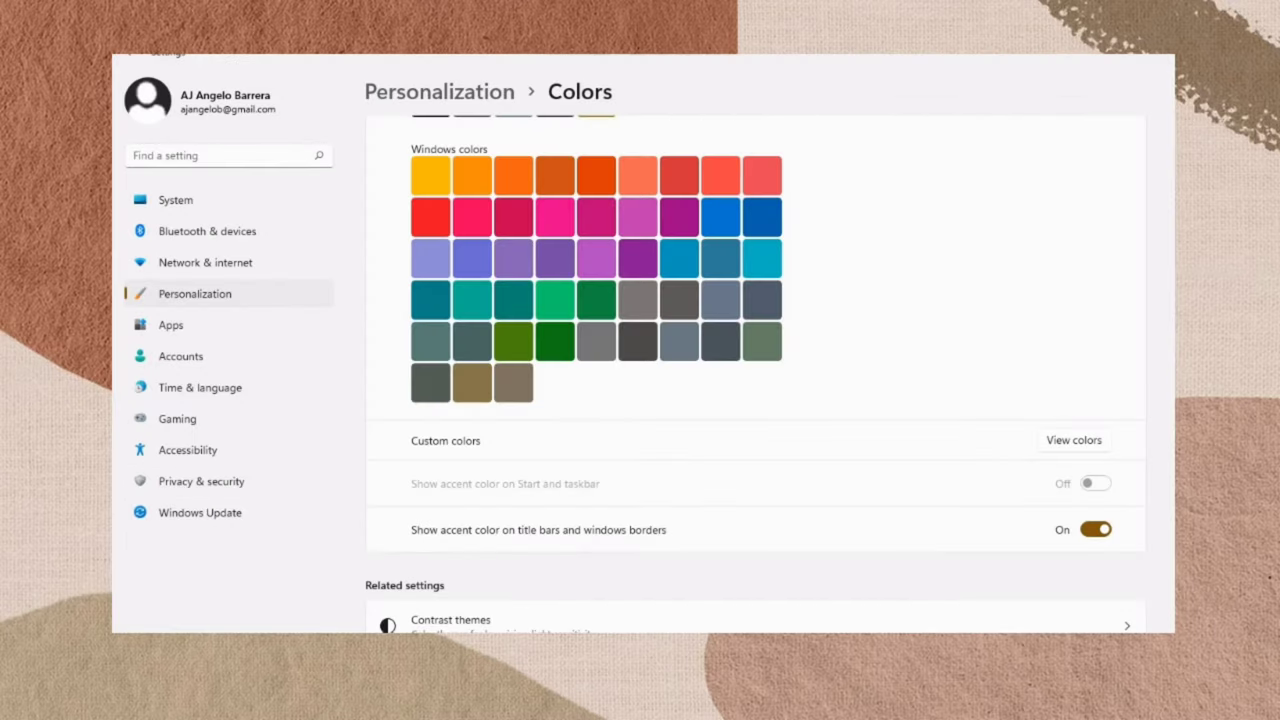
scroll(760, 400, "up", 5)
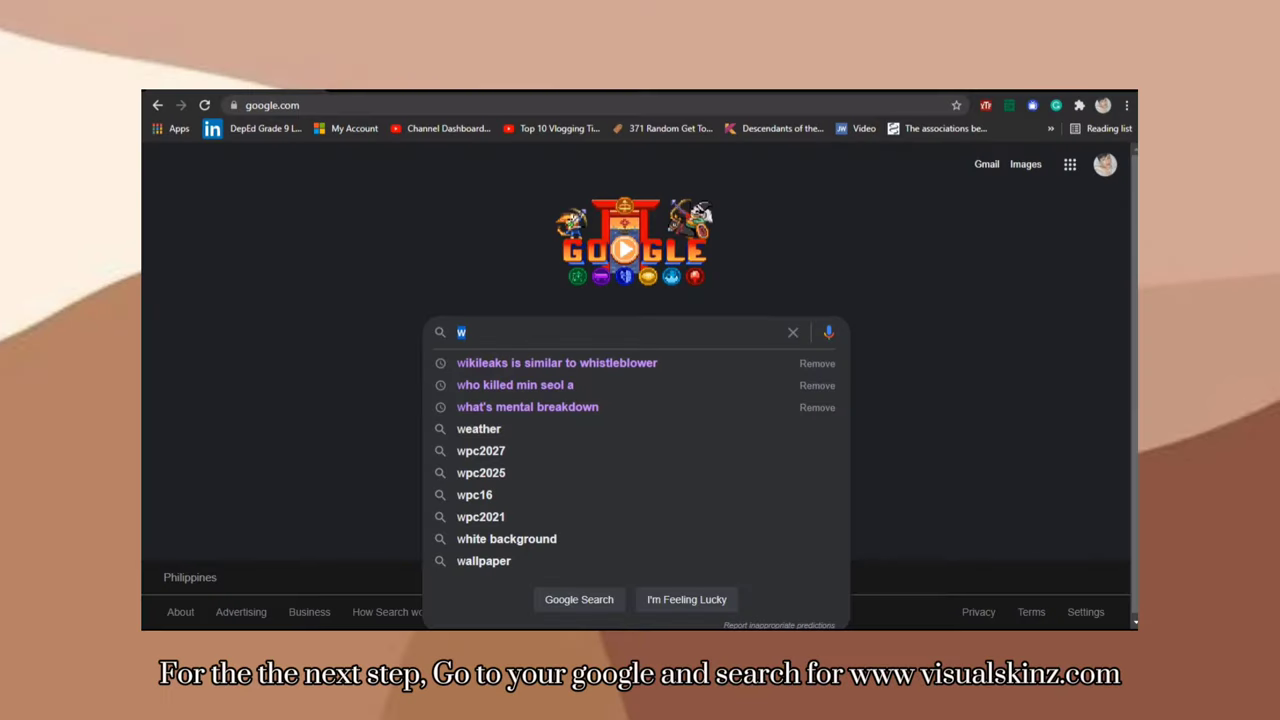
left_click(466, 332)
type("ww.visual")
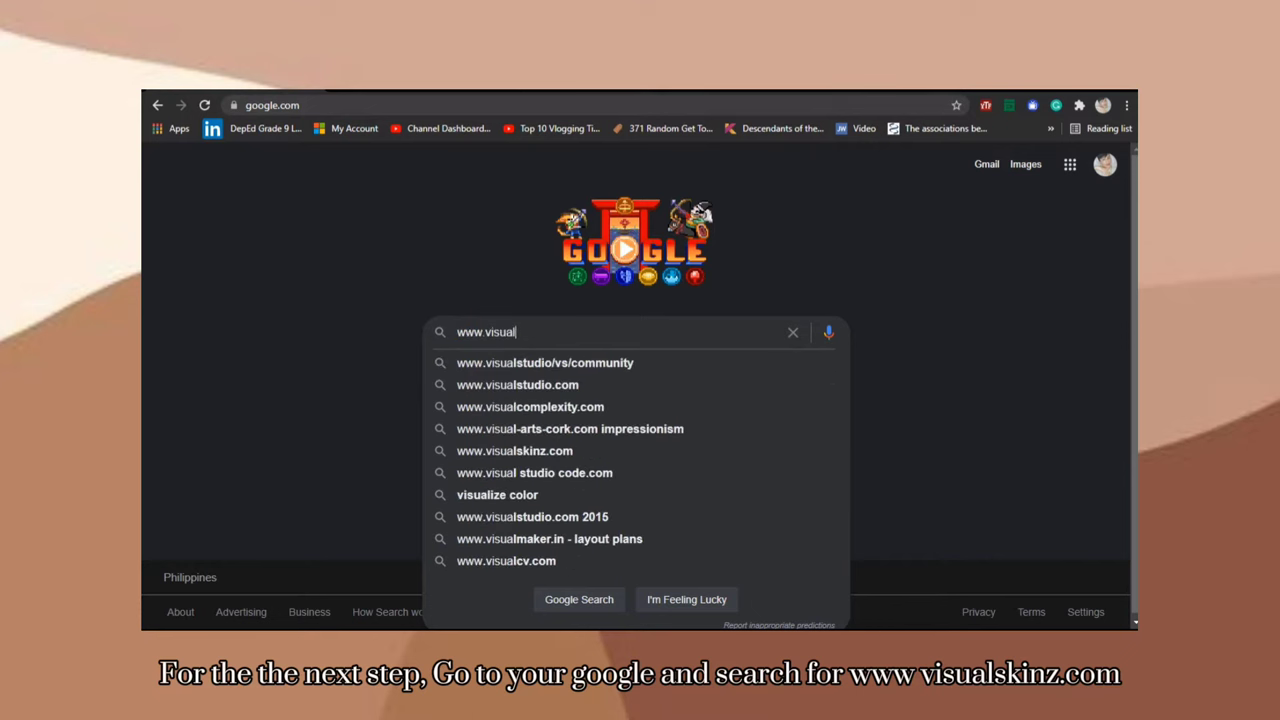
type("skinz")
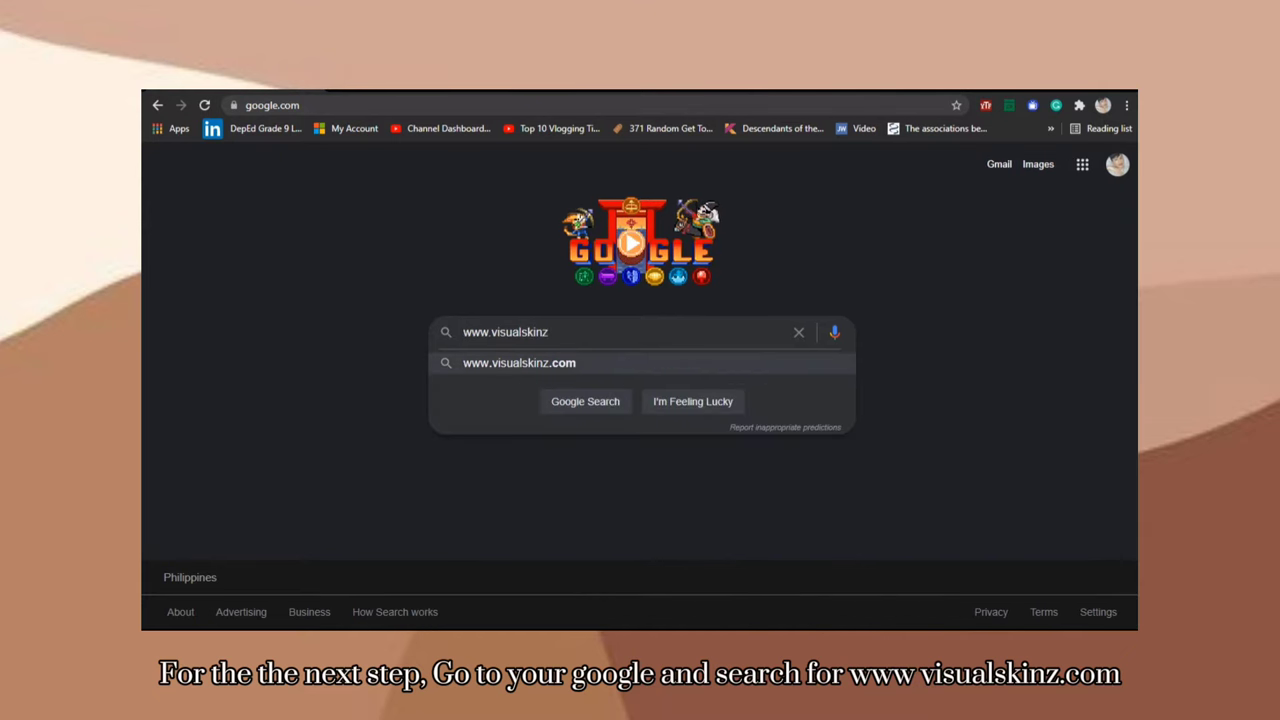
key("Return")
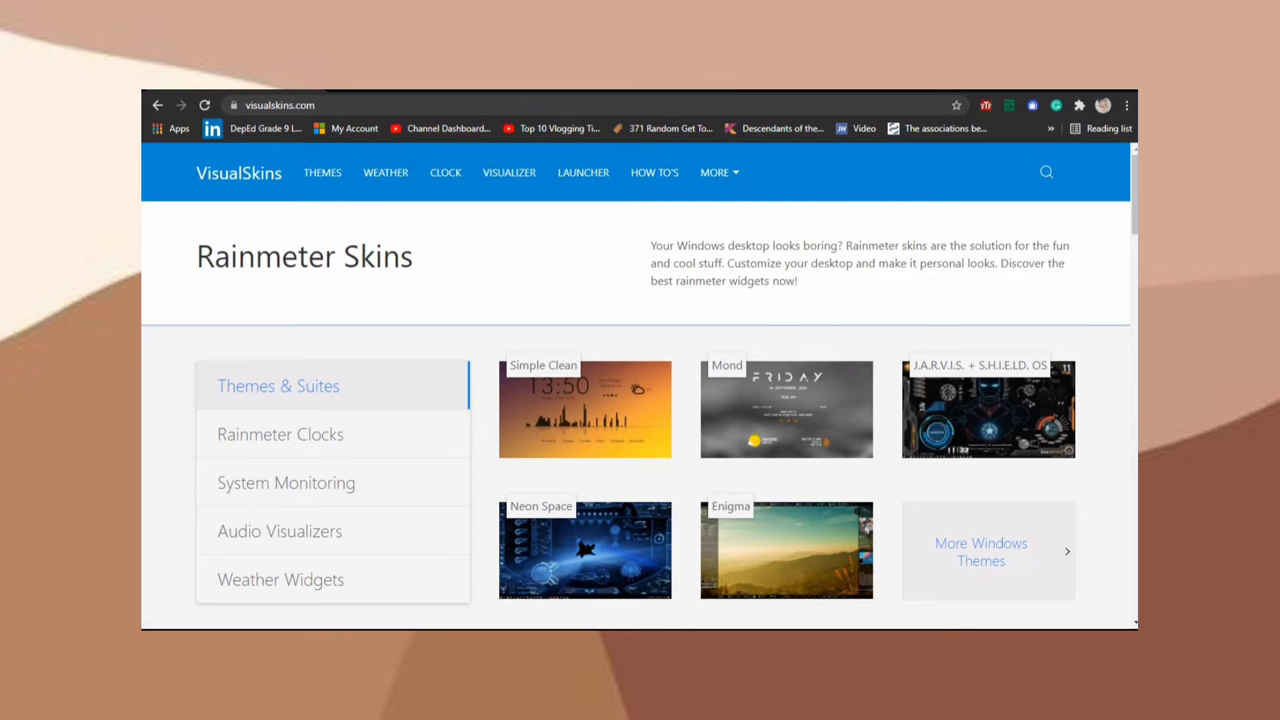
- Look through the Rainmeter Clocks, System Monitoring and Audio Visualizers skin categories, ending on Rainmeter Clocks
scroll(280, 400, "down", 1)
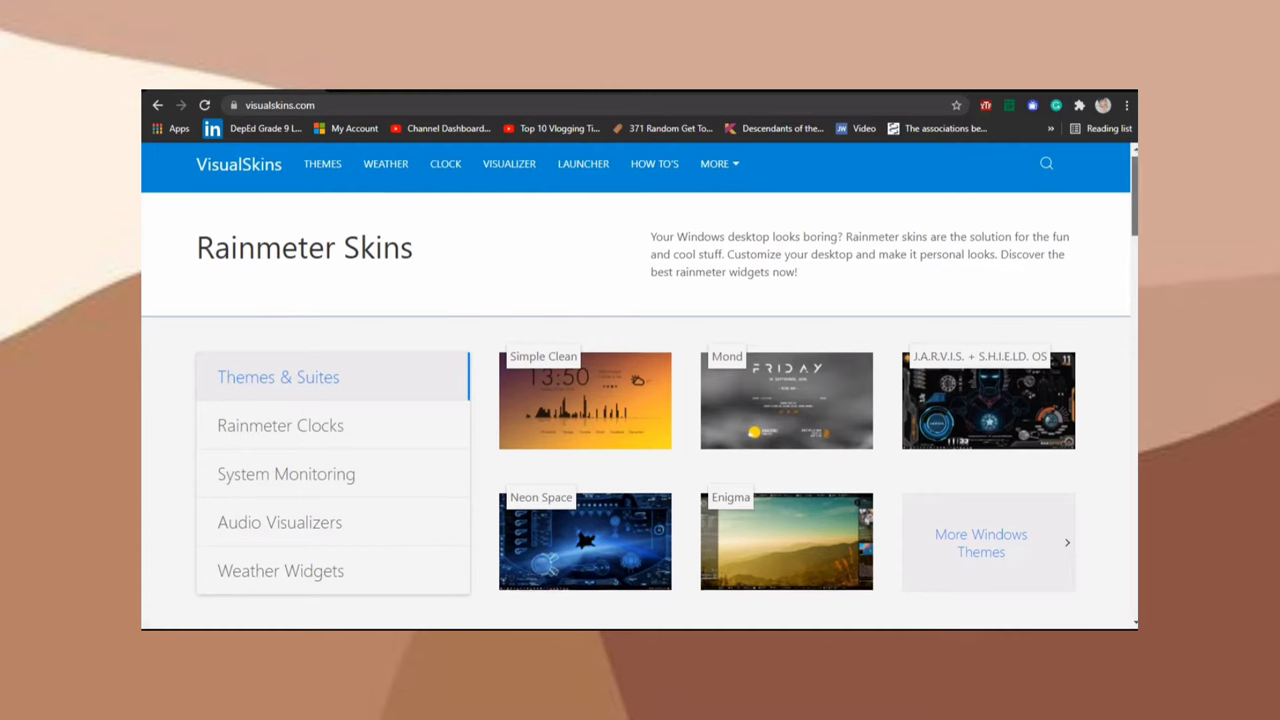
left_click(280, 394)
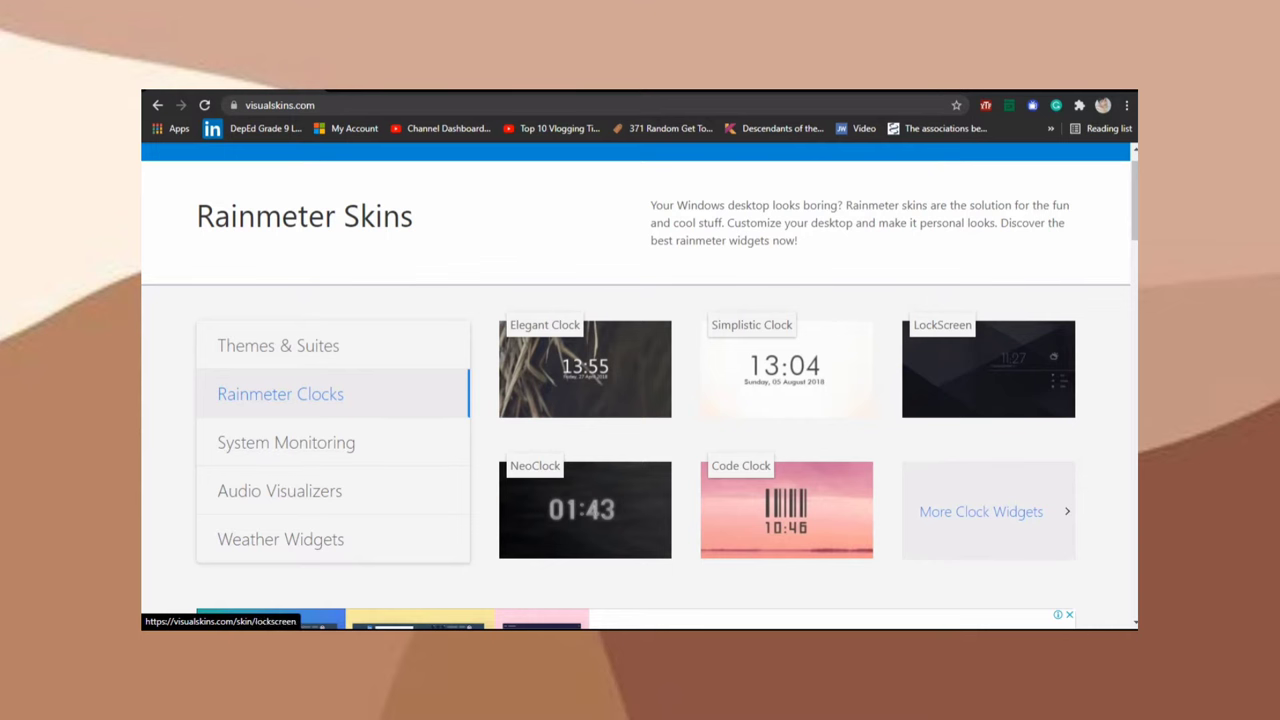
scroll(286, 442, "down", 1)
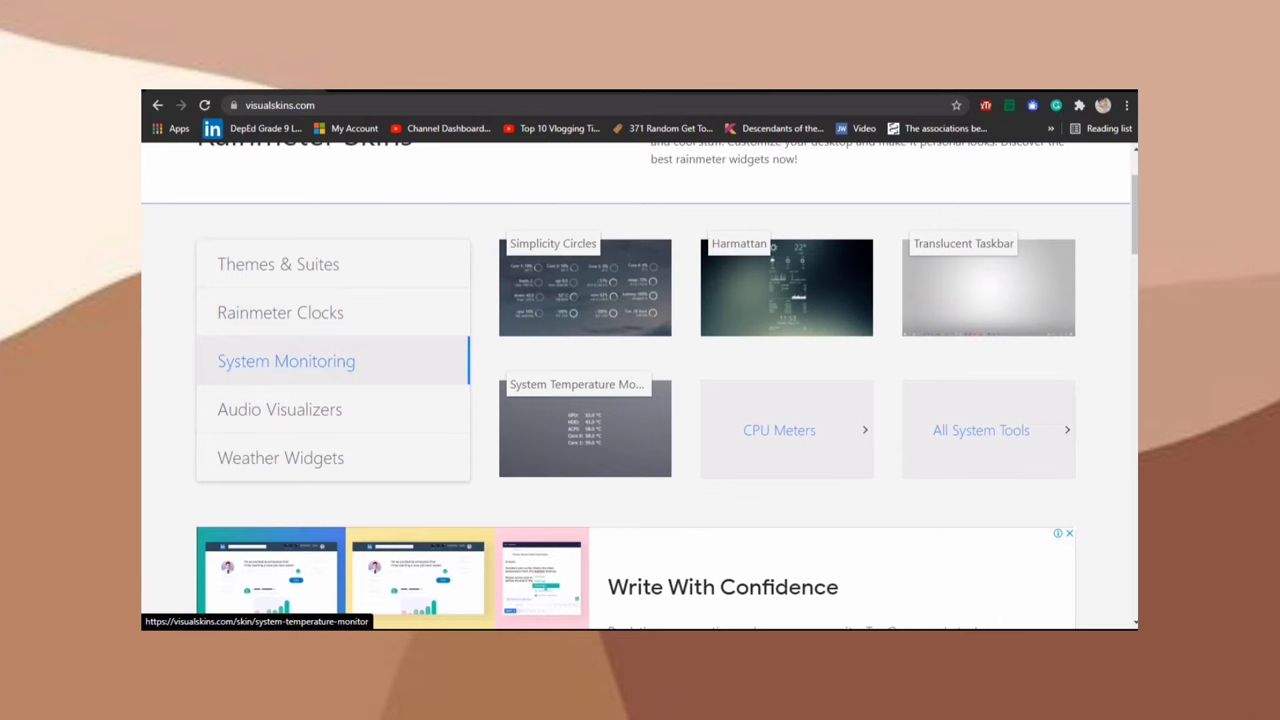
mouse_move(279, 409)
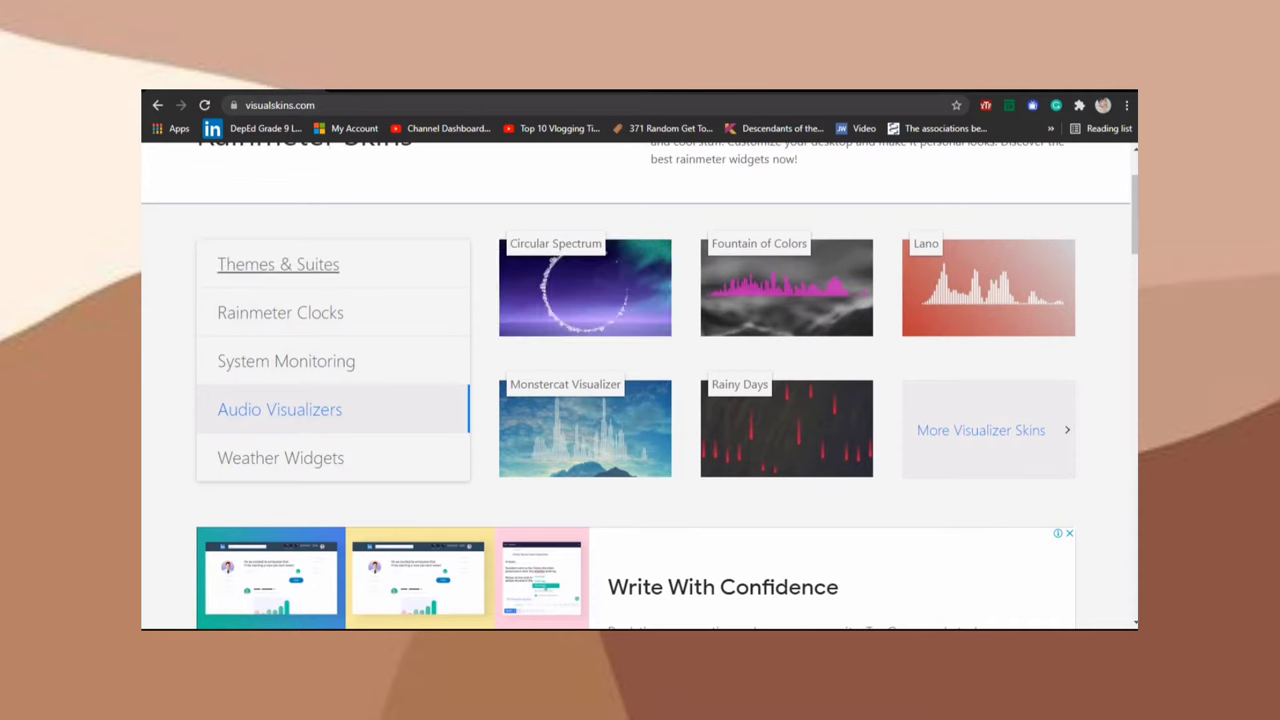
mouse_move(280, 312)
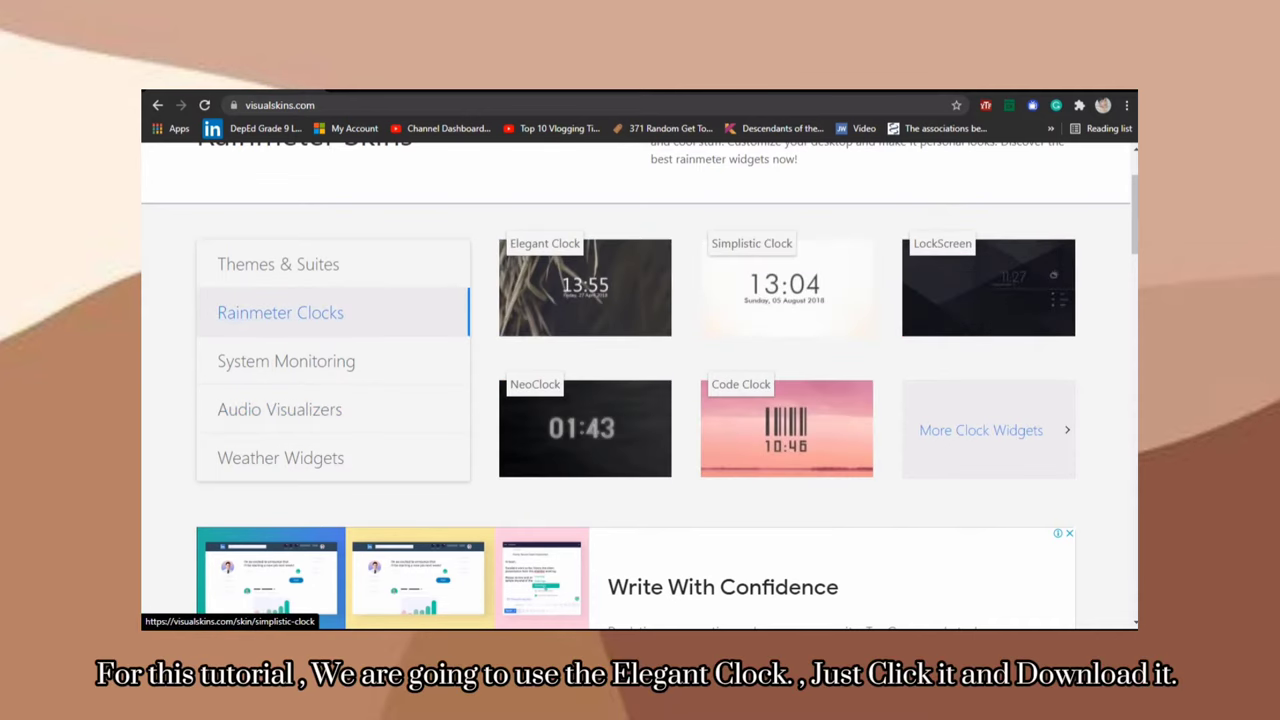
- Open the Elegant Clock skin page and download elegant-clock.rmskin
left_click(576, 290)
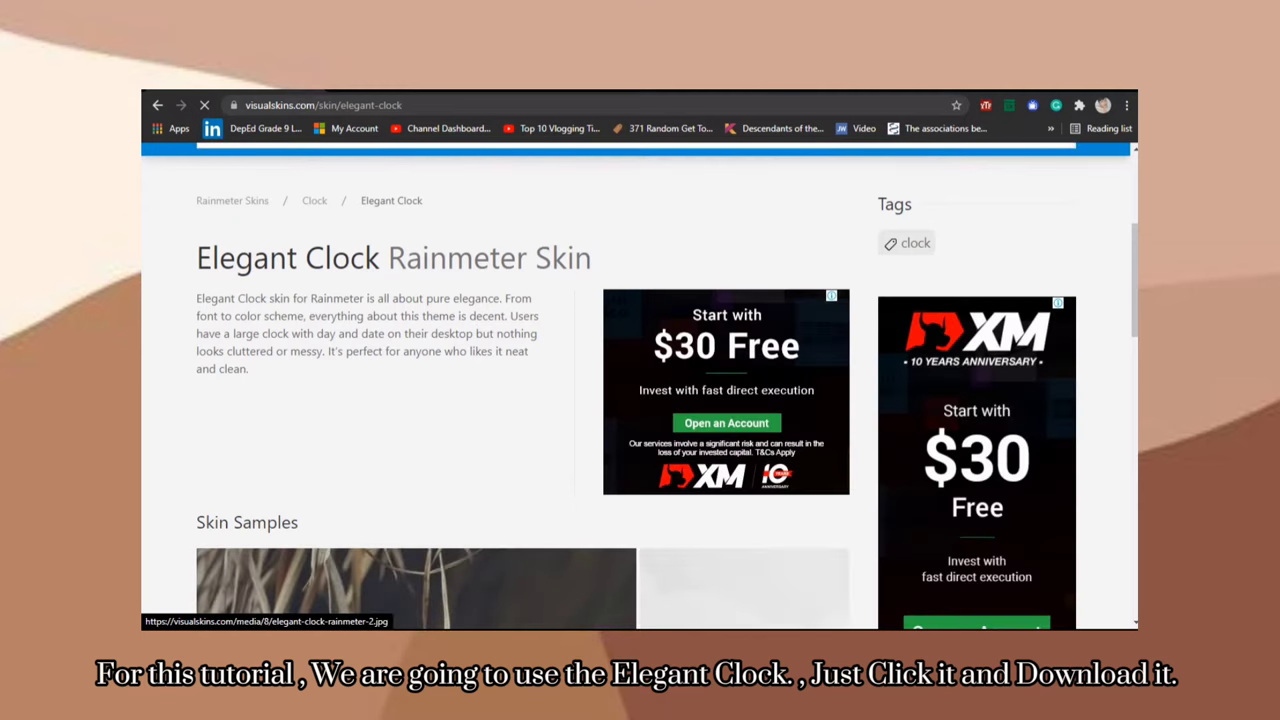
scroll(640, 400, "down", 3)
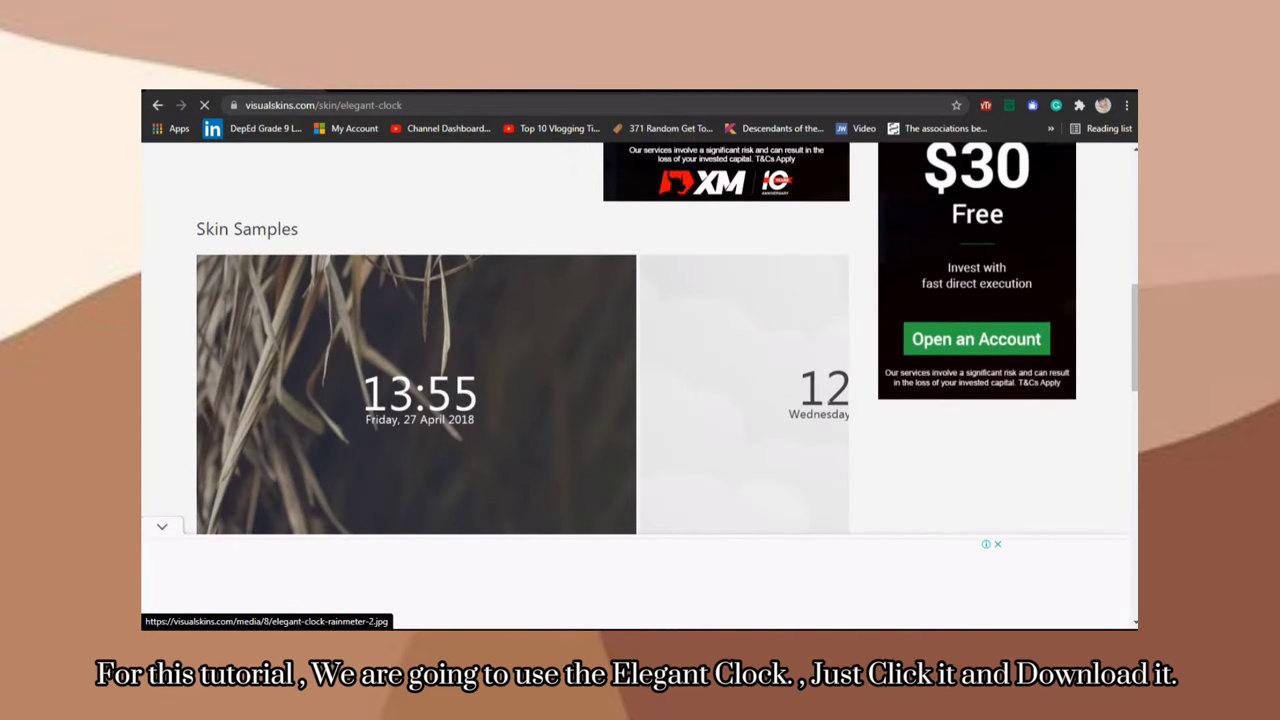
scroll(640, 385, "down", 2)
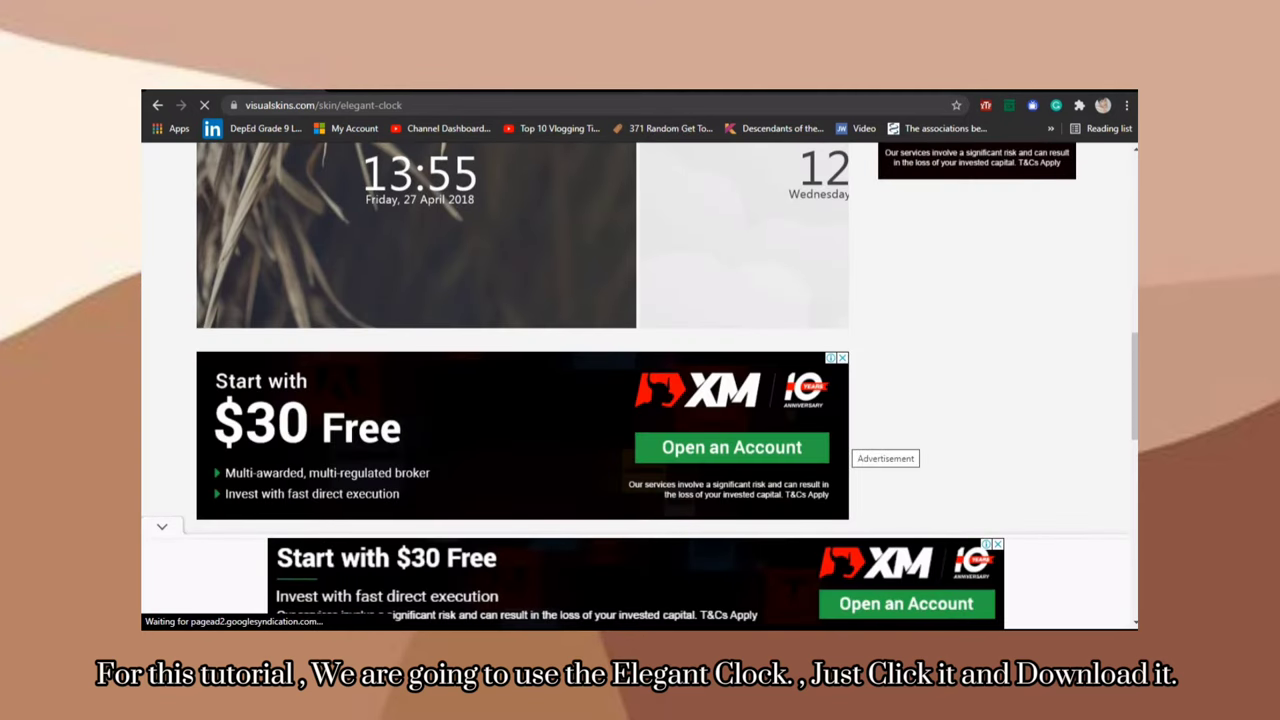
scroll(640, 380, "down", 4)
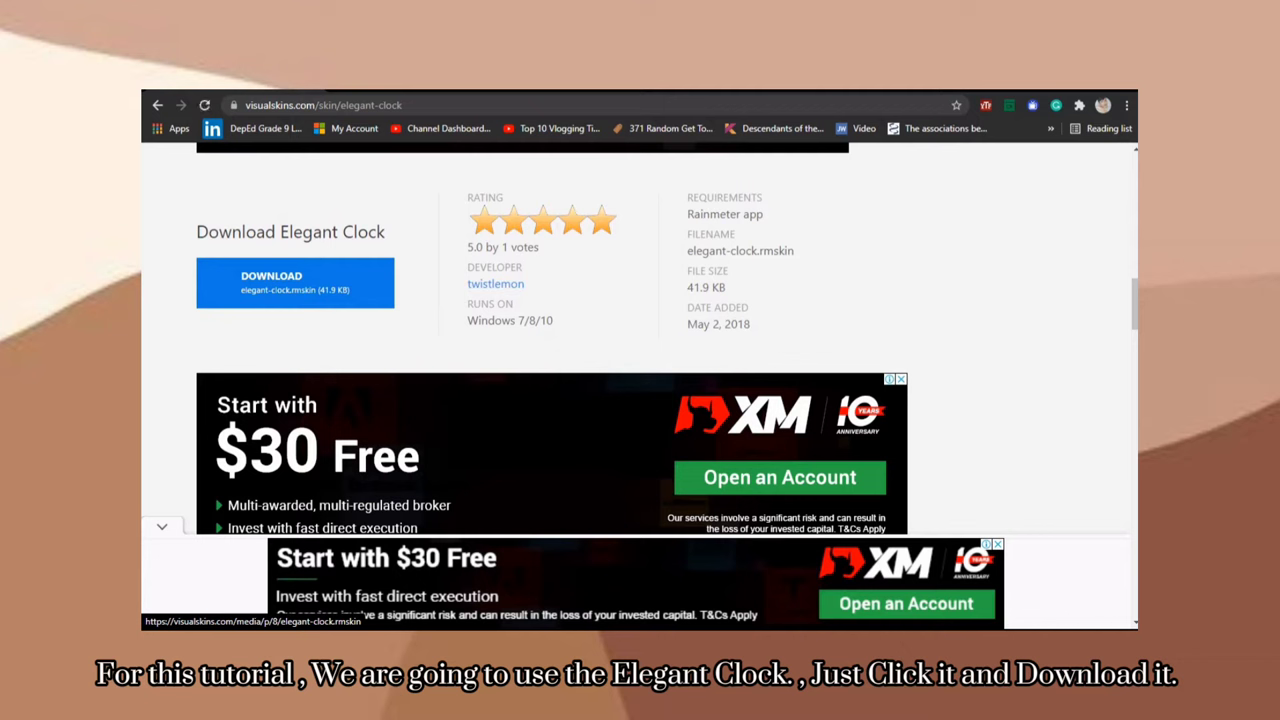
left_click(295, 283)
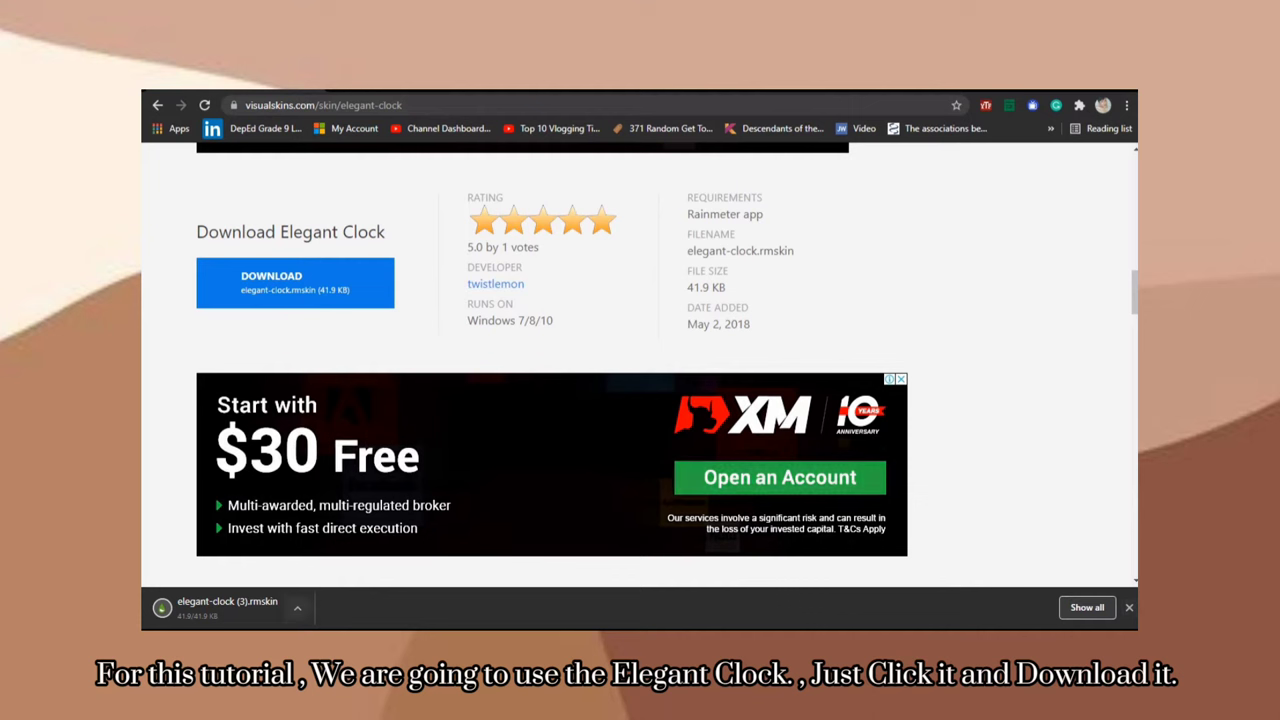
- Open the downloaded Elegant Clock package, install the skin with Load included skins enabled, and minimize the Downloads window
left_click(297, 607)
left_click(297, 607)
left_click(297, 608)
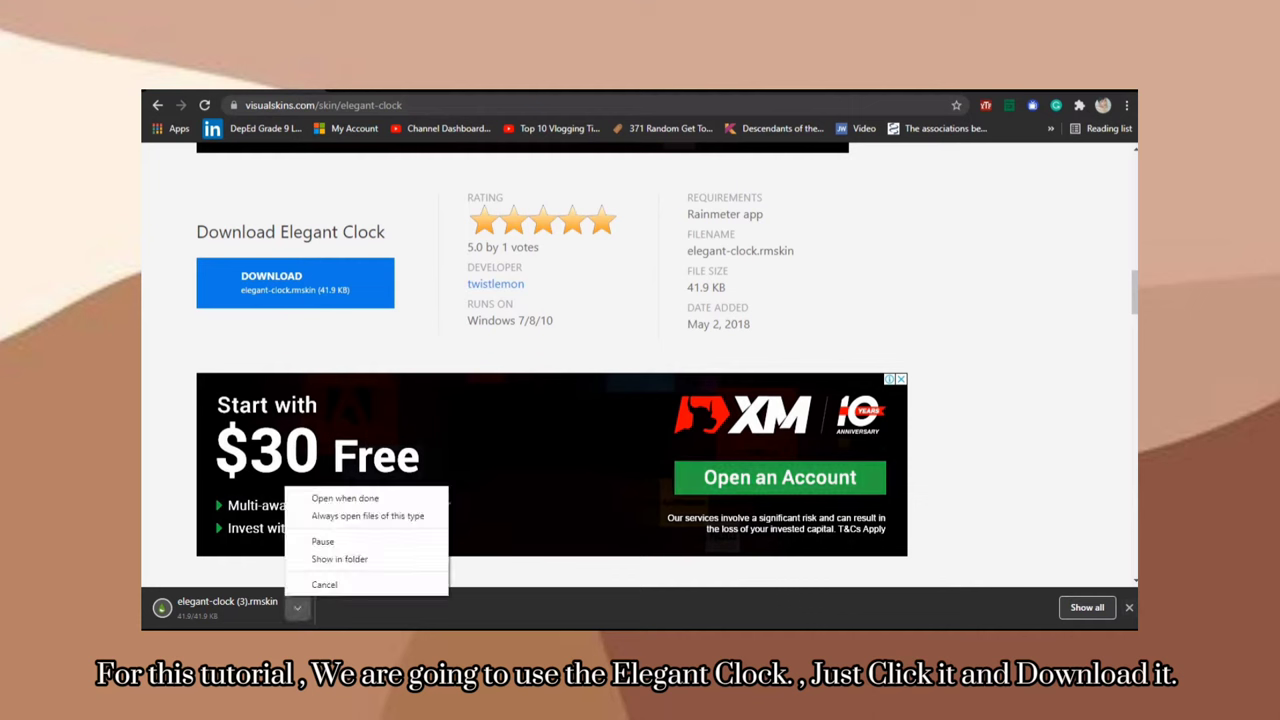
left_click(345, 498)
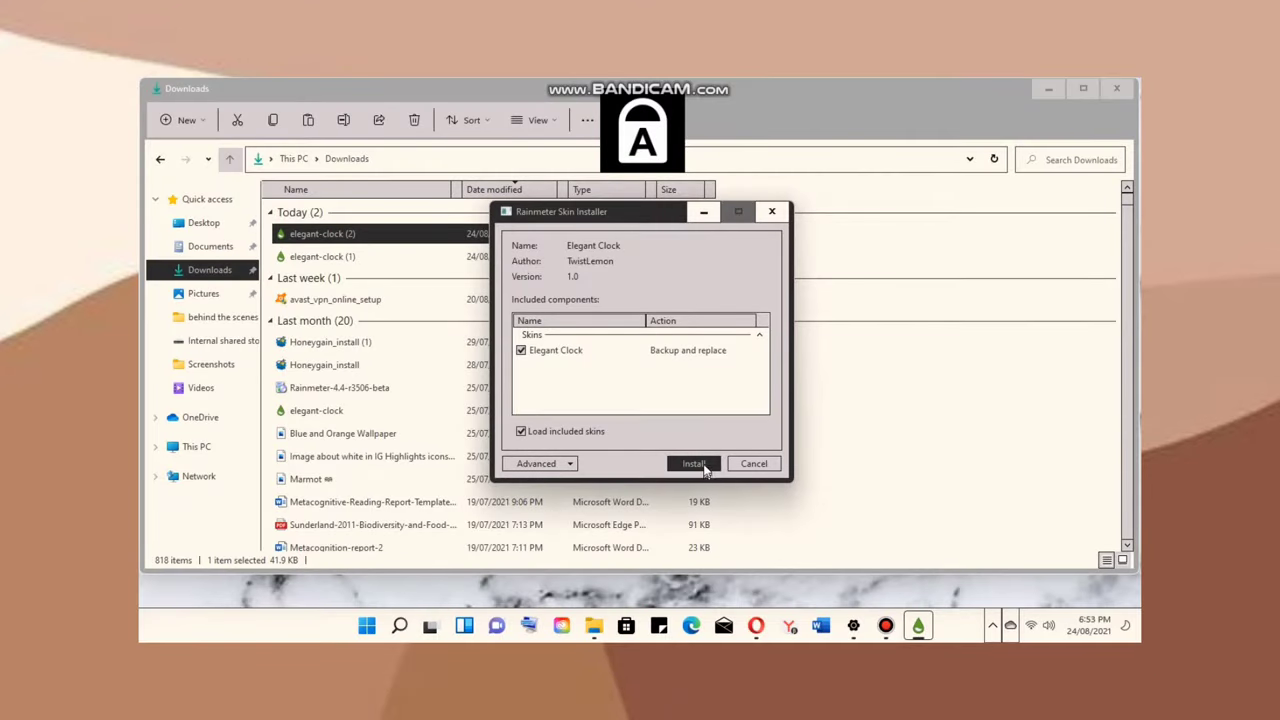
left_click(705, 470)
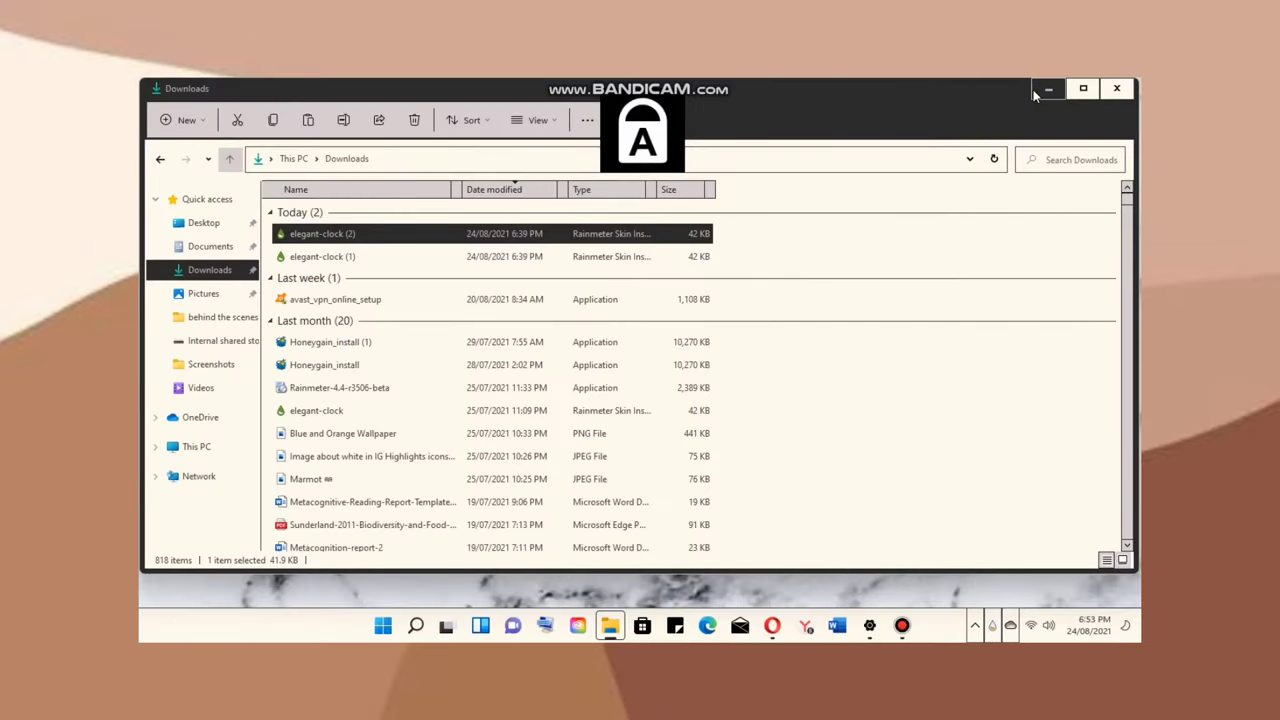
left_click(1040, 90)
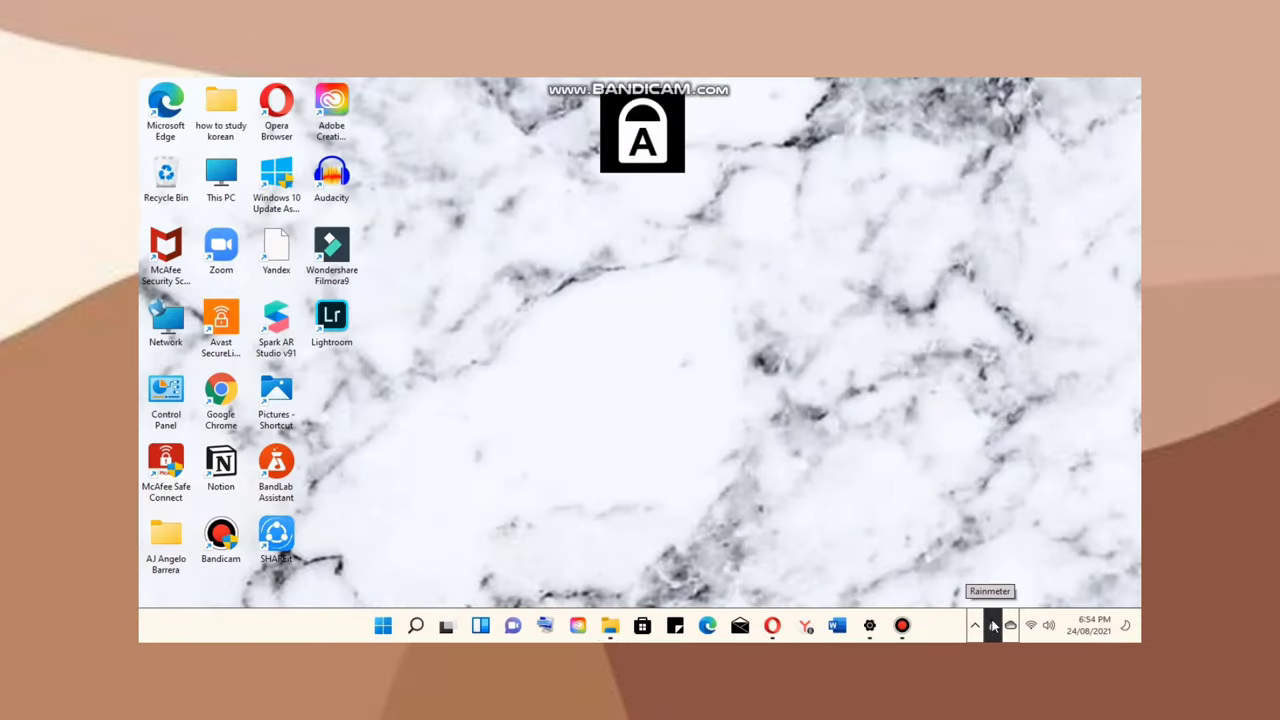
- Open the Rainmeter manager and load DarkClock.ini from the Elegant Clock skin onto the desktop
left_click(993, 625)
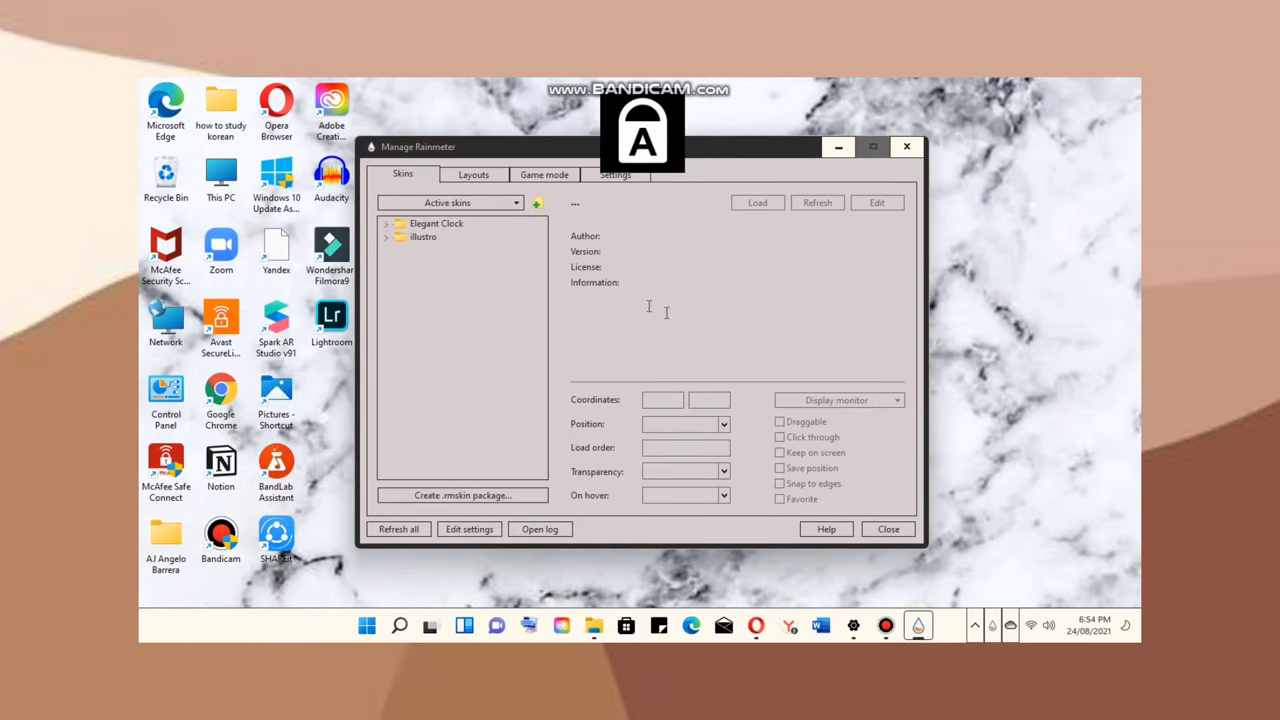
double_click(452, 226)
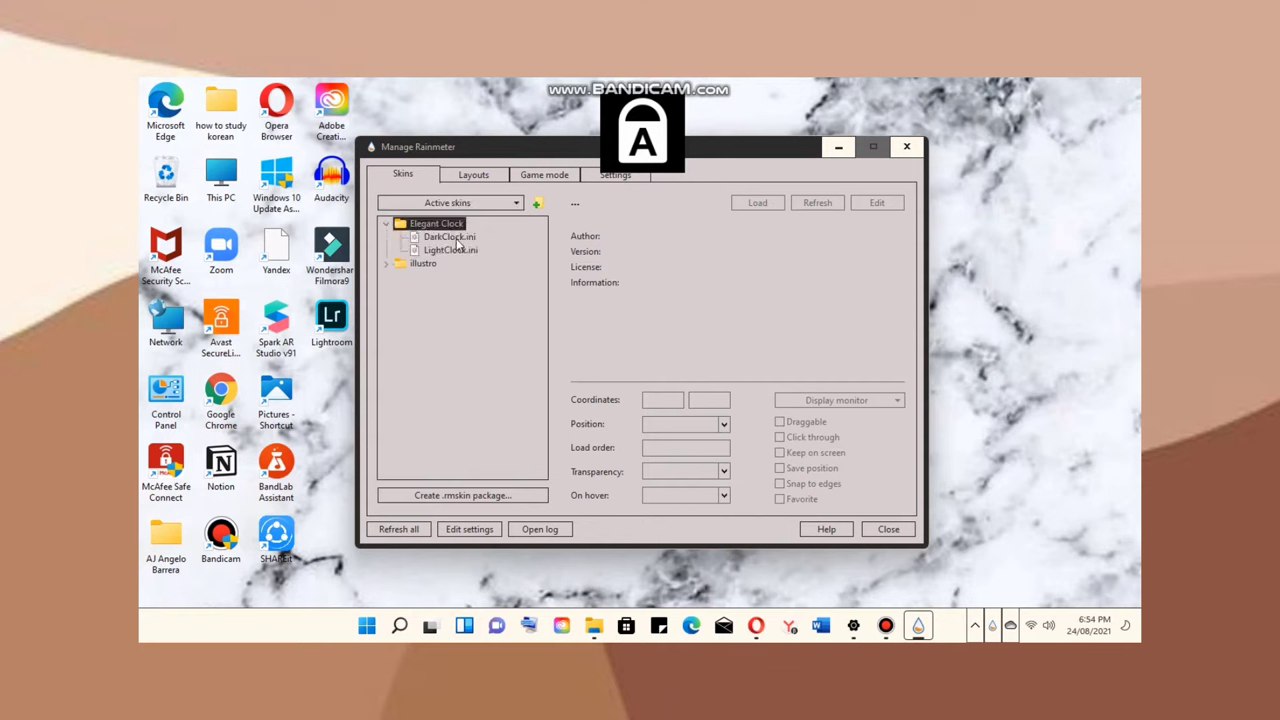
left_click(452, 237)
double_click(452, 237)
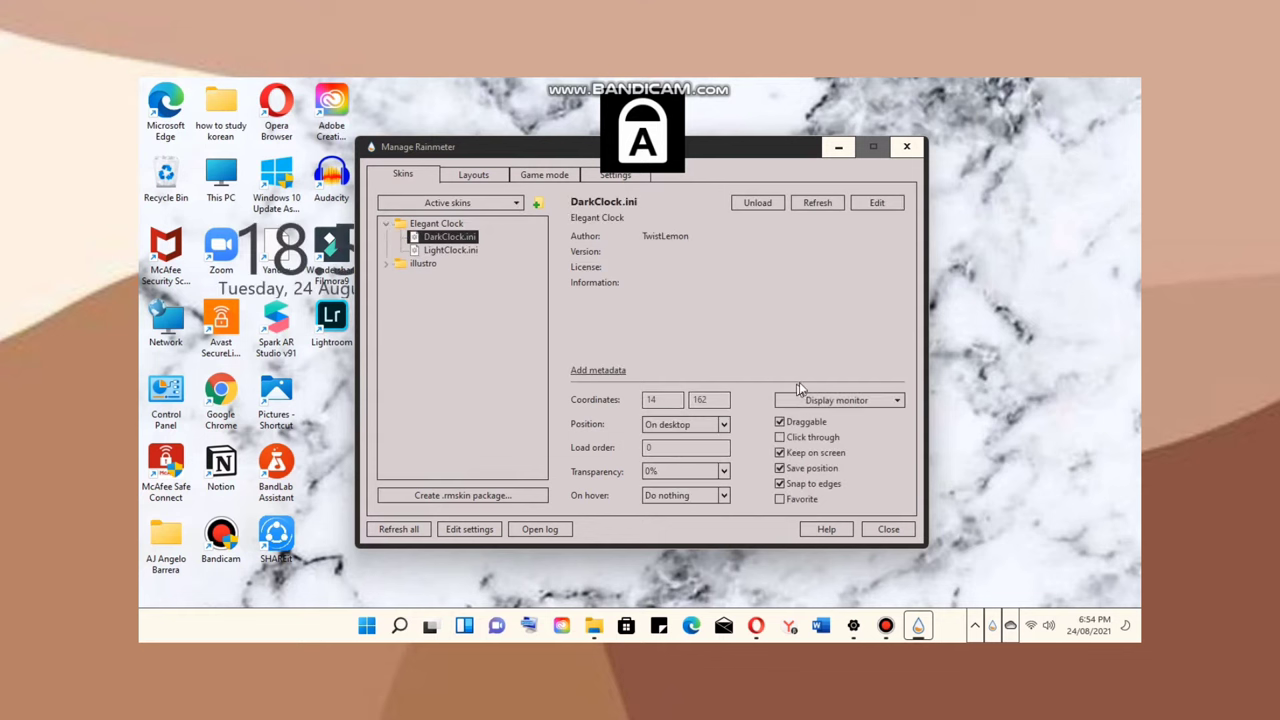
left_click(800, 401)
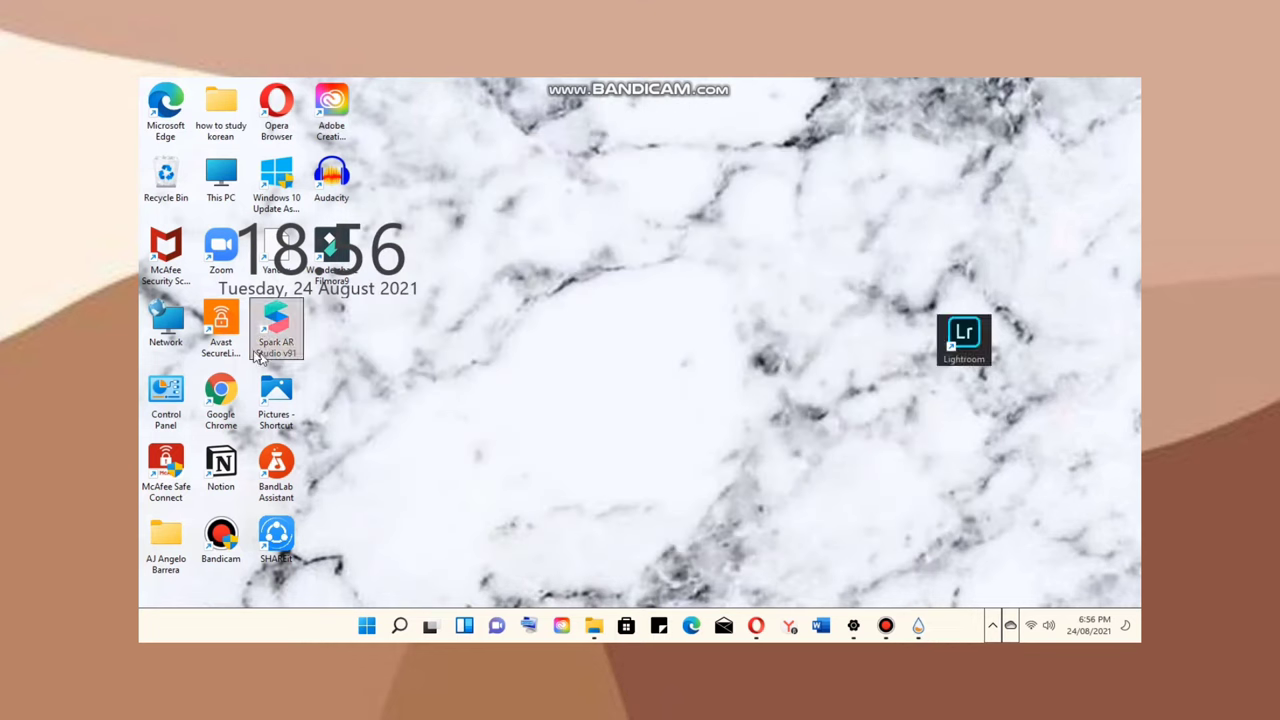
- Move the Spark AR Studio, Zoom, Yandex, Wondershare Filmora9 and Audacity desktop icons away from the clock area
left_click_drag(258, 358, 893, 358)
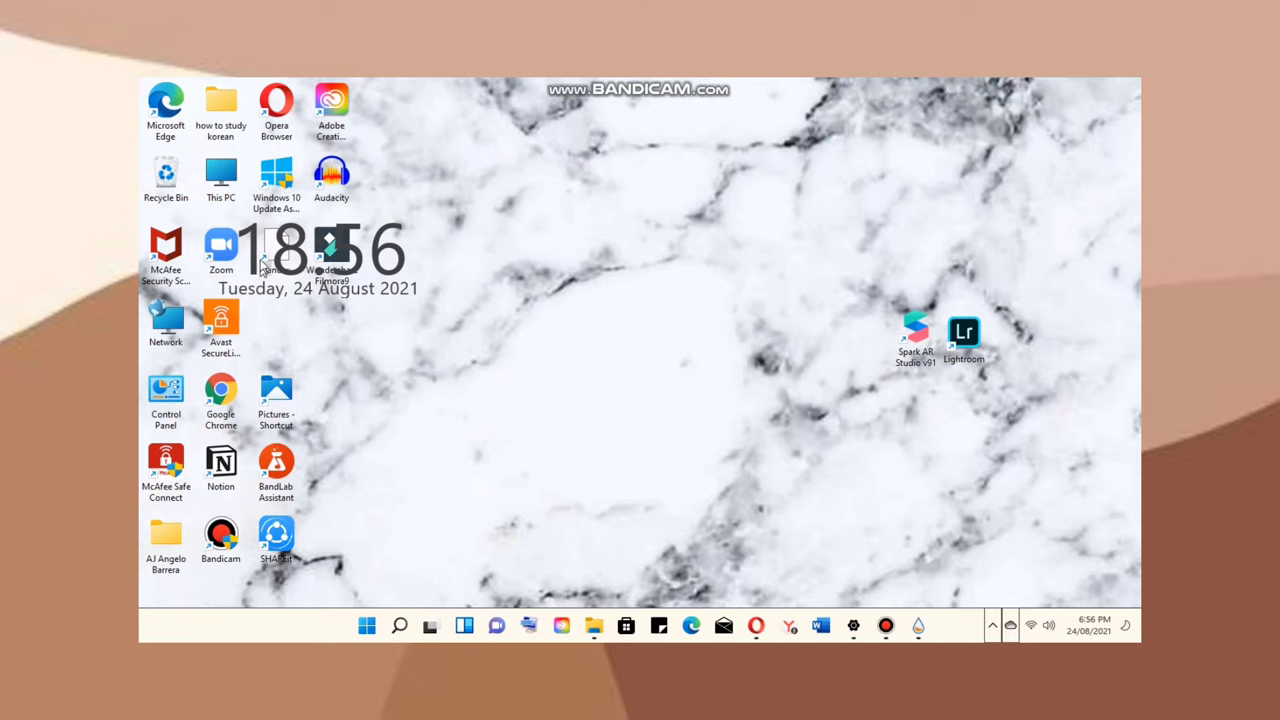
left_click_drag(222, 248, 350, 398)
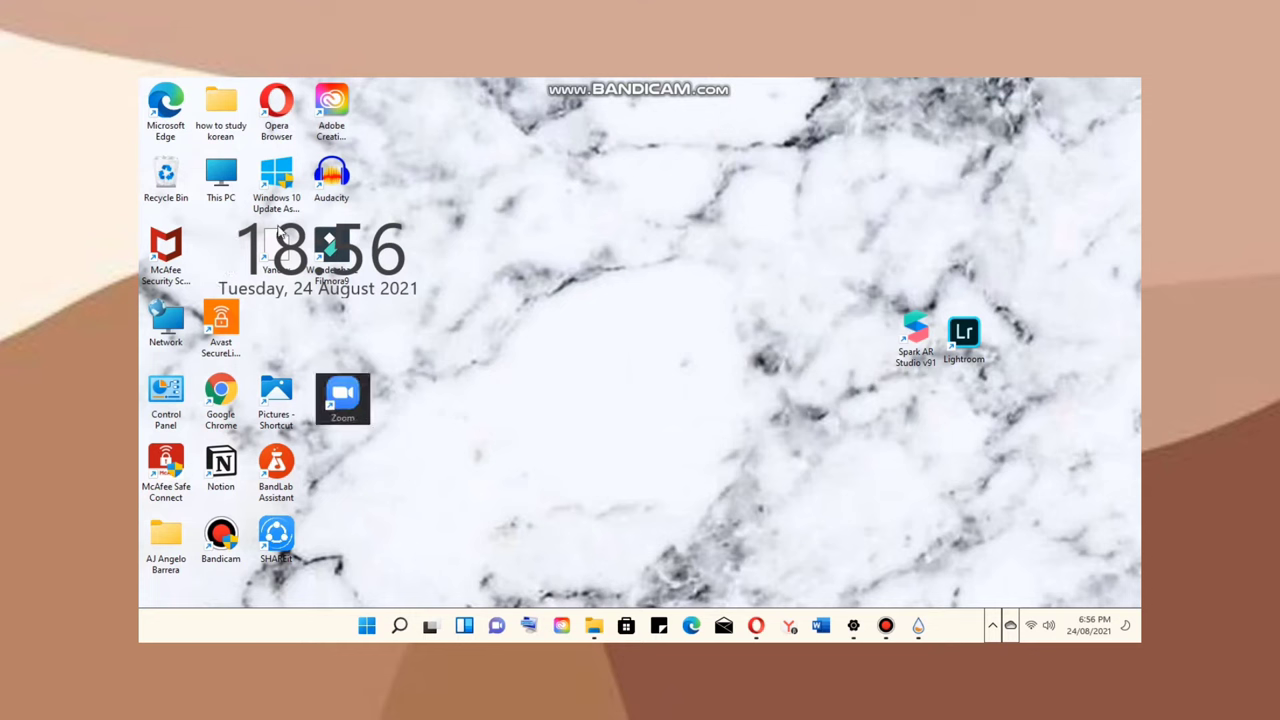
left_click_drag(276, 250, 334, 456)
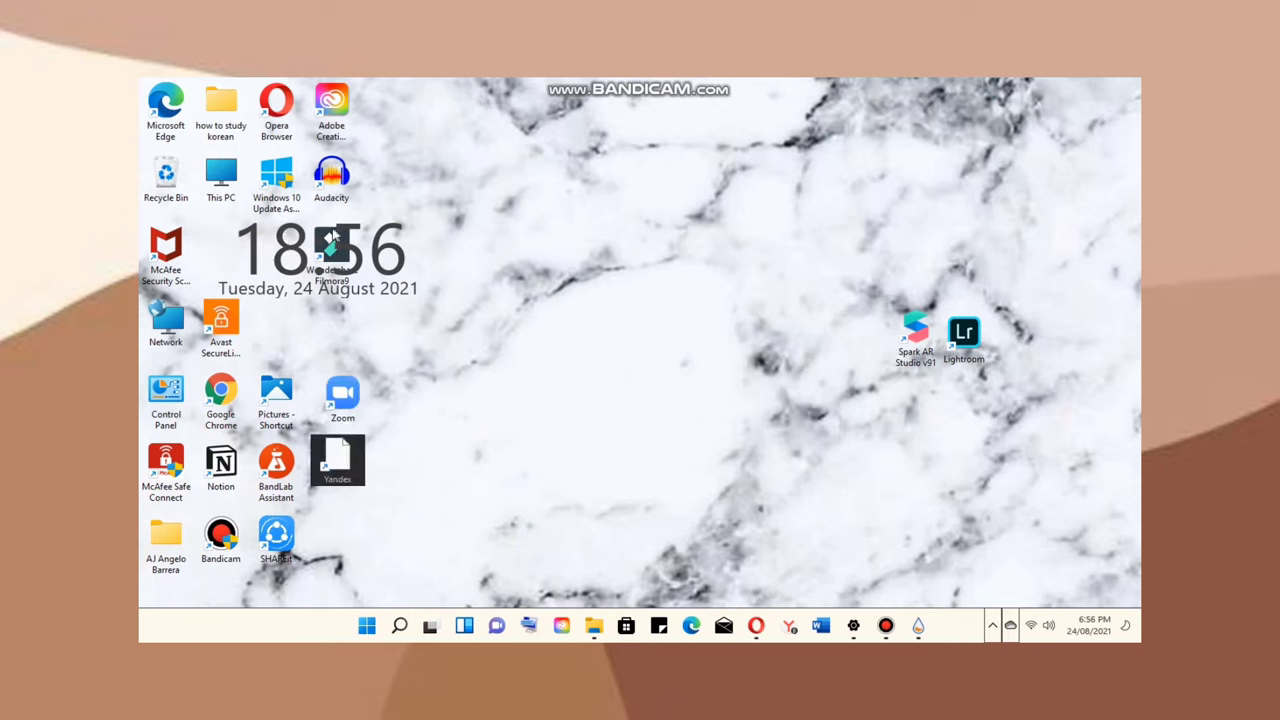
left_click_drag(331, 250, 337, 520)
left_click_drag(331, 180, 371, 320)
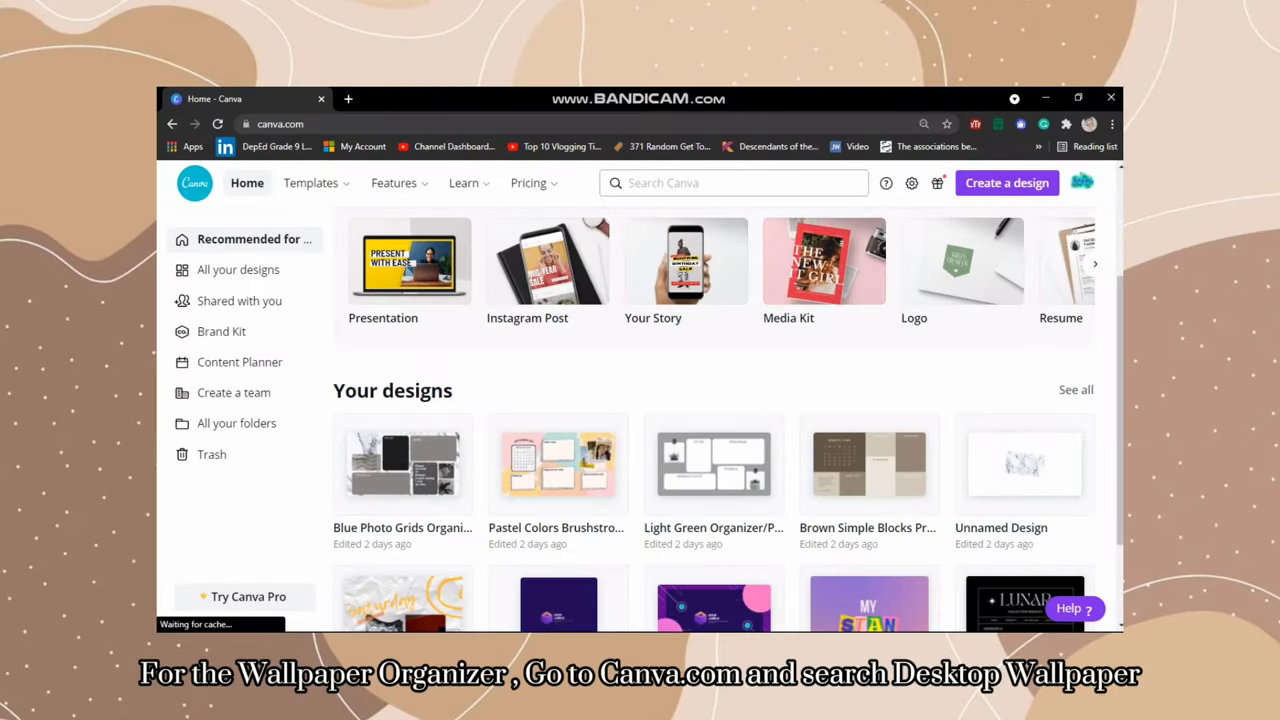
- Switch to Canva, search for "desktop wallpapers" and browse the template results
left_click(660, 183)
type("de")
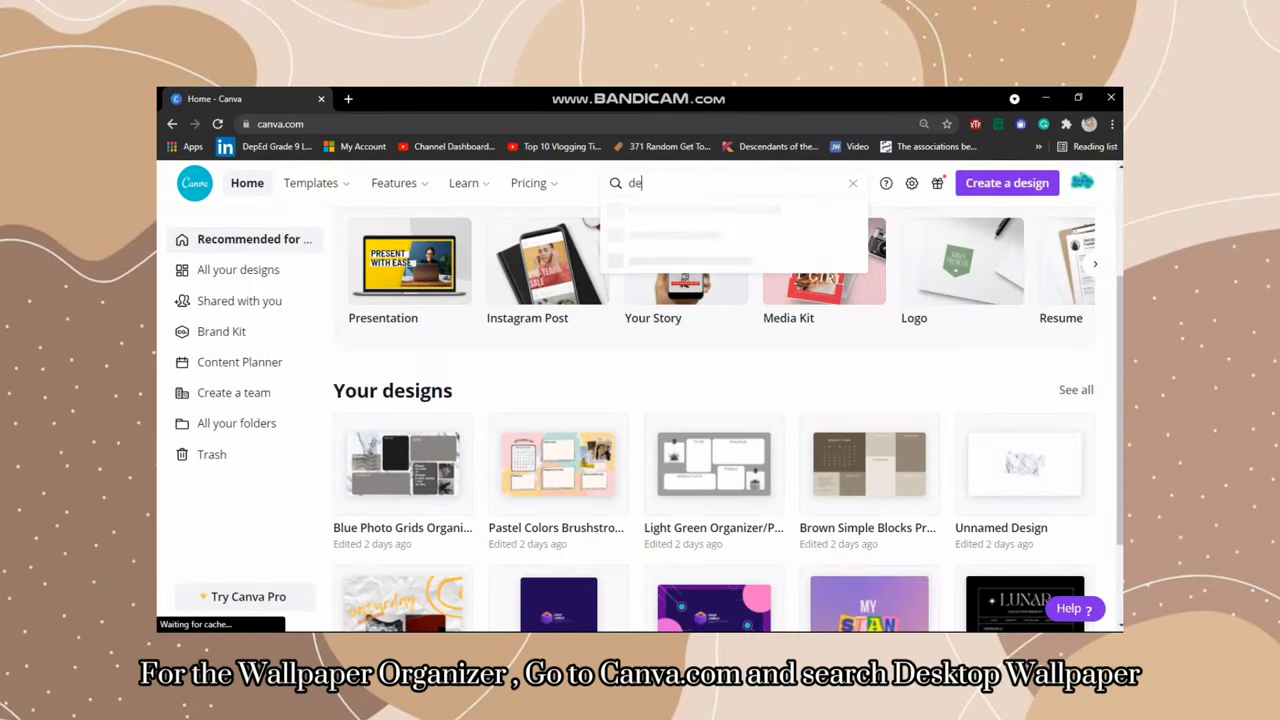
type("sktop wallpapers")
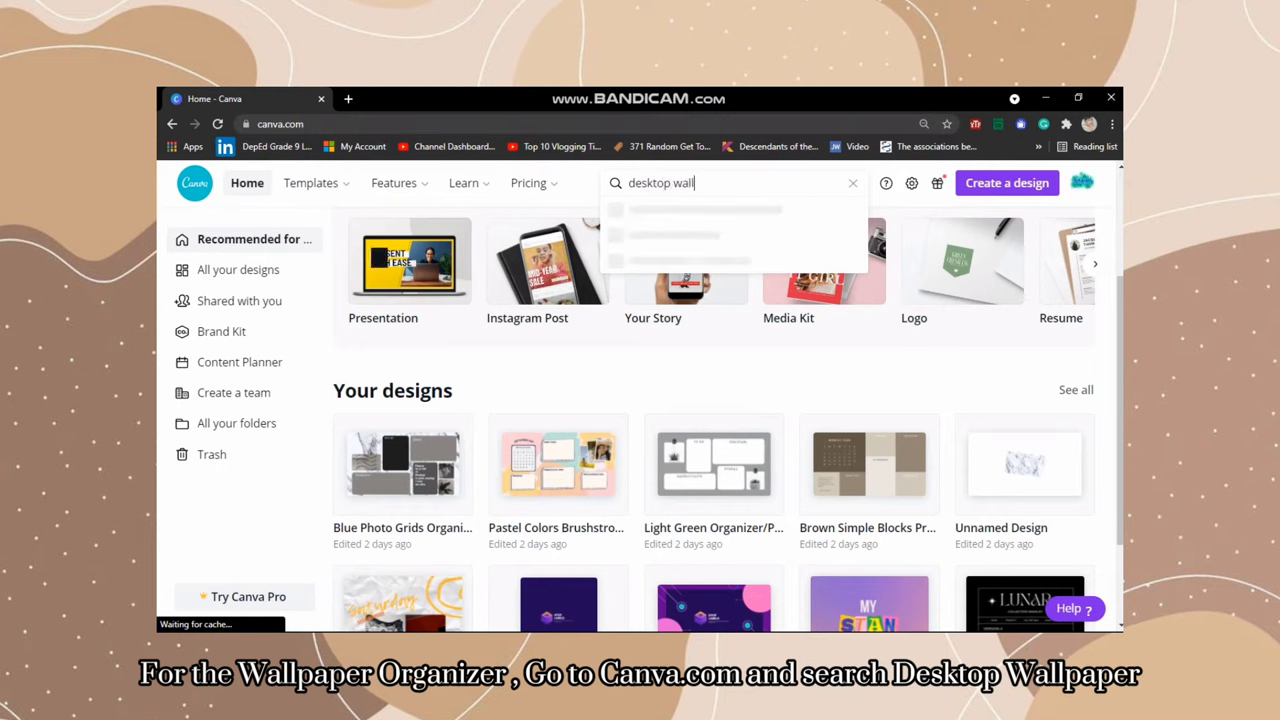
key("Return")
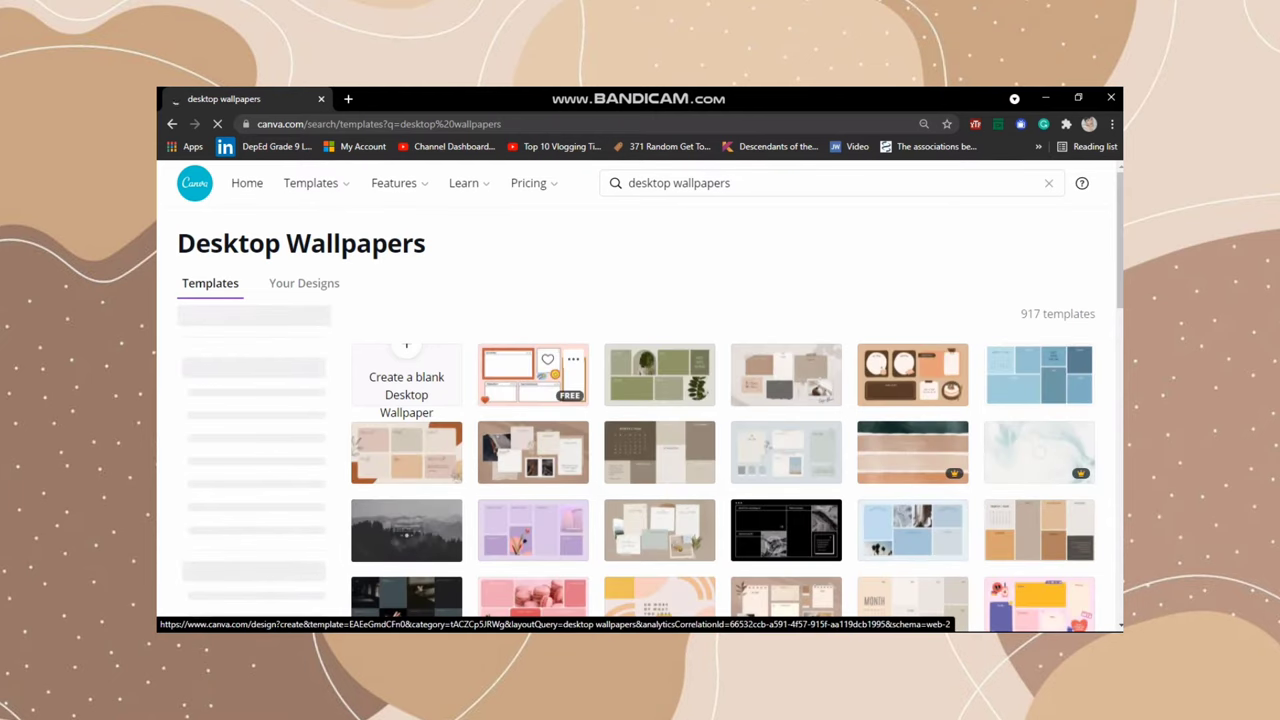
scroll(533, 452, "down", 2)
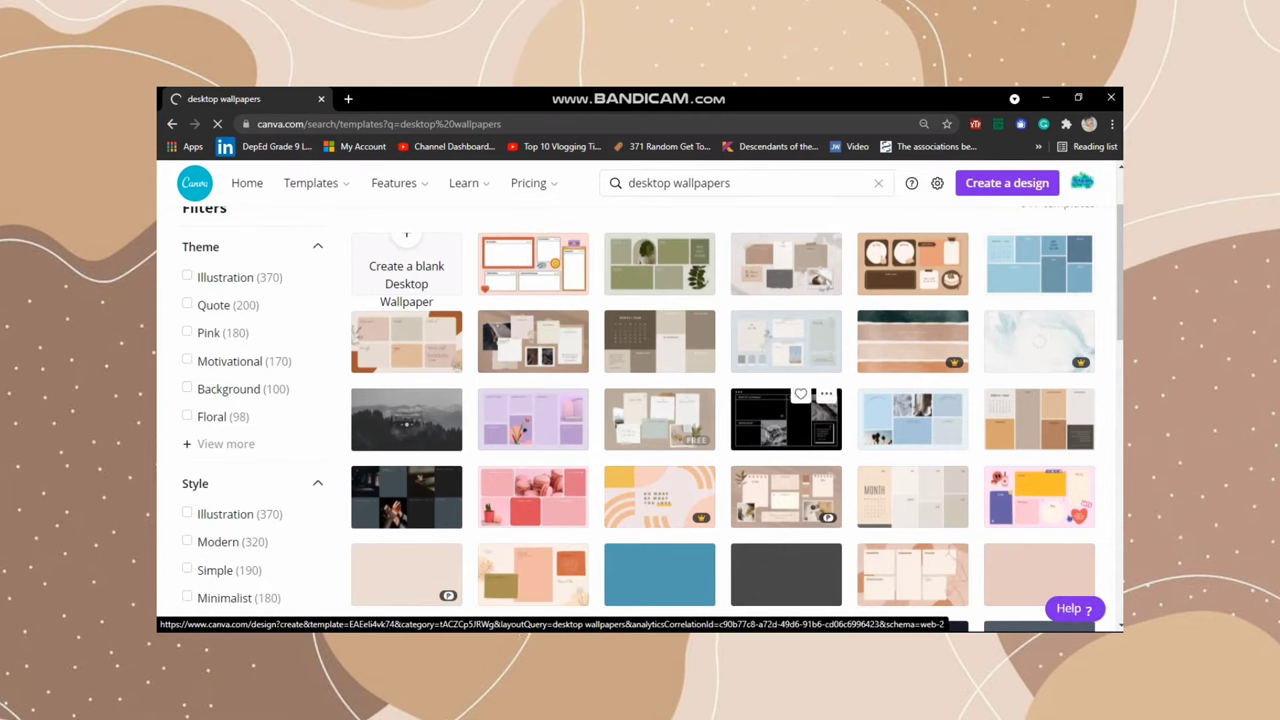
scroll(406, 418, "down", 2)
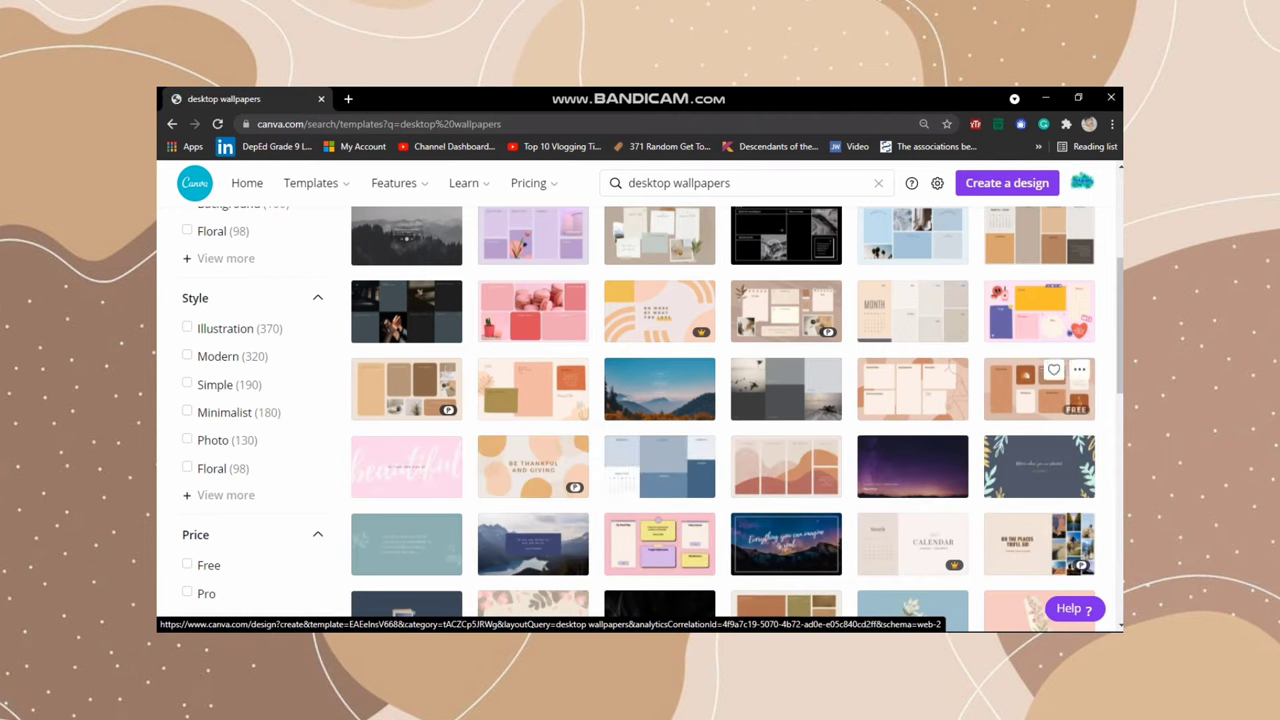
- Look further through the desktop wallpaper templates for a suitable organizer layout
scroll(1040, 390, "down", 2)
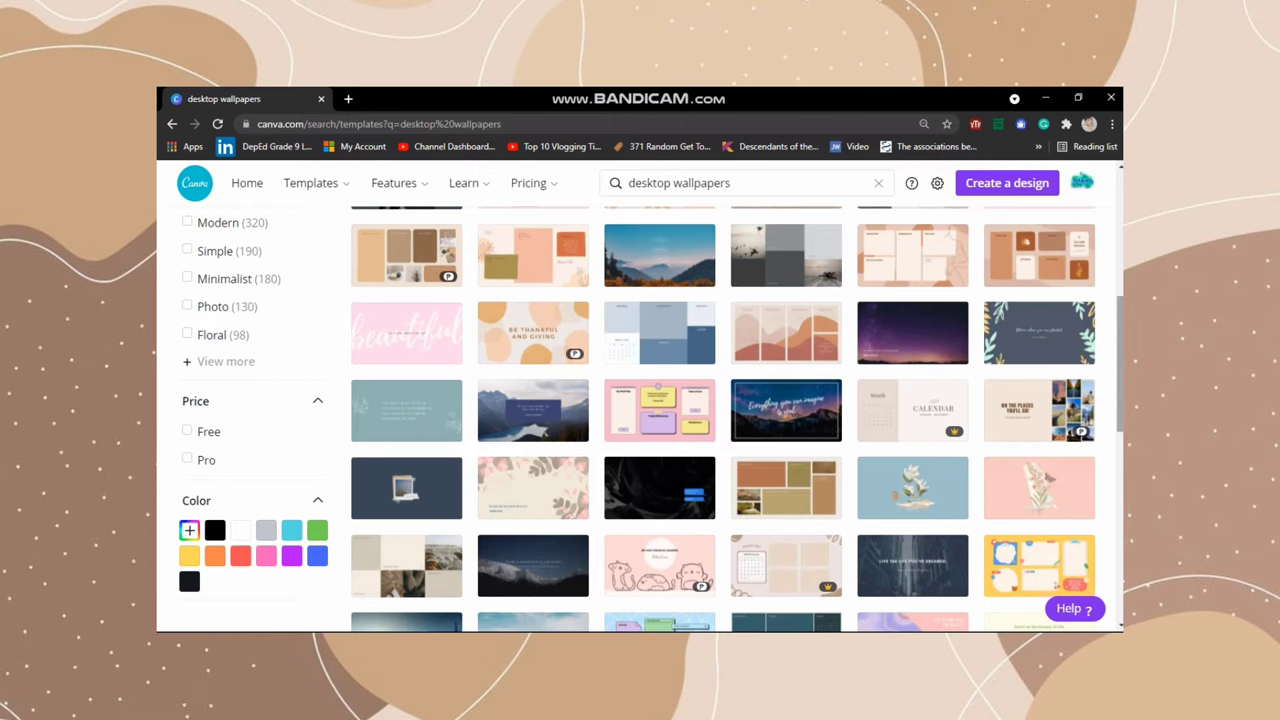
scroll(930, 440, "down", 2)
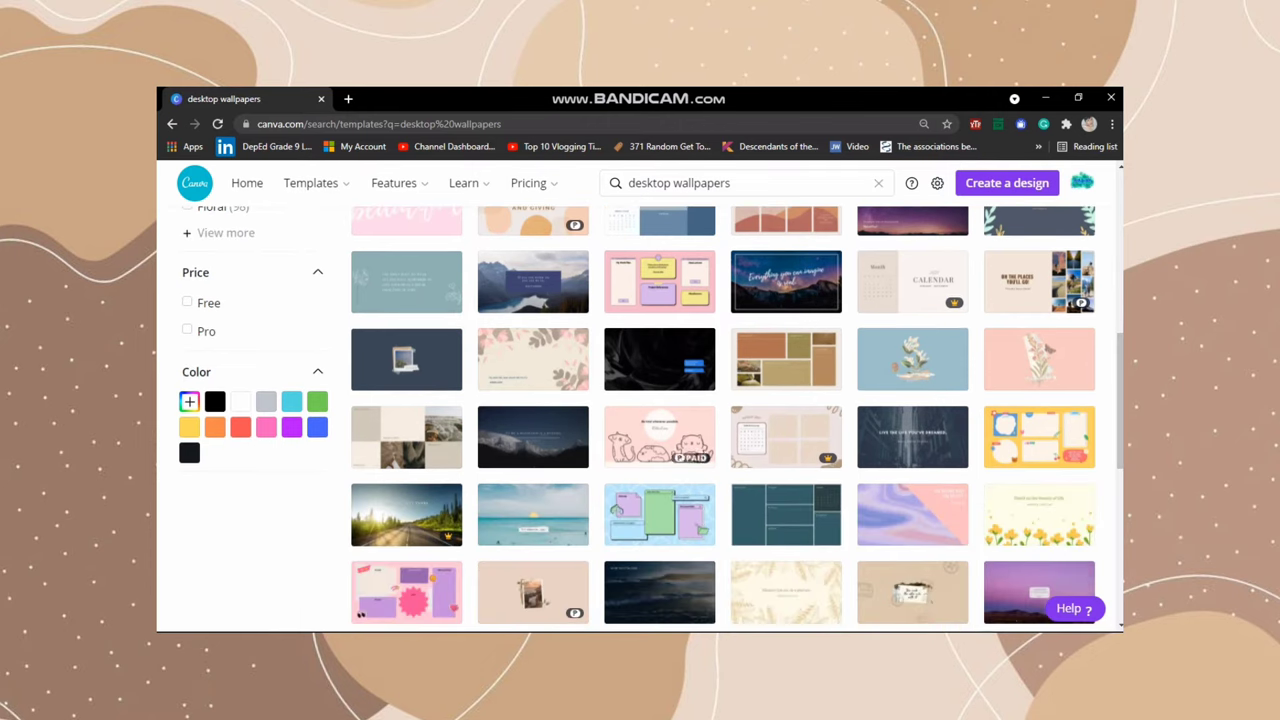
scroll(800, 500, "down", 3)
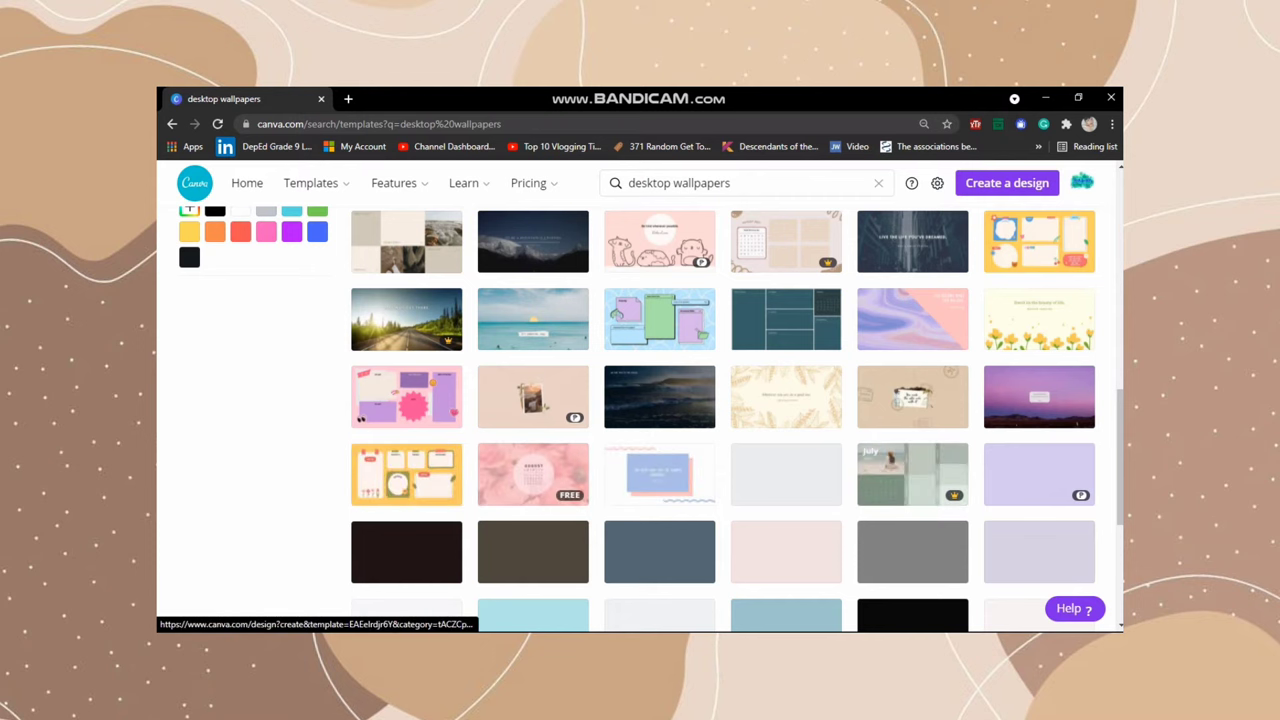
scroll(912, 380, "down", 3)
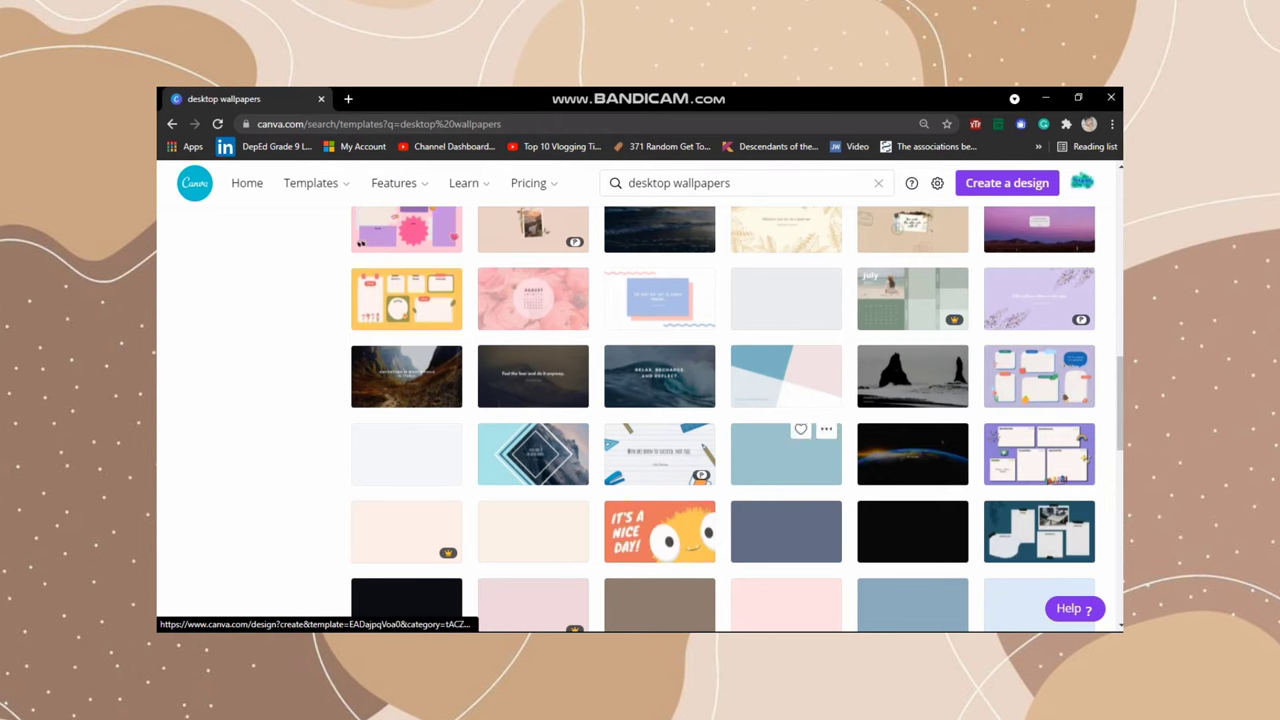
scroll(640, 419, "down", 3)
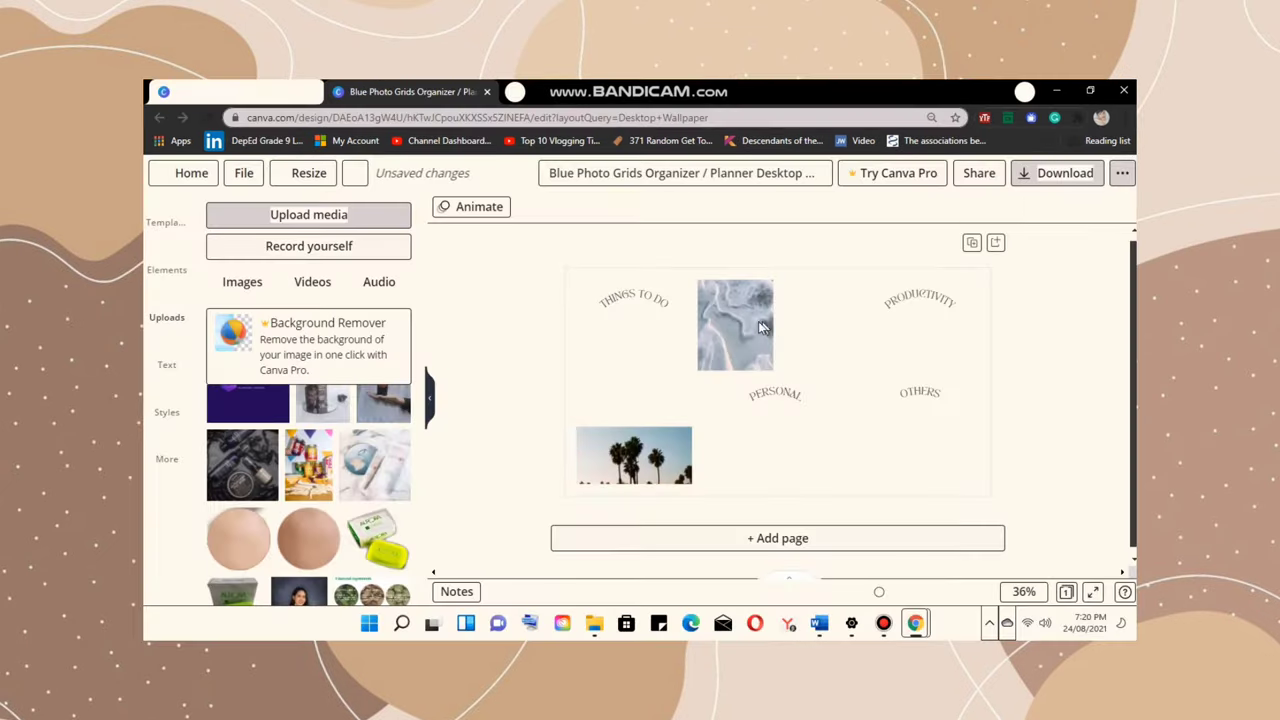
- Delete the blue marble photo, the palm tree photo and the blank boxes behind the Things To Do and Personal labels
left_click_drag(758, 321, 784, 412)
key("Delete")
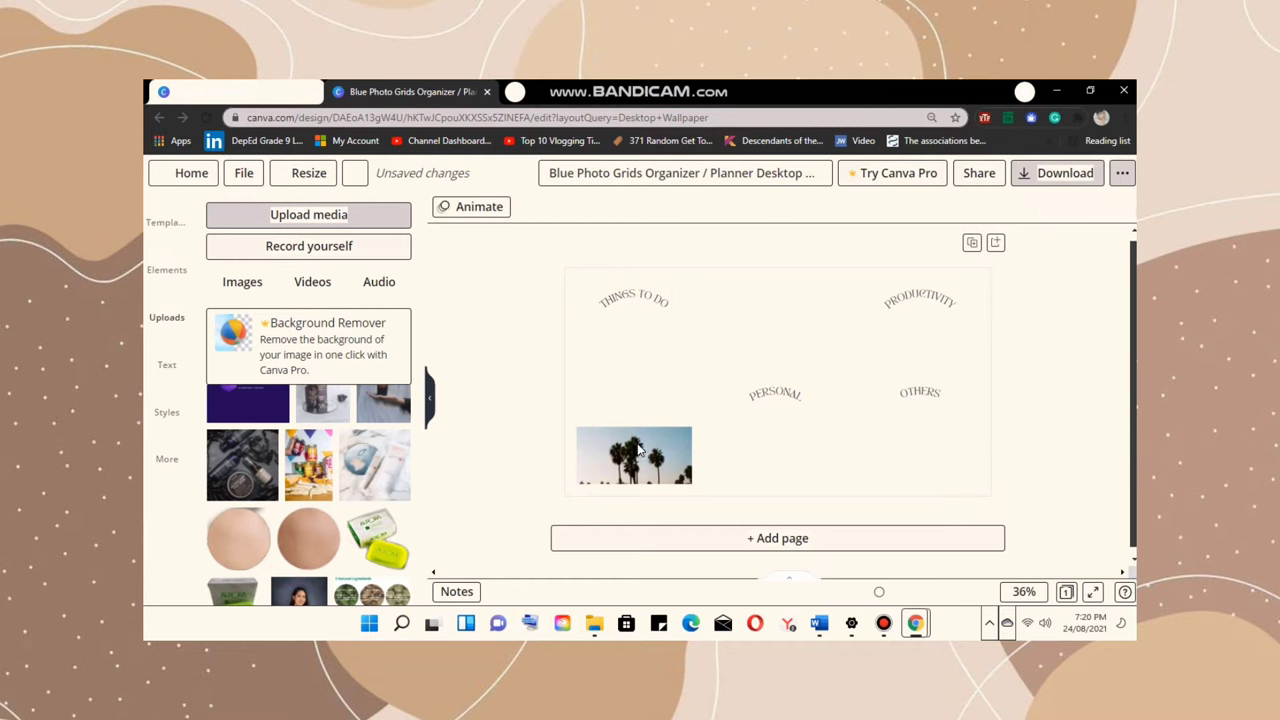
left_click(637, 446)
key("Delete")
left_click(649, 349)
key("Delete")
left_click(782, 425)
key("Delete")
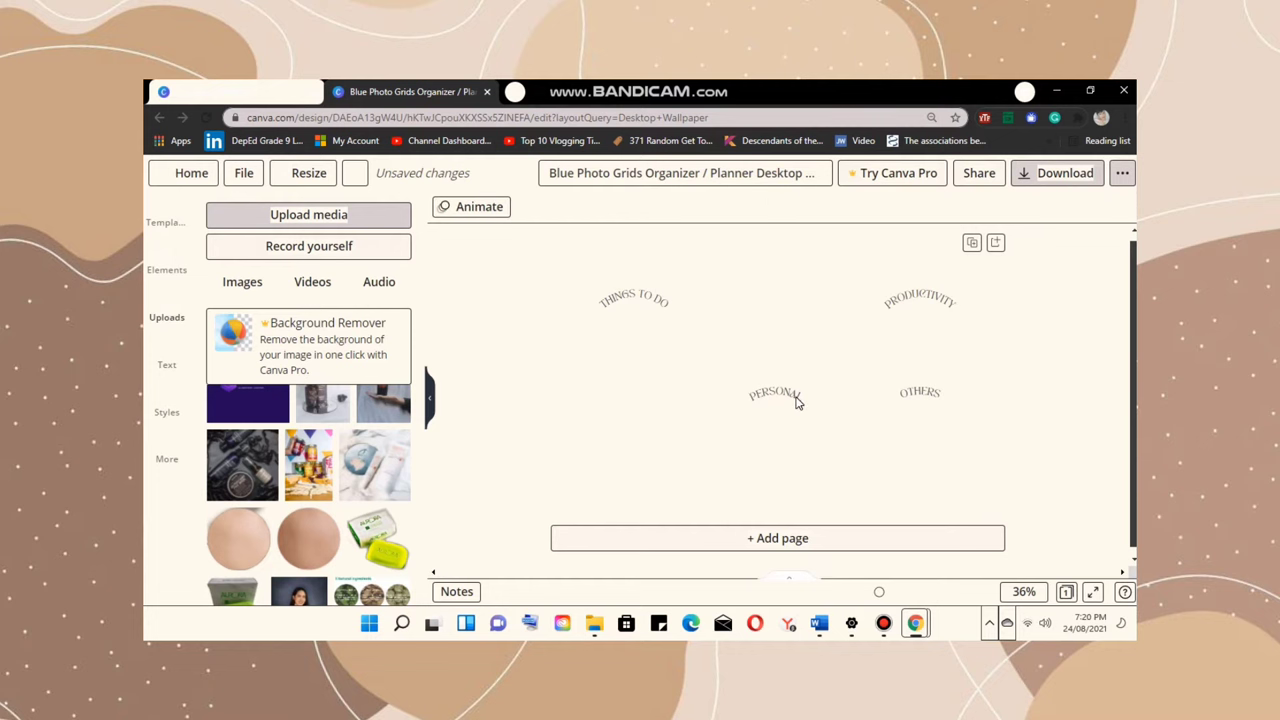
- Delete the Personal, Others, Productivity and Things To Do text labels from the page
left_click(796, 398)
key("Delete")
left_click(899, 397)
key("Delete")
left_click(929, 300)
key("Delete")
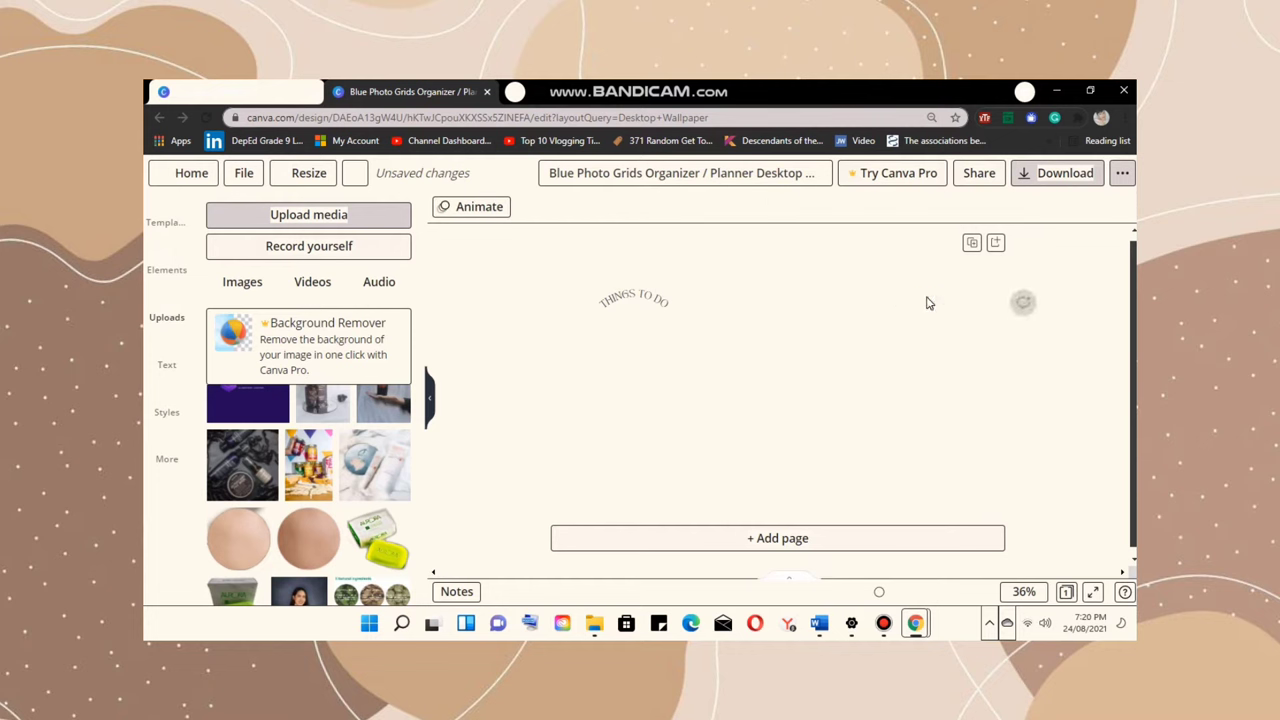
left_click(651, 296)
key("Delete")
- Add the white marble image from the uploads to the page and rotate it to landscape, about -91°
scroll(283, 468, "down", 5)
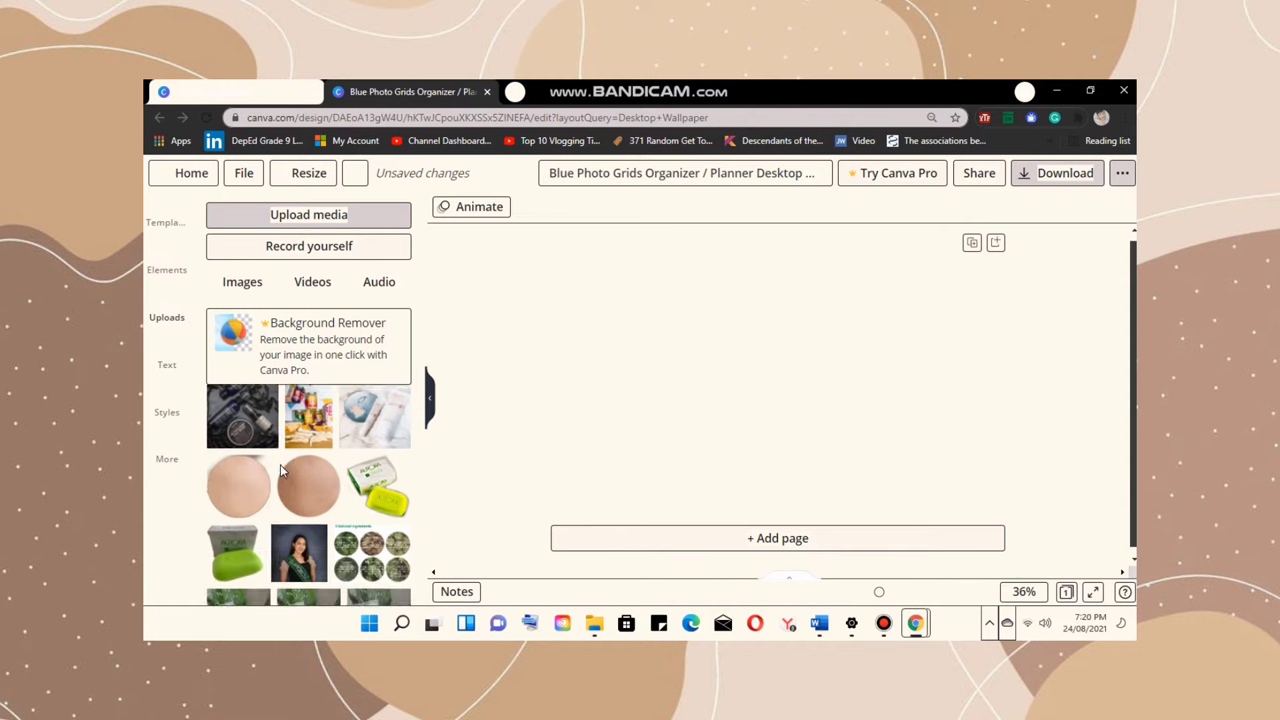
left_click(245, 462)
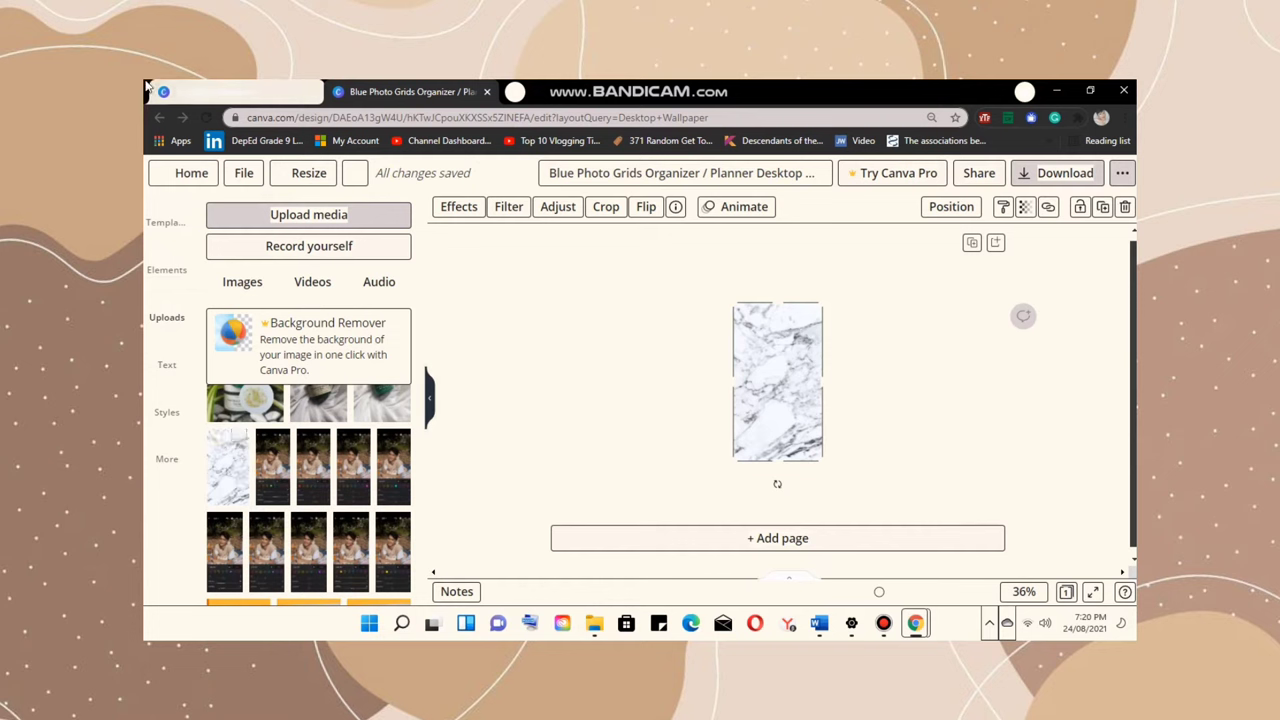
left_click_drag(823, 486, 975, 383)
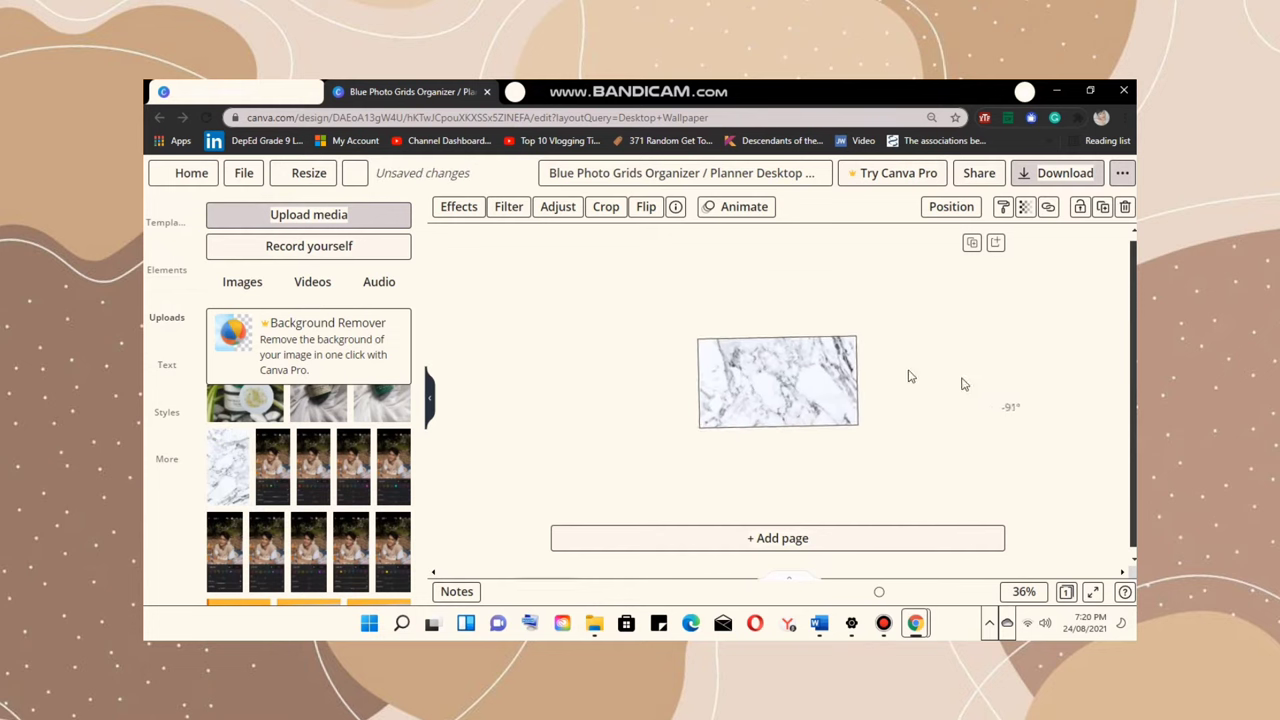
- Enlarge the rotated marble image until it covers the whole page as the background
left_click_drag(700, 340, 560, 241)
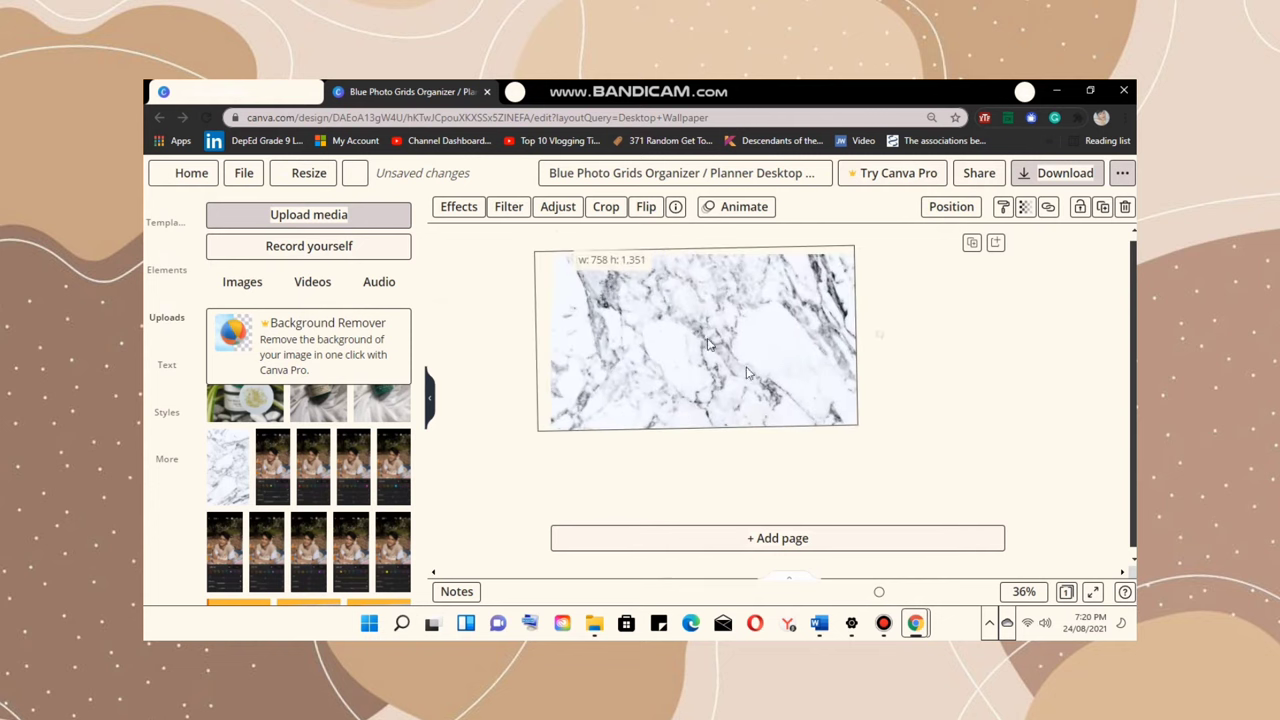
left_click_drag(858, 428, 1063, 586)
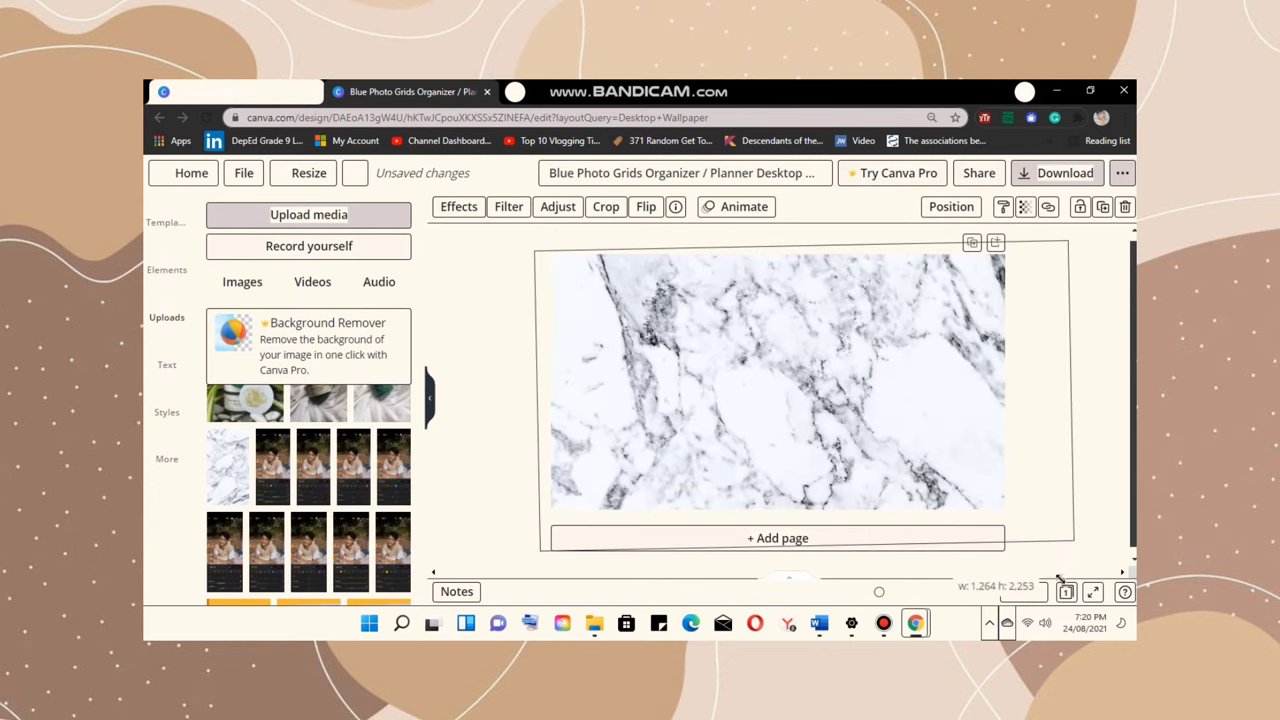
left_click_drag(468, 210, 543, 232)
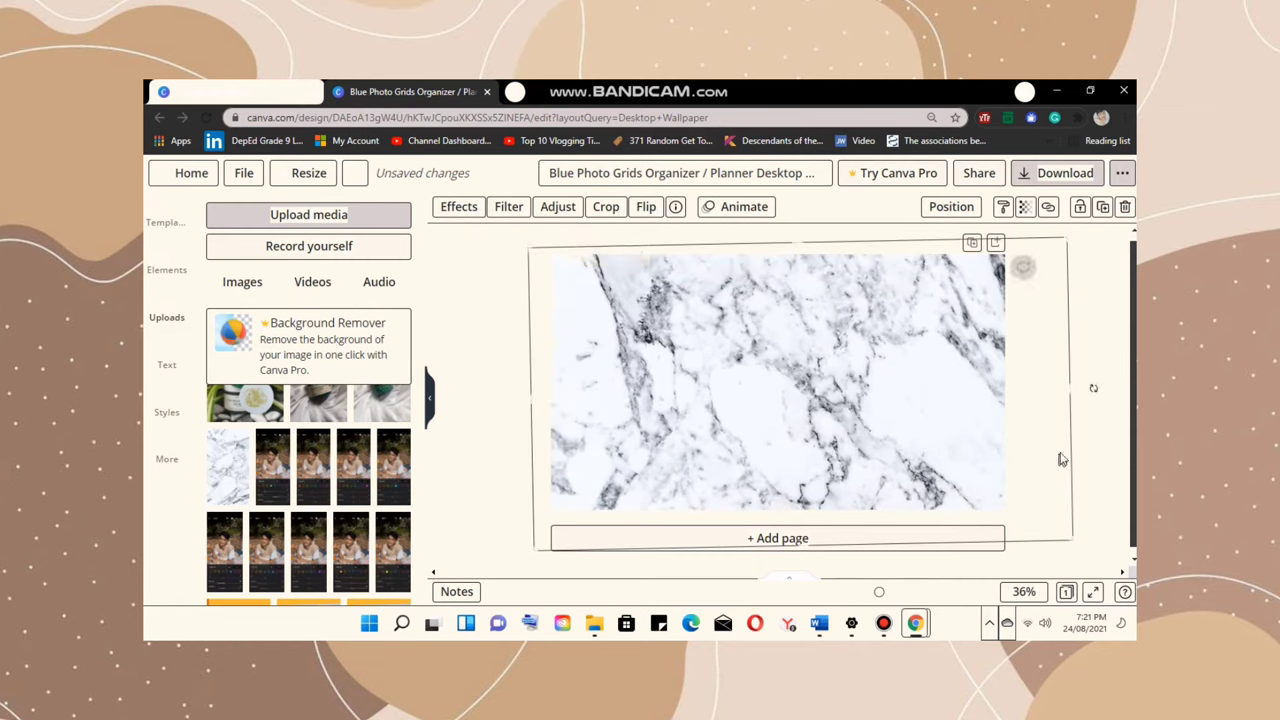
left_click(1108, 459)
- Delete the two remaining blank boxes on the right side of the marble background
left_click(920, 400)
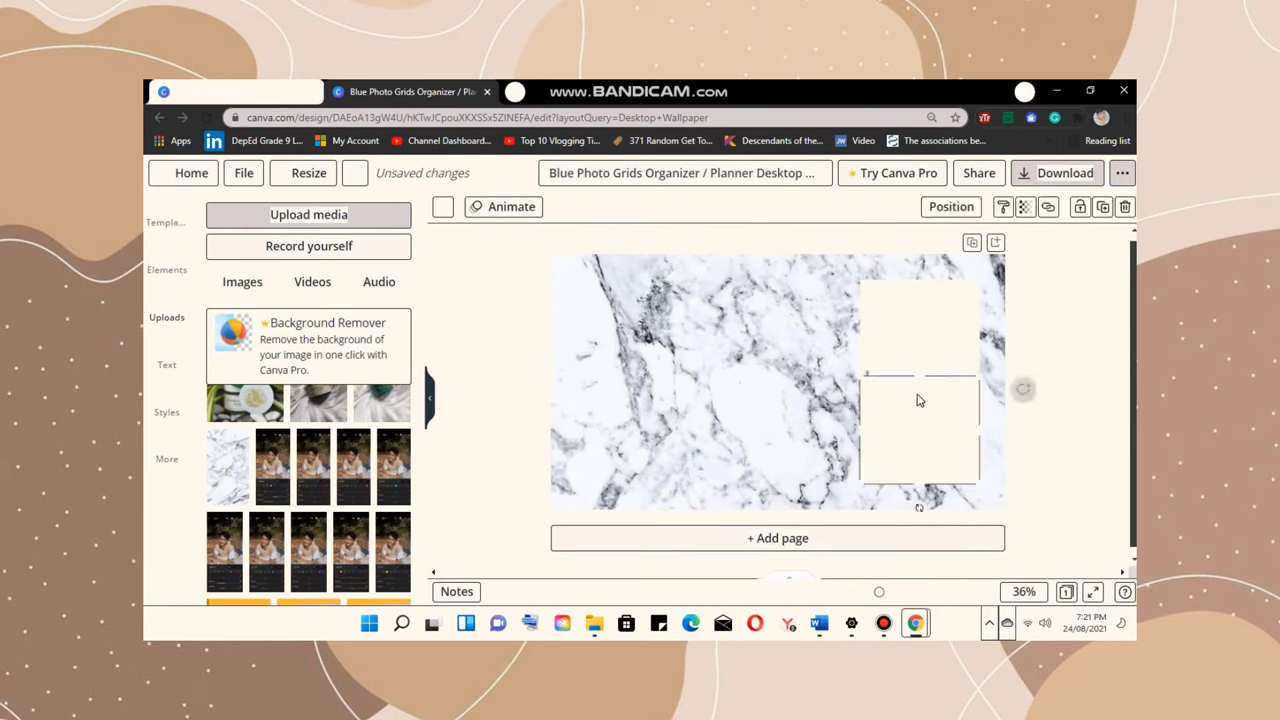
key("Delete")
left_click(929, 357)
key("Delete")
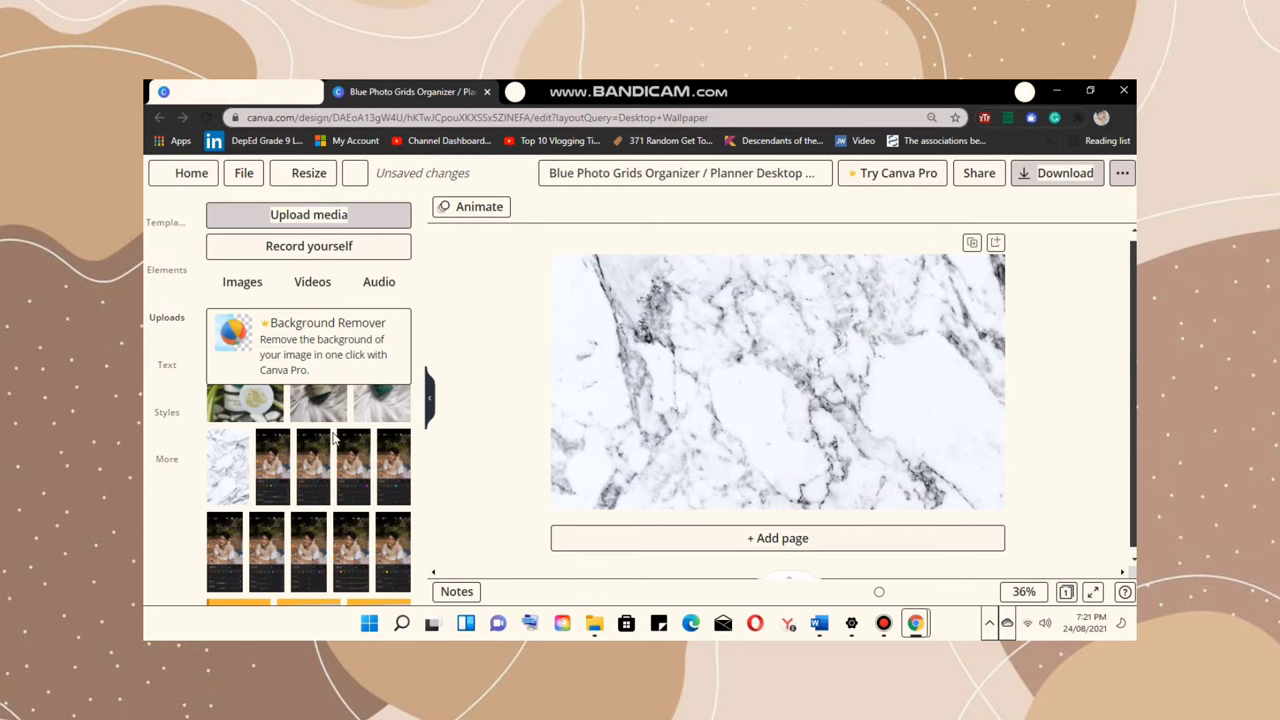
- Return to the start of the uploads and begin uploading new media
scroll(340, 440, "down", 5)
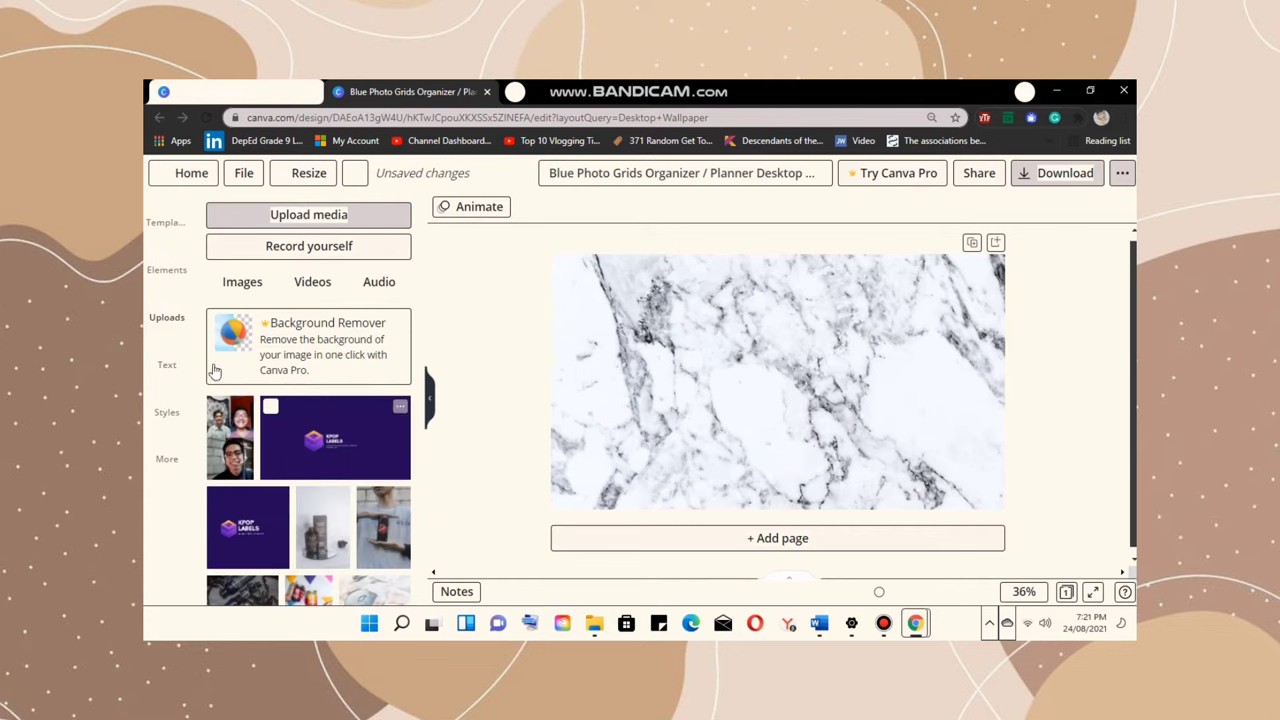
left_click(291, 216)
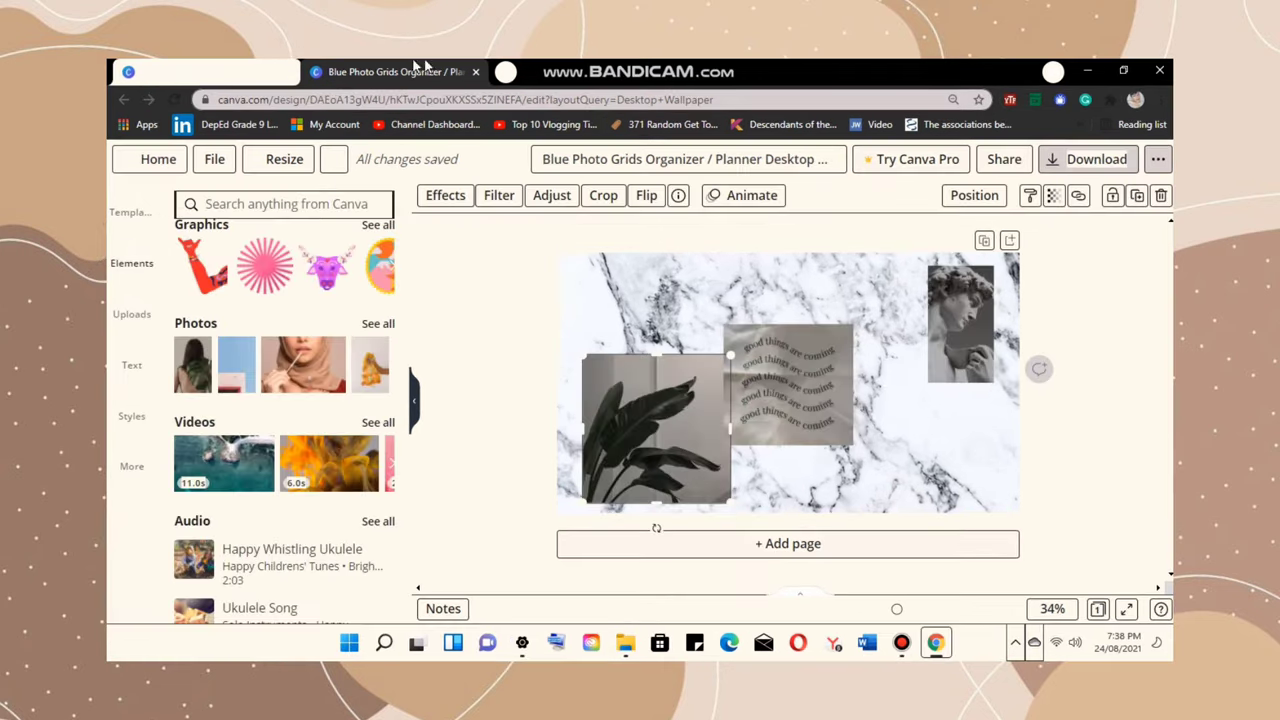
- Search the elements for Frames and place the "good things are coming" photo in a rounded square frame at the page's lower right
left_click(285, 204)
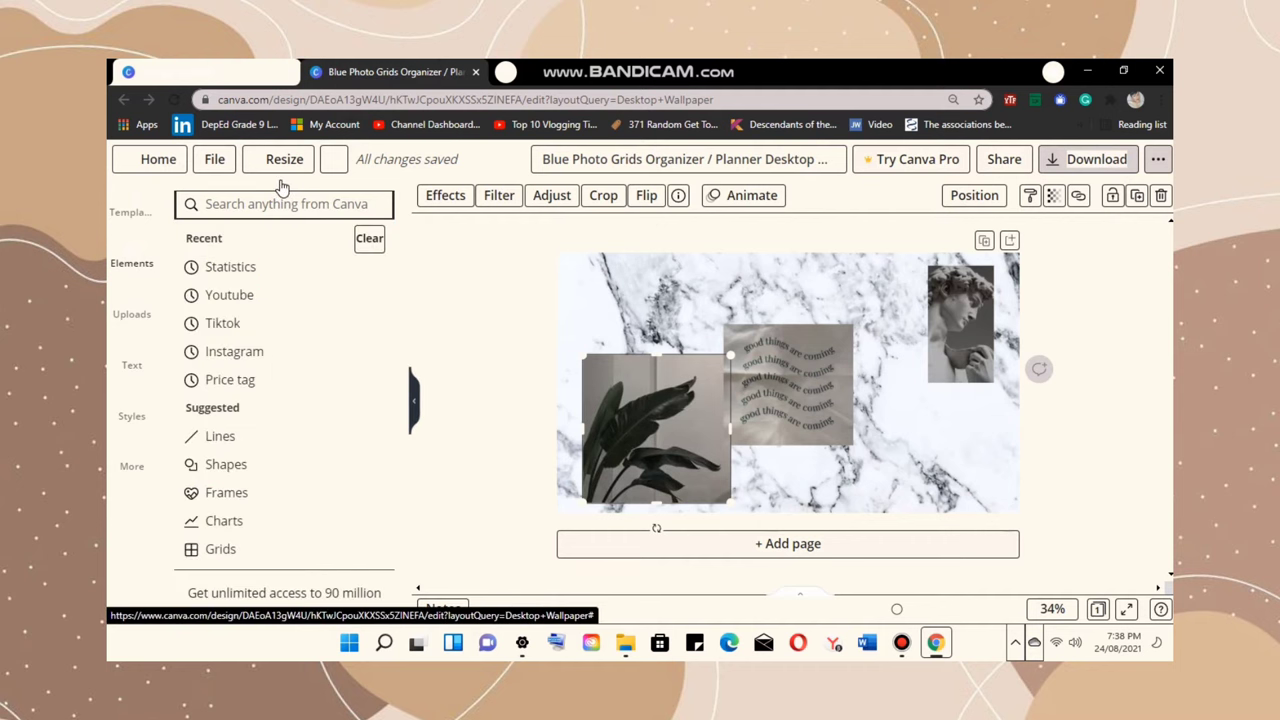
left_click(213, 492)
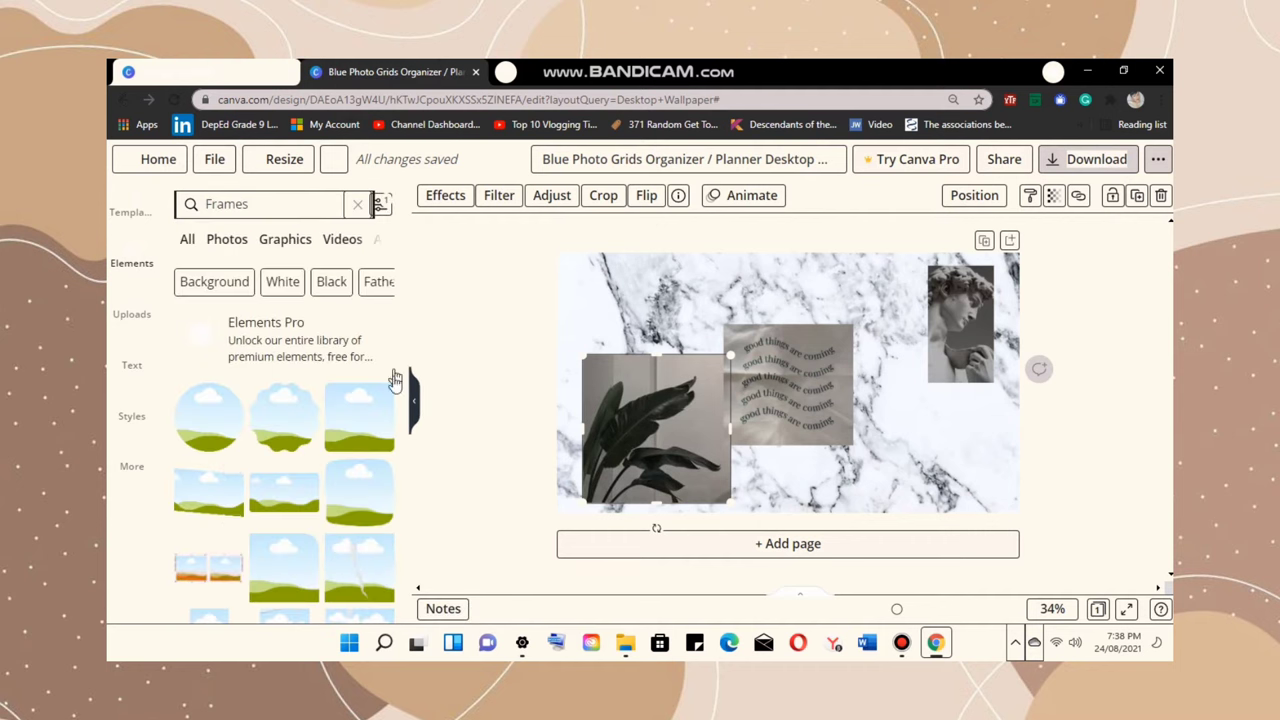
left_click(370, 400)
left_click_drag(810, 392, 927, 440)
left_click_drag(788, 385, 898, 431)
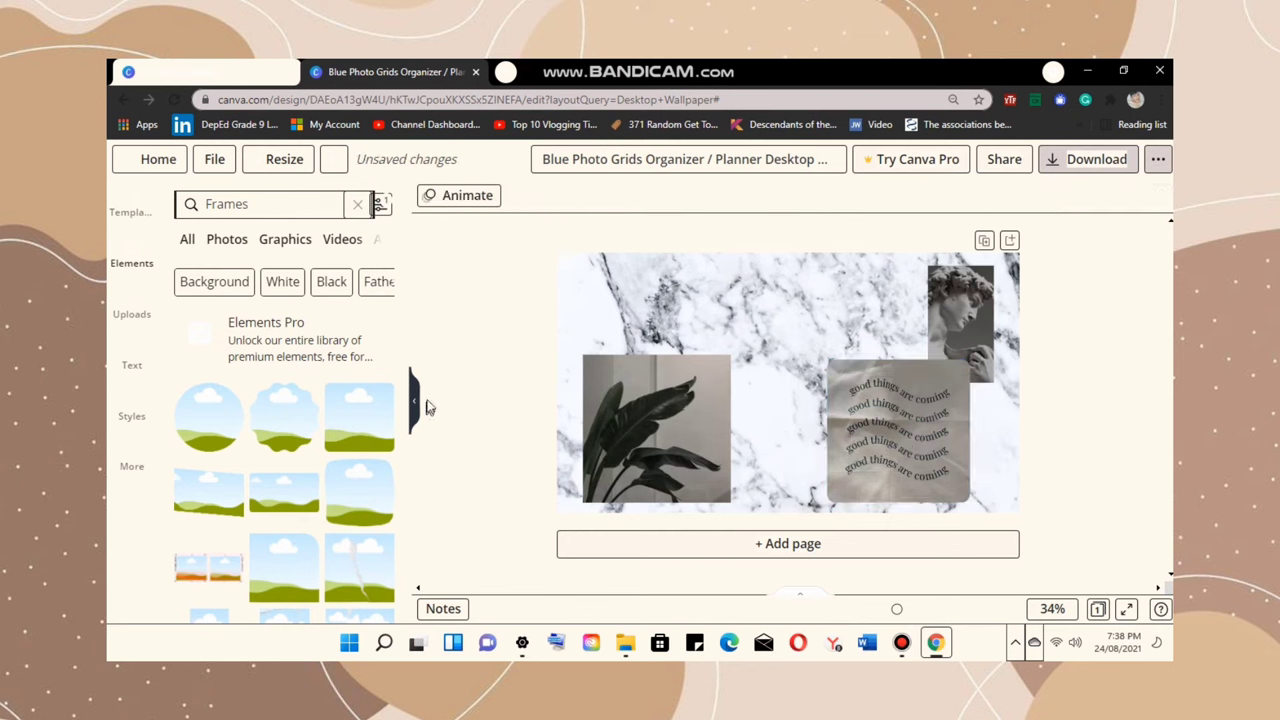
left_click(305, 484)
key("Delete")
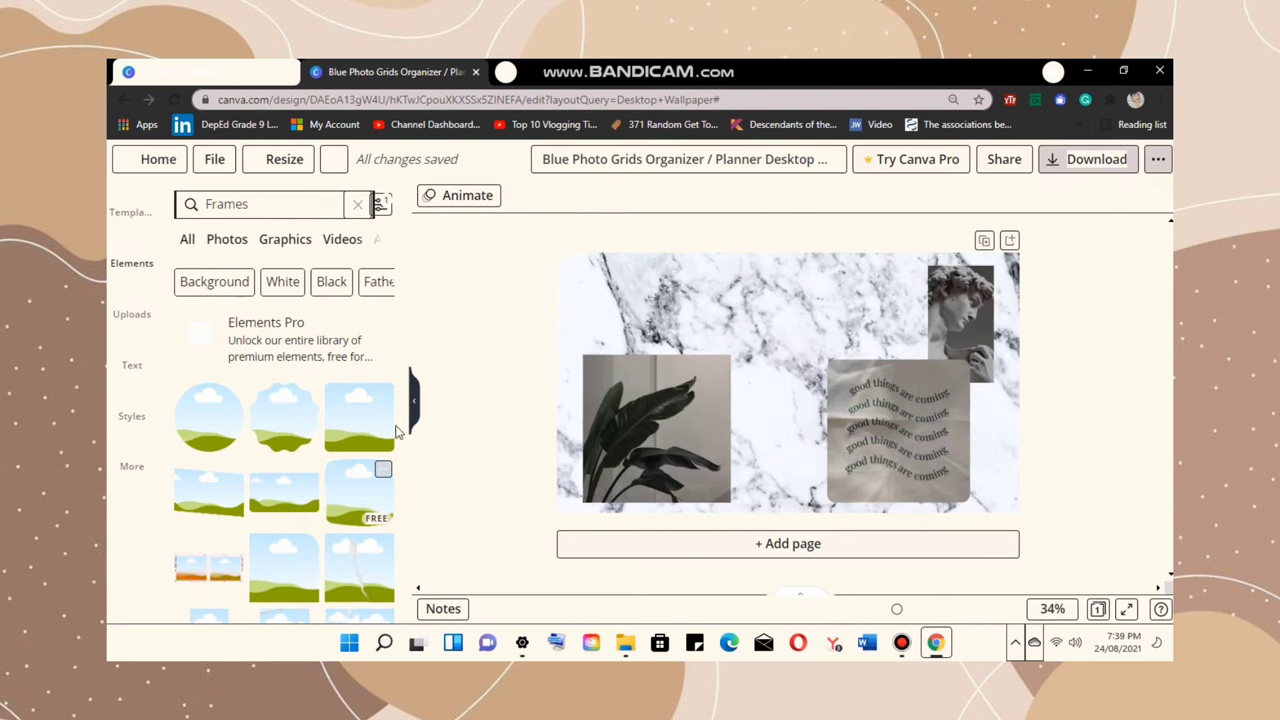
- Put the plant photo in a smaller rounded square frame and move the "good things are coming" photo beside it
left_click(372, 425)
mouse_move(656, 428)
left_mouse_down()
mouse_move(783, 366)
mouse_move(655, 423)
left_mouse_up()
left_click_drag(727, 496, 670, 440)
left_click_drag(898, 431, 755, 433)
- Place the statue photo in a tall rounded frame, then resize and position it in the page's upper-right corner
scroll(325, 492, "down", 2)
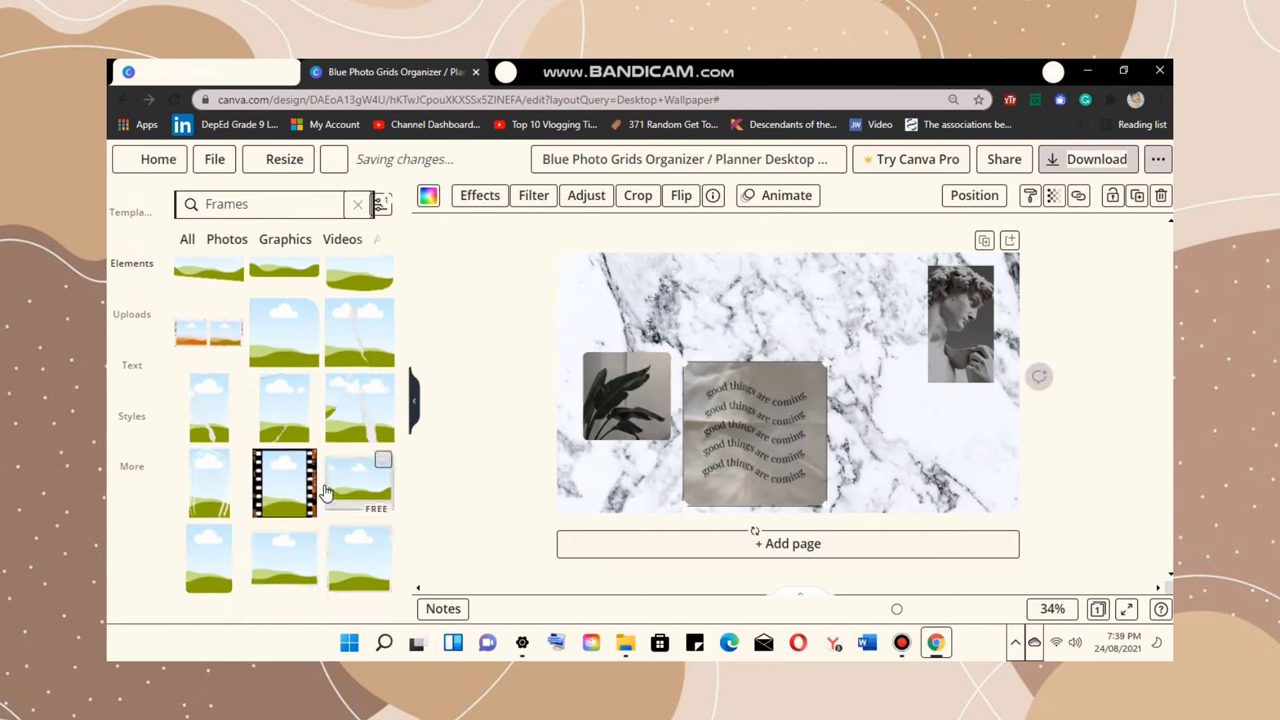
scroll(326, 492, "down", 1)
left_click(209, 480)
mouse_move(955, 330)
left_mouse_down()
mouse_move(788, 386)
mouse_move(969, 329)
left_mouse_up()
left_click_drag(1005, 409, 986, 382)
left_click_drag(955, 330, 964, 343)
- Shrink the "good things are coming" photo to about 324 × 324, place it below the statue, and move the plant photo to the lower left
left_click(771, 462)
left_click_drag(826, 504, 762, 441)
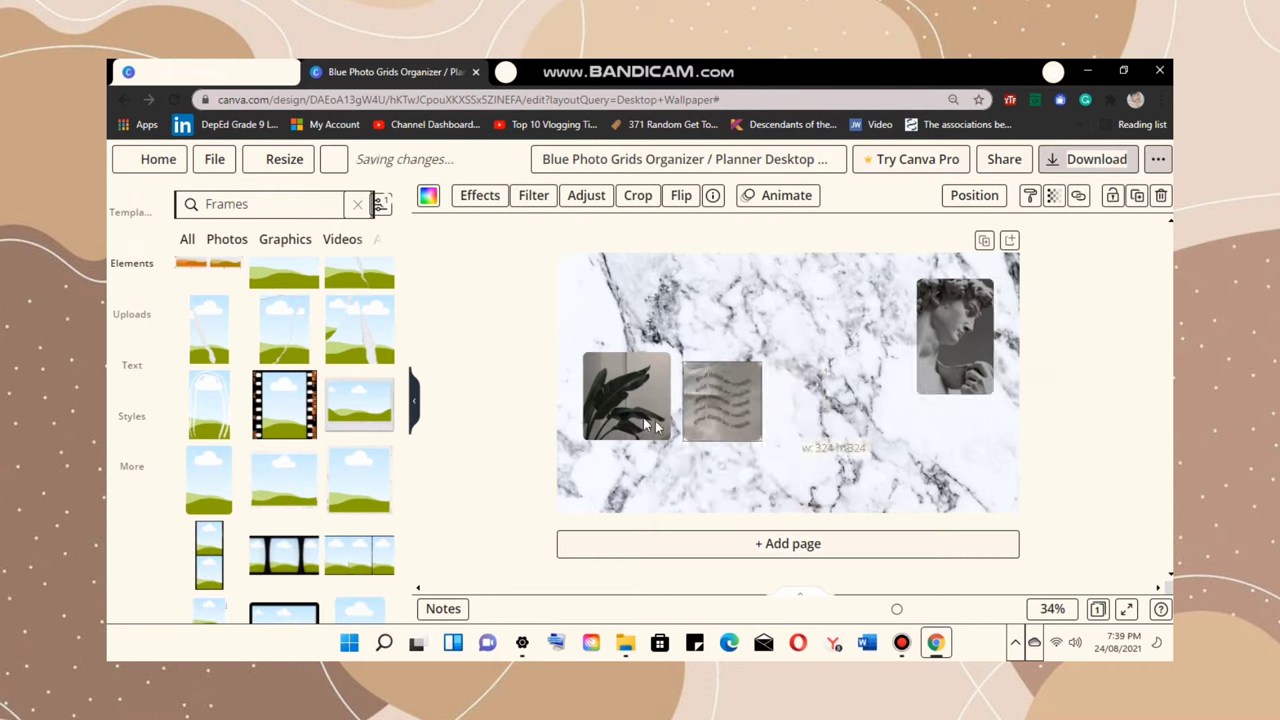
mouse_move(648, 425)
left_mouse_down()
mouse_move(635, 471)
mouse_move(647, 494)
left_mouse_up()
mouse_move(732, 437)
left_mouse_down()
mouse_move(710, 455)
mouse_move(971, 445)
left_mouse_up()
- Add a rounded rectangle from Lines & Shapes, widen it to about 789 and reduce its height
left_click(357, 204)
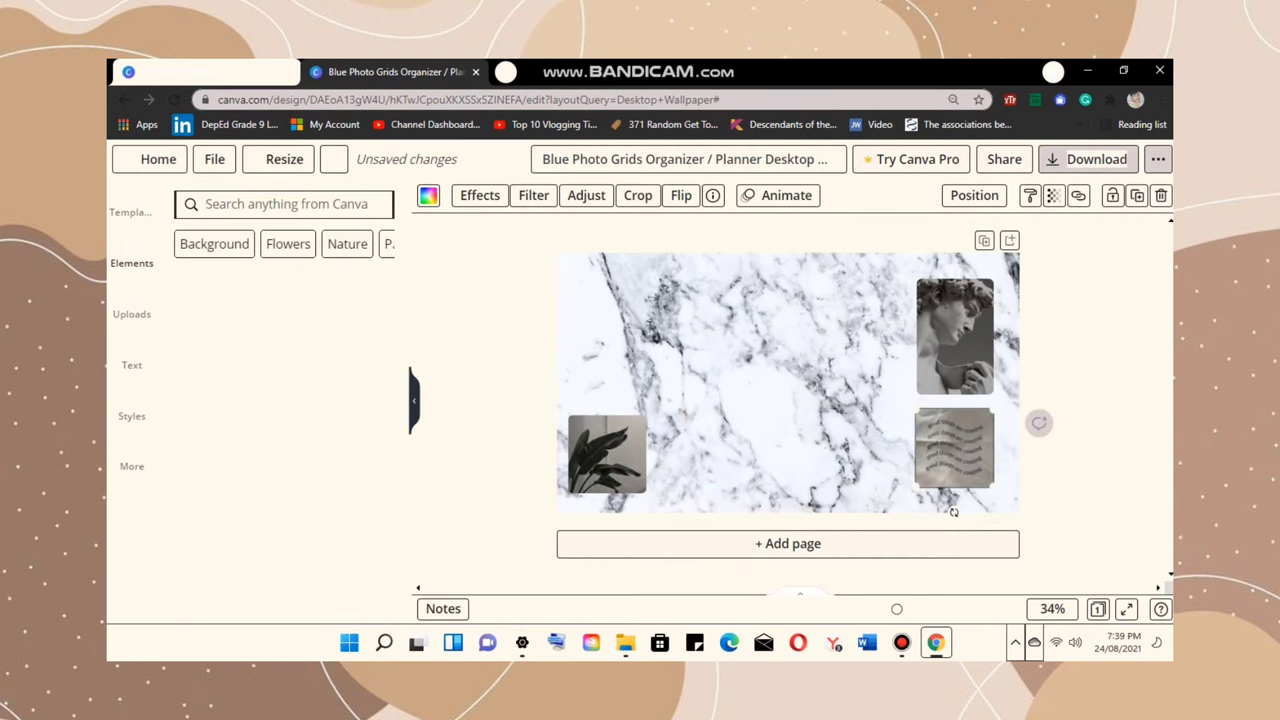
left_click(372, 377)
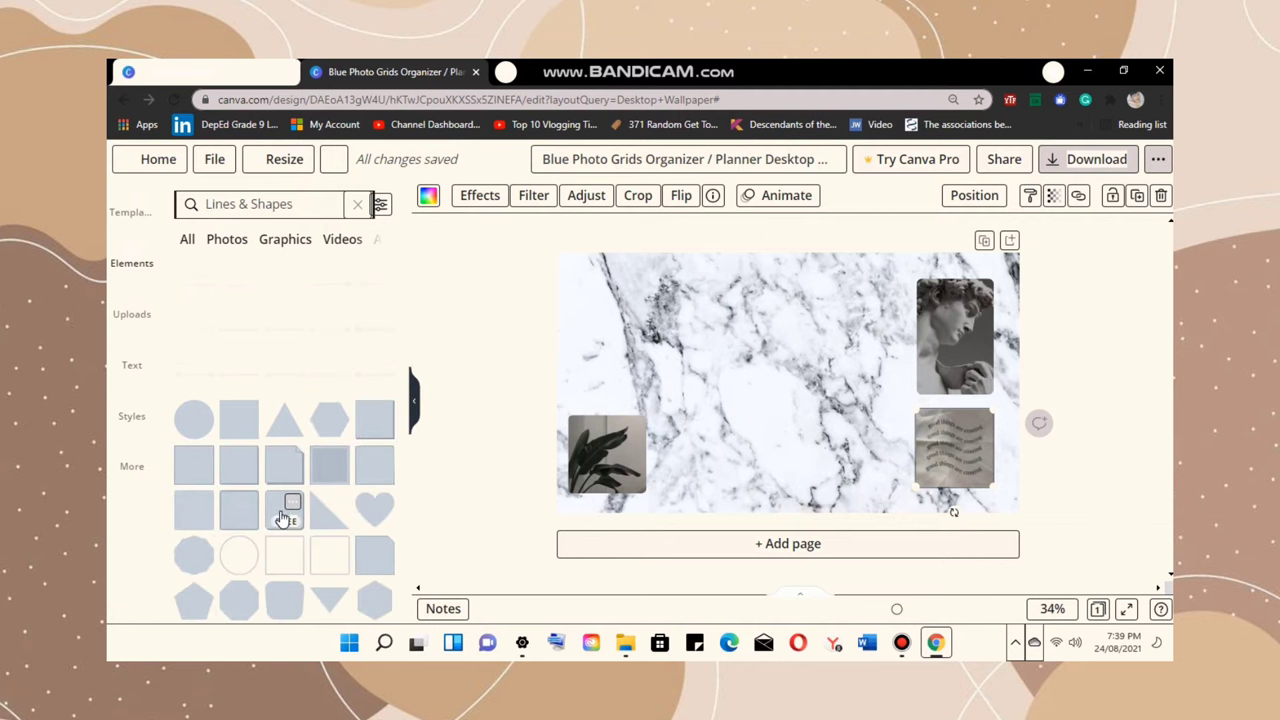
left_click(234, 519)
left_click_drag(716, 383, 665, 390)
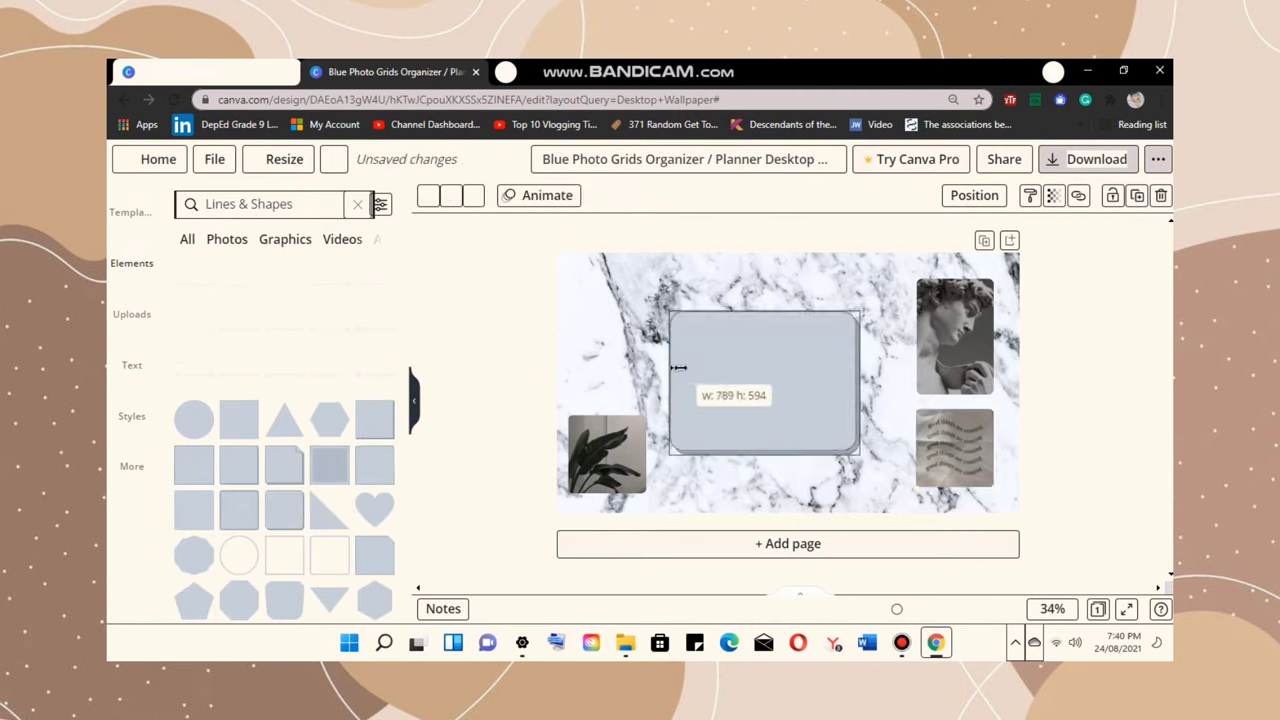
left_click_drag(760, 310, 760, 368)
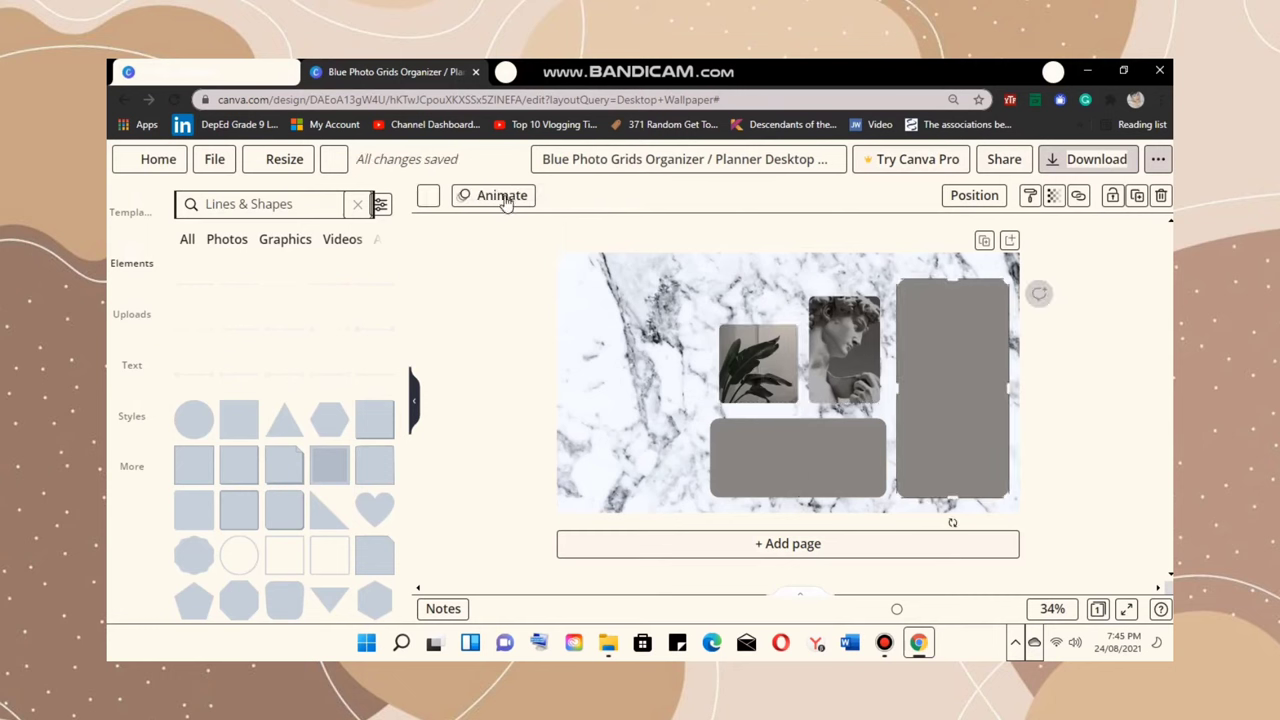
- Move the plant photo and the wide gray box to the page's left side and widen the box
left_click_drag(757, 365, 614, 383)
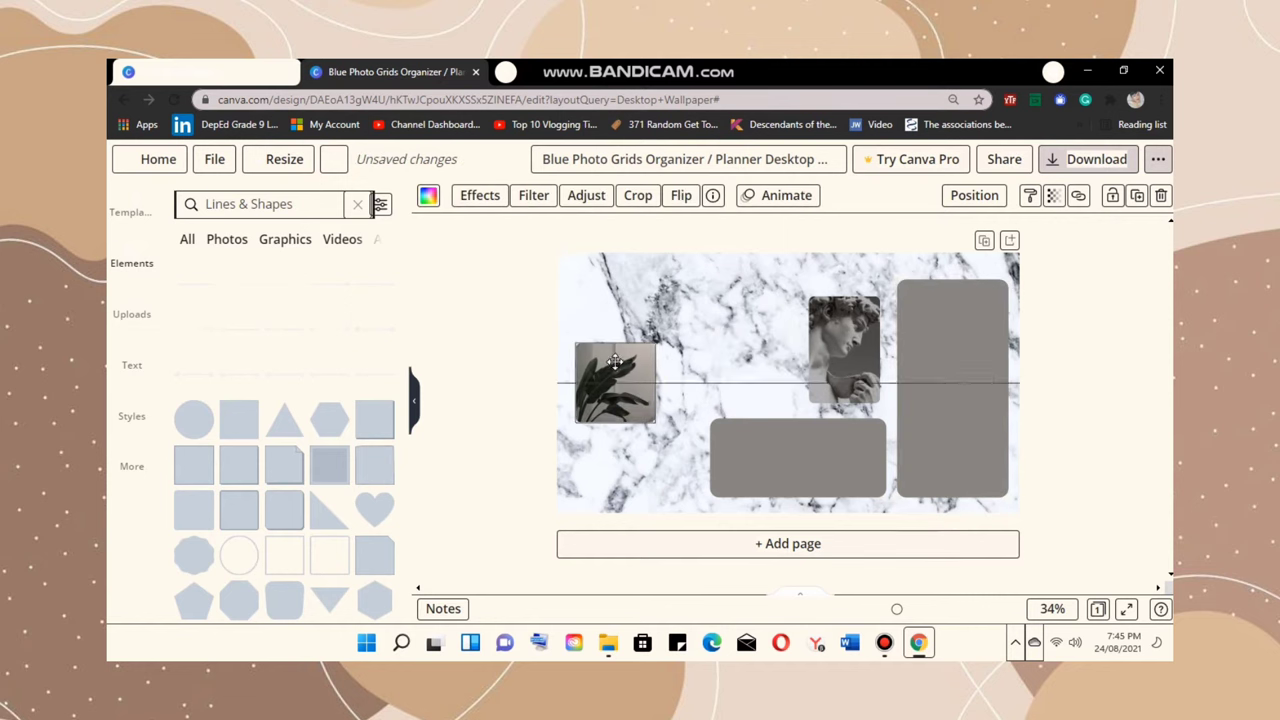
left_click_drag(765, 470, 638, 475)
left_click_drag(759, 463, 795, 463)
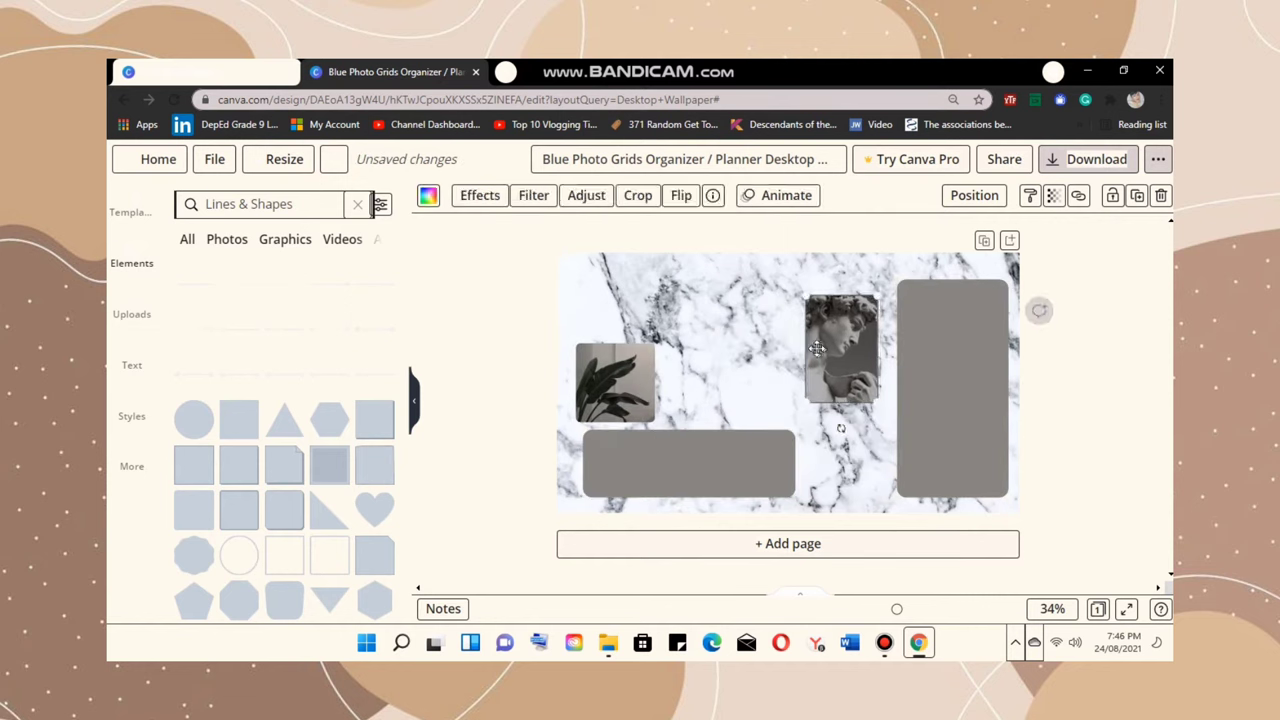
- Shorten the tall gray box beside the wide one, make the wide box slightly taller, and place the statue photo at the lower right
left_click_drag(844, 350, 783, 331)
left_click_drag(945, 389, 855, 396)
left_click_drag(862, 287, 862, 393)
left_click(689, 466)
left_click_drag(689, 497, 689, 507)
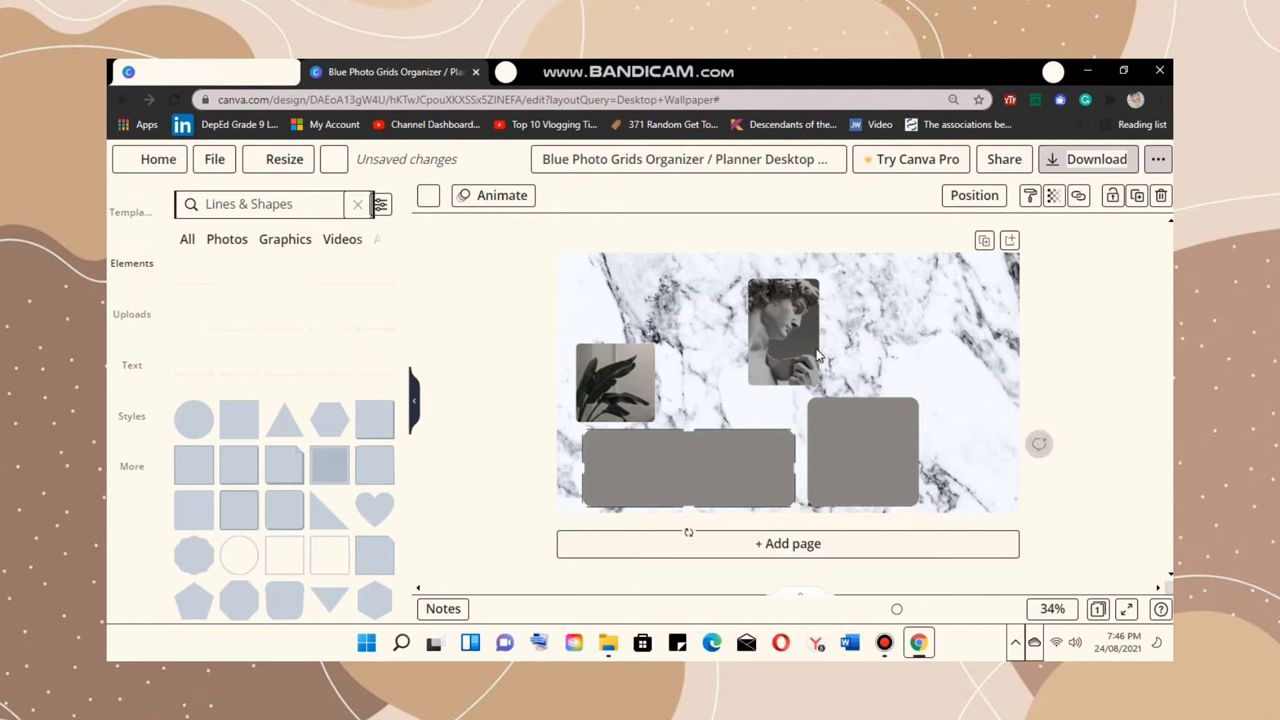
left_click_drag(796, 346, 976, 464)
- Duplicate the wide gray box, fit the taller copy into the page's upper-right area, and shift the plant photo slightly right
left_click(882, 454)
left_click(739, 482)
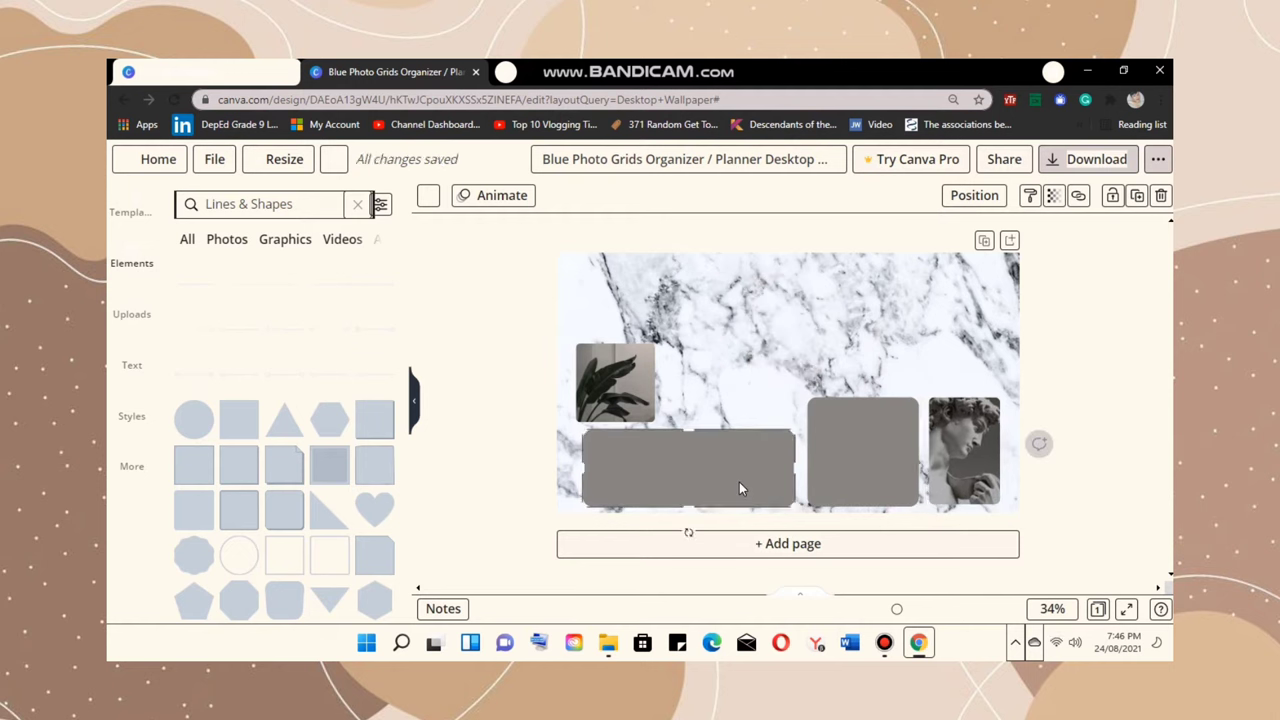
key("ctrl+d")
left_click_drag(719, 470, 911, 339)
mouse_move(783, 345)
left_mouse_down()
mouse_move(797, 345)
mouse_move(776, 343)
left_mouse_up()
left_click_drag(876, 308, 876, 278)
mouse_move(608, 384)
left_mouse_down()
mouse_move(712, 388)
mouse_move(640, 366)
mouse_move(625, 384)
left_mouse_up()
left_click(822, 337)
mouse_move(779, 334)
left_mouse_down()
mouse_move(808, 337)
mouse_move(765, 338)
left_mouse_up()
- Duplicate the upper-right gray box and reshape the copy into a tall box between the plant photo and the original
key("ctrl+d")
left_click_drag(871, 331, 788, 331)
left_click_drag(737, 383, 739, 424)
left_click_drag(724, 332, 733, 332)
left_click_drag(866, 320, 880, 320)
- Fine-tune the positions and widths of the gray boxes, plant photo and statue photo to even out the grid
left_click(643, 354)
left_click_drag(626, 384, 625, 379)
left_click(678, 475)
left_click_drag(795, 467, 817, 452)
left_click(840, 365)
left_click(837, 440)
left_click_drag(960, 456, 968, 456)
left_click_drag(888, 454, 900, 454)
left_click_drag(770, 361, 783, 361)
left_click(769, 462)
left_click_drag(797, 467, 810, 467)
- Replace the Lines & Shapes search with a search for "date" elements
left_click(293, 204)
left_click(357, 204)
type("date")
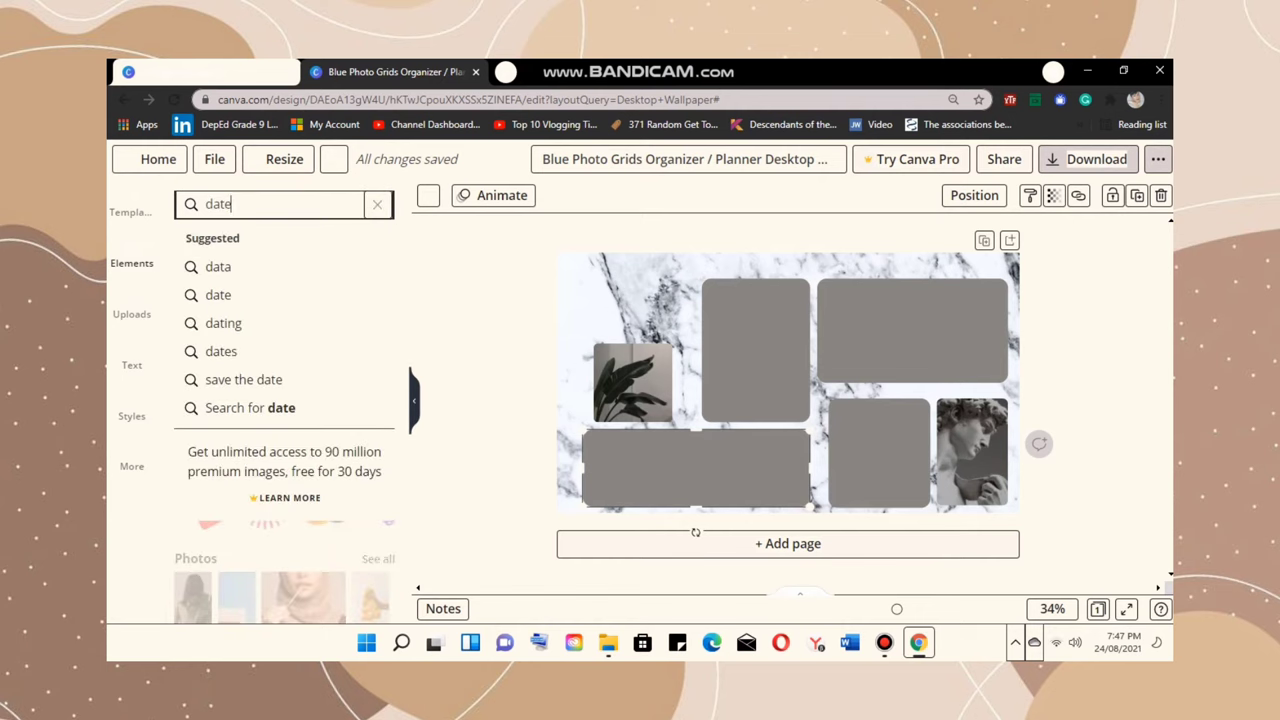
left_click(225, 294)
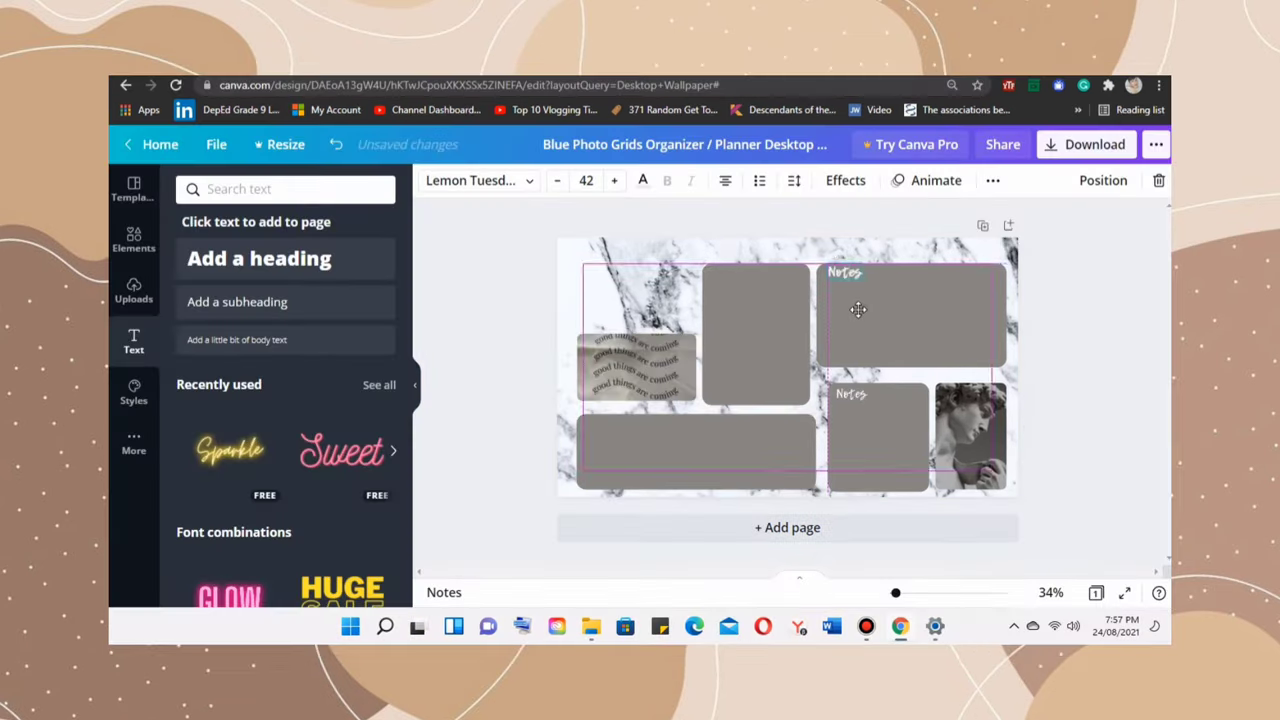
- Change the copied Notes label in the upper-right gray box to "School"
type("al")
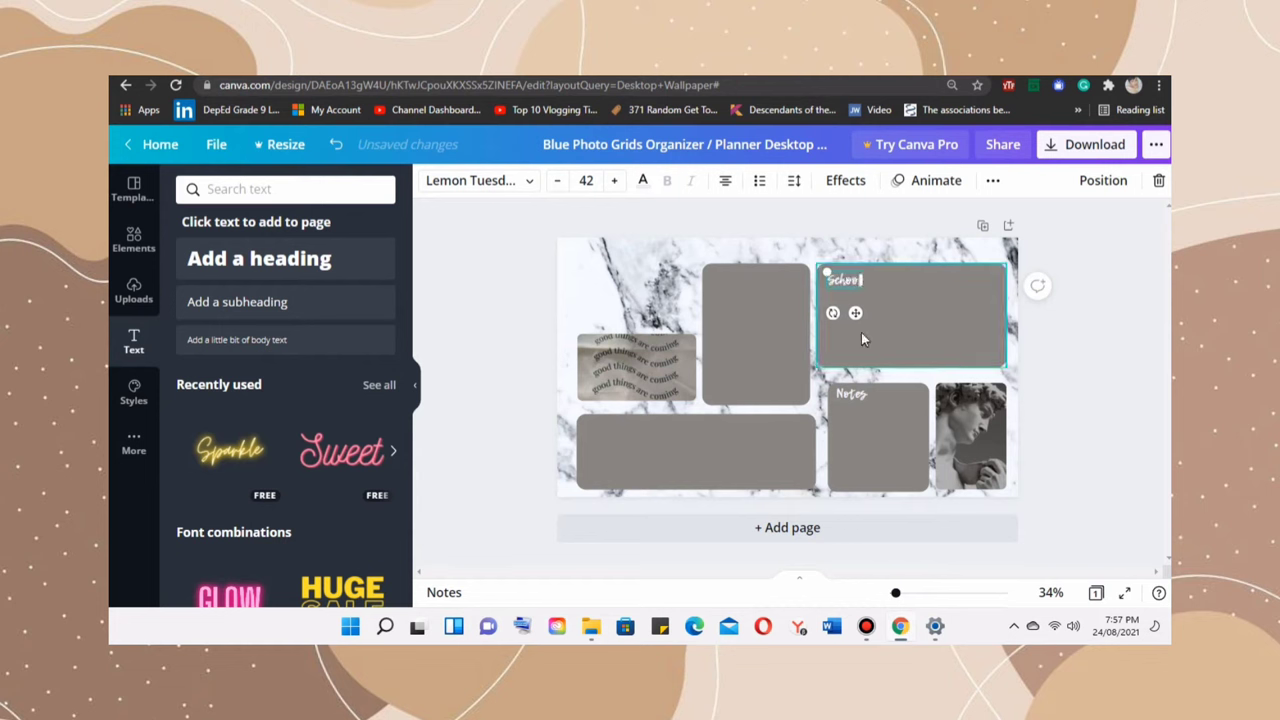
- Duplicate the School label, change the copy's text to "Miscellaneous" and place it in the wide lower gray box
left_click_drag(855, 315, 856, 320)
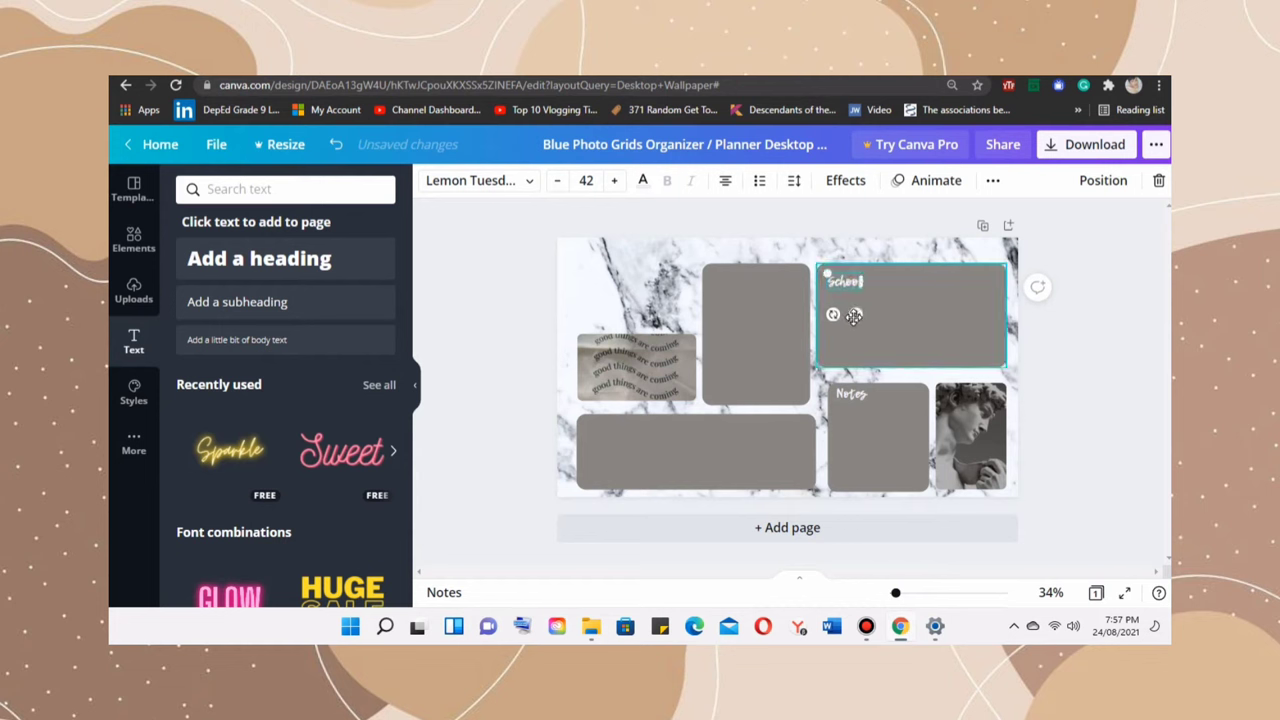
left_click(994, 183)
left_click(985, 218)
left_click_drag(860, 325, 860, 325)
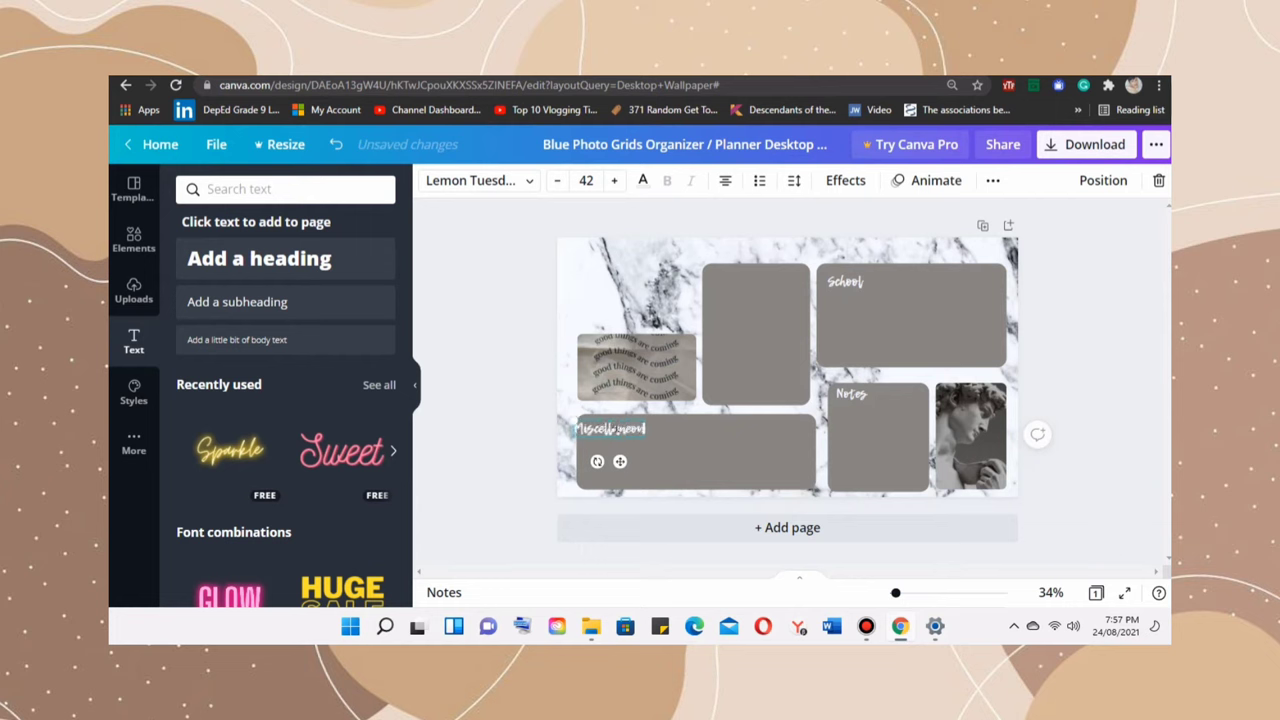
left_click_drag(620, 461, 629, 454)
- Duplicate the School label, move the copy into the tall gray box and change its text to "Youtube"
left_click(862, 401)
left_click(845, 282)
left_click_drag(858, 318, 733, 320)
left_click(993, 181)
left_click(985, 218)
type("youtub")
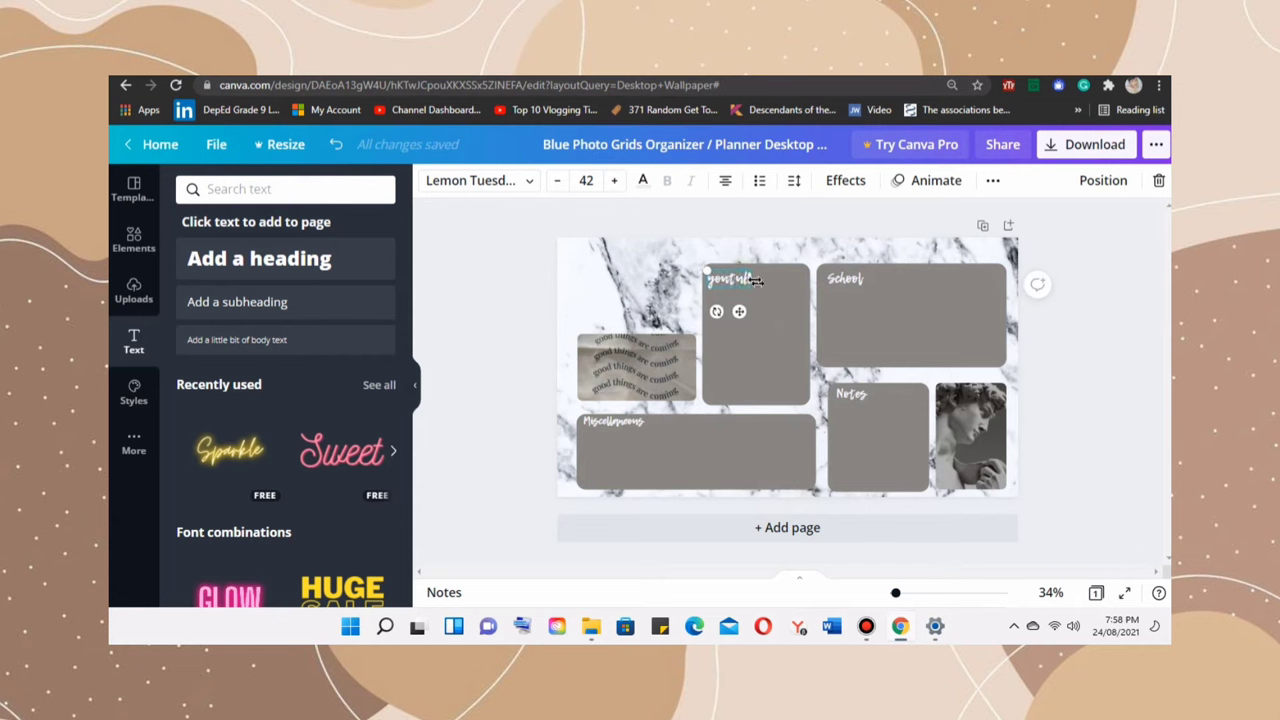
type("e")
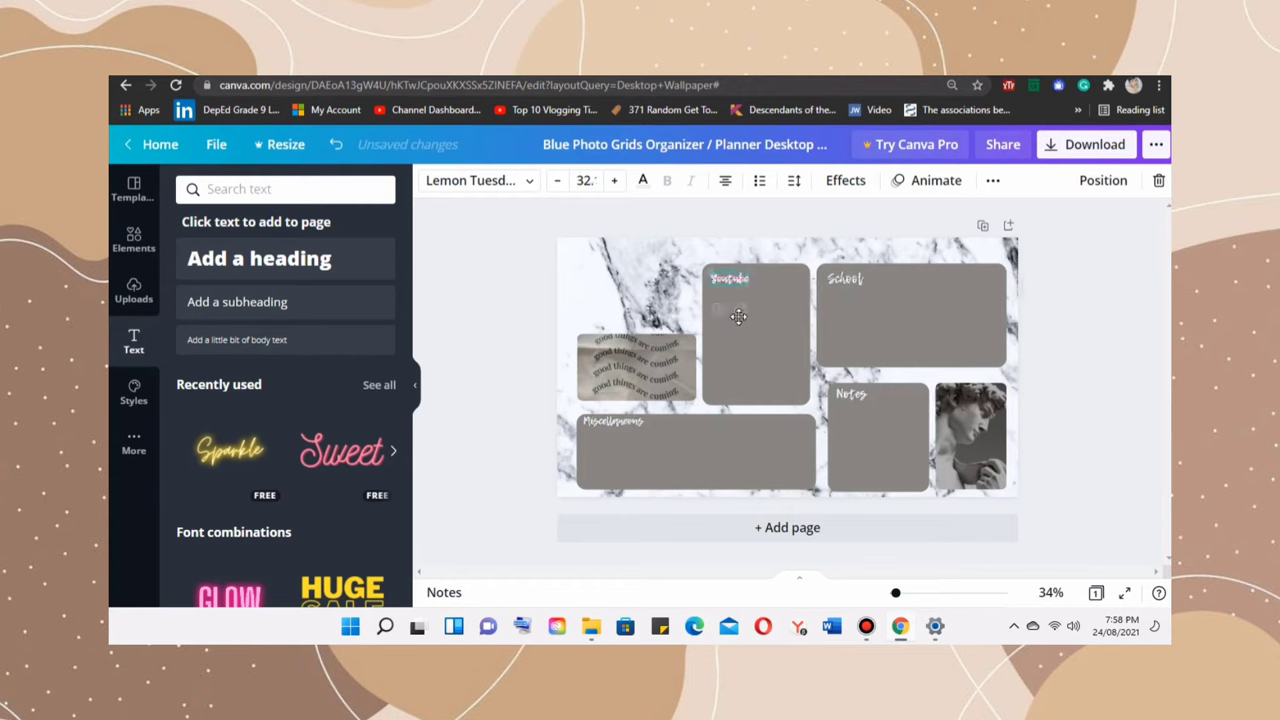
- Nudge the Miscellaneous label slightly to the right within its gray box
left_click(636, 392)
left_click(1049, 466)
left_click_drag(630, 423, 635, 423)
left_click(1097, 391)
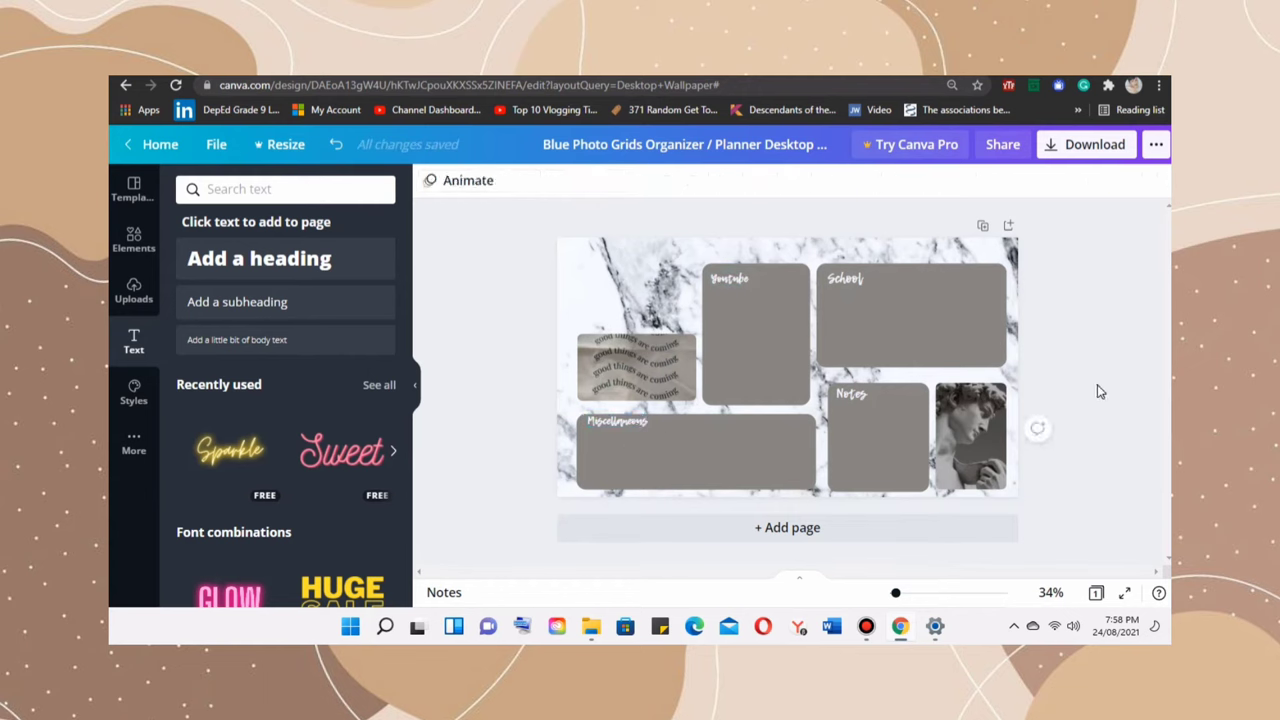
- Recolor the Notes box dark gray and the tall Youtube box near-black
left_click(880, 450)
left_click(429, 180)
left_click(229, 540)
left_click(720, 371)
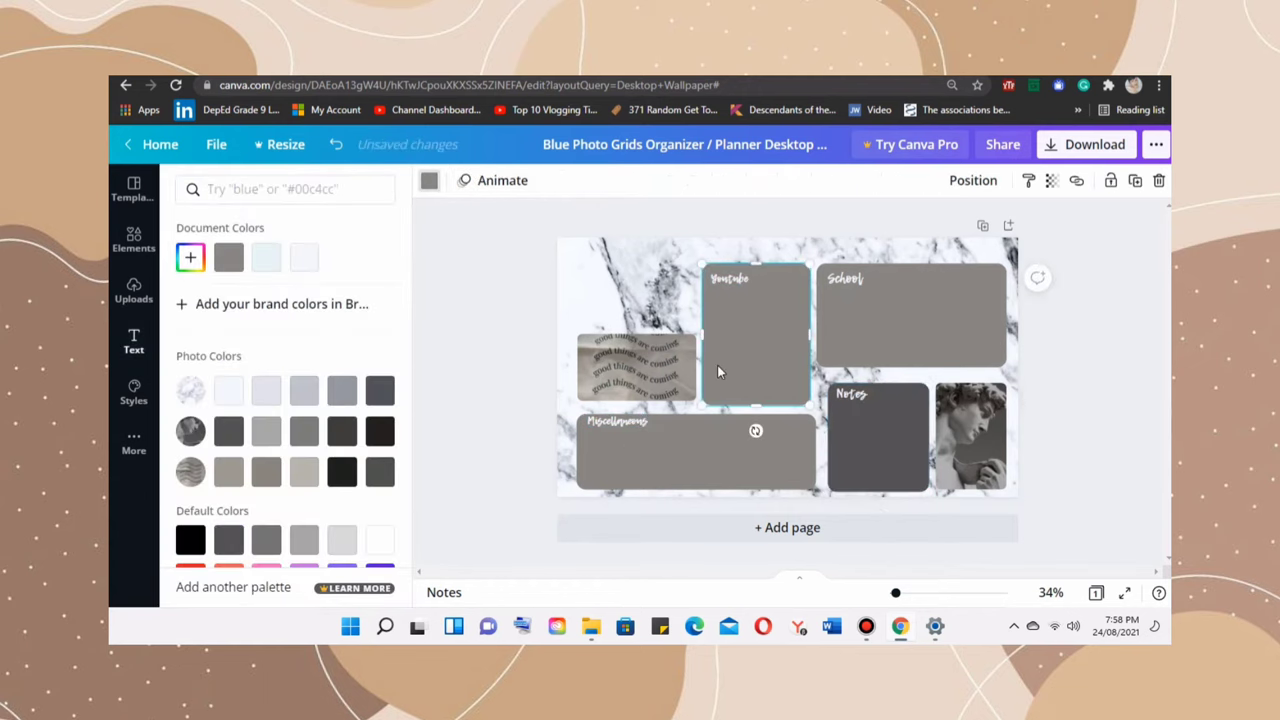
left_click(373, 470)
left_click(1090, 401)
- Download the wallpaper design as a PNG and dismiss the sharing dialog
left_click(1080, 148)
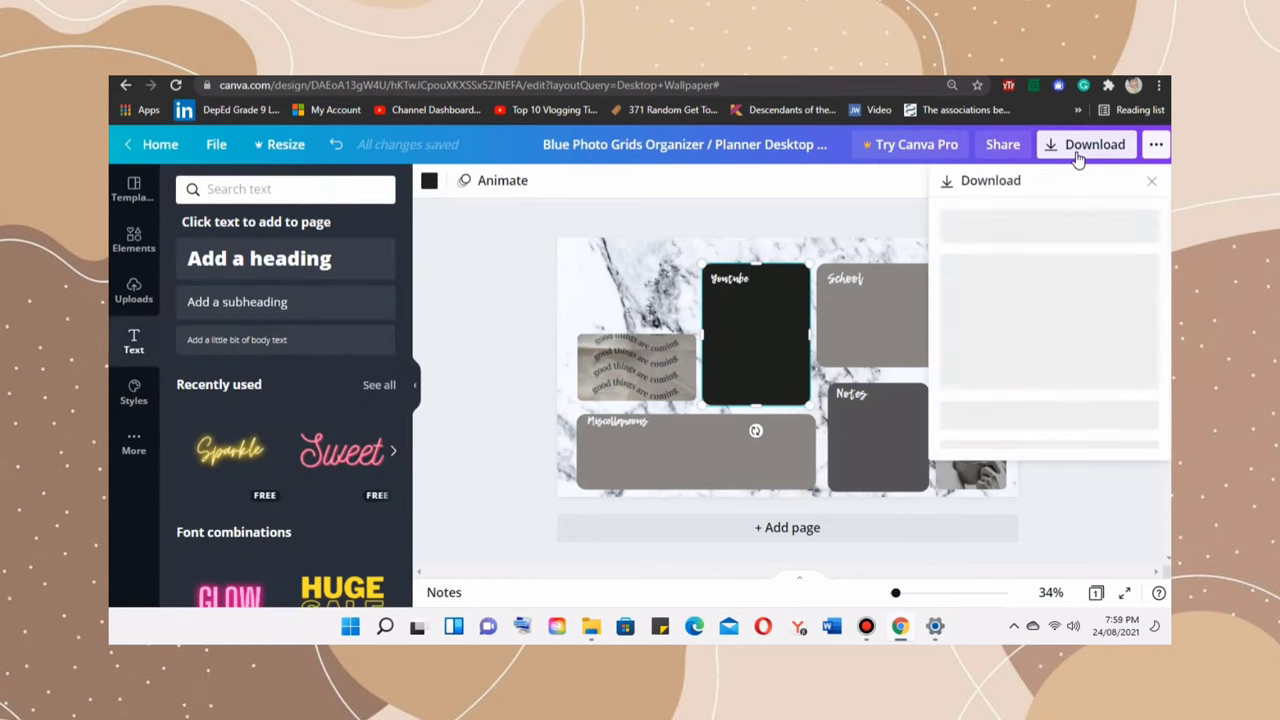
left_click(1090, 430)
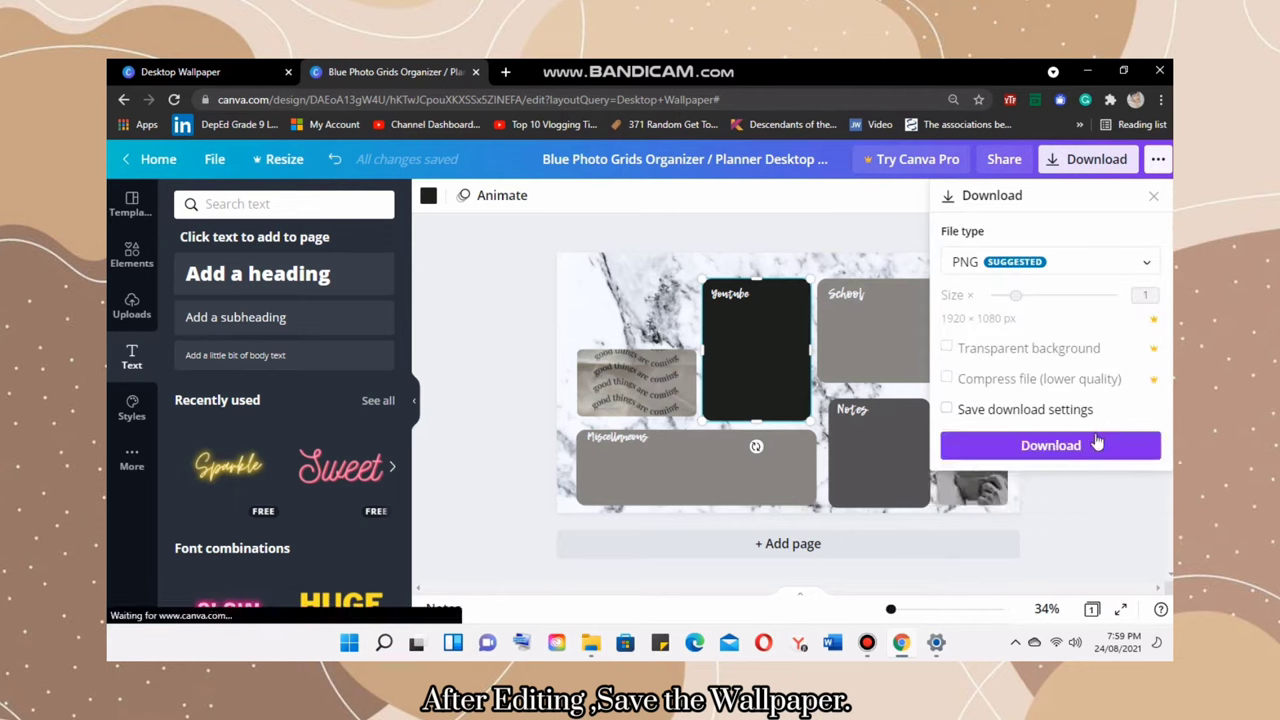
left_click(1092, 449)
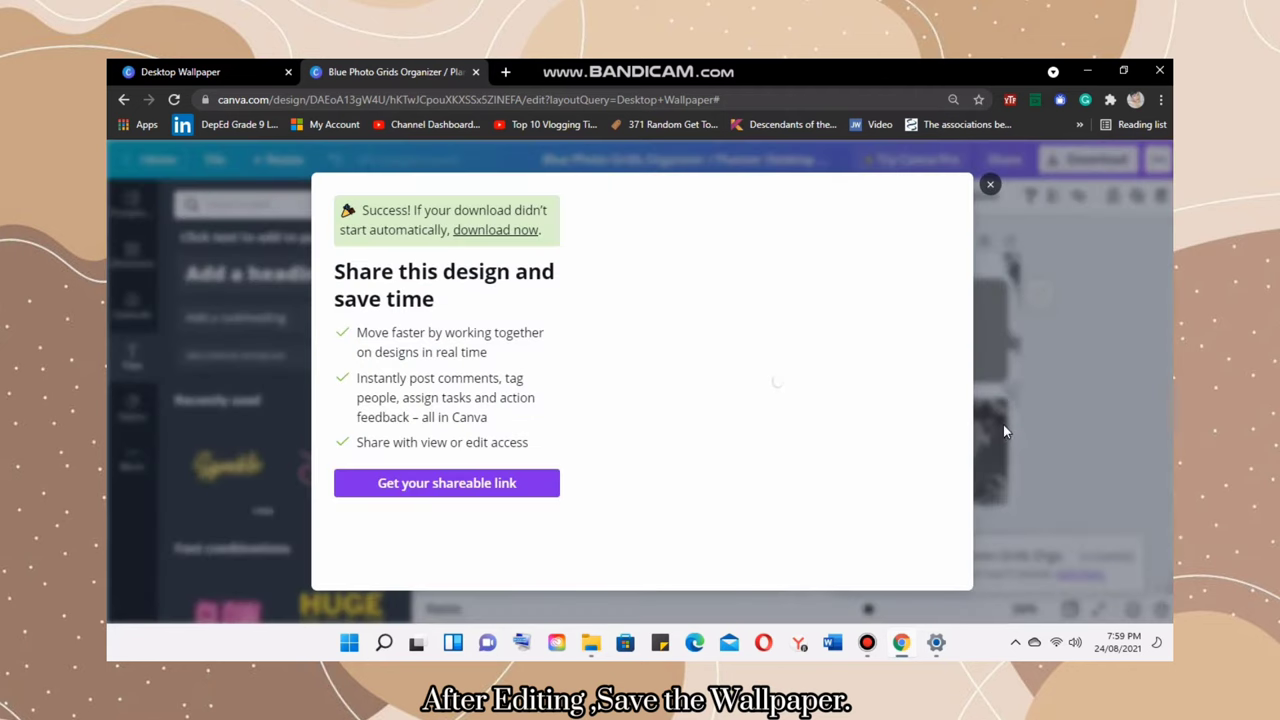
left_click(991, 185)
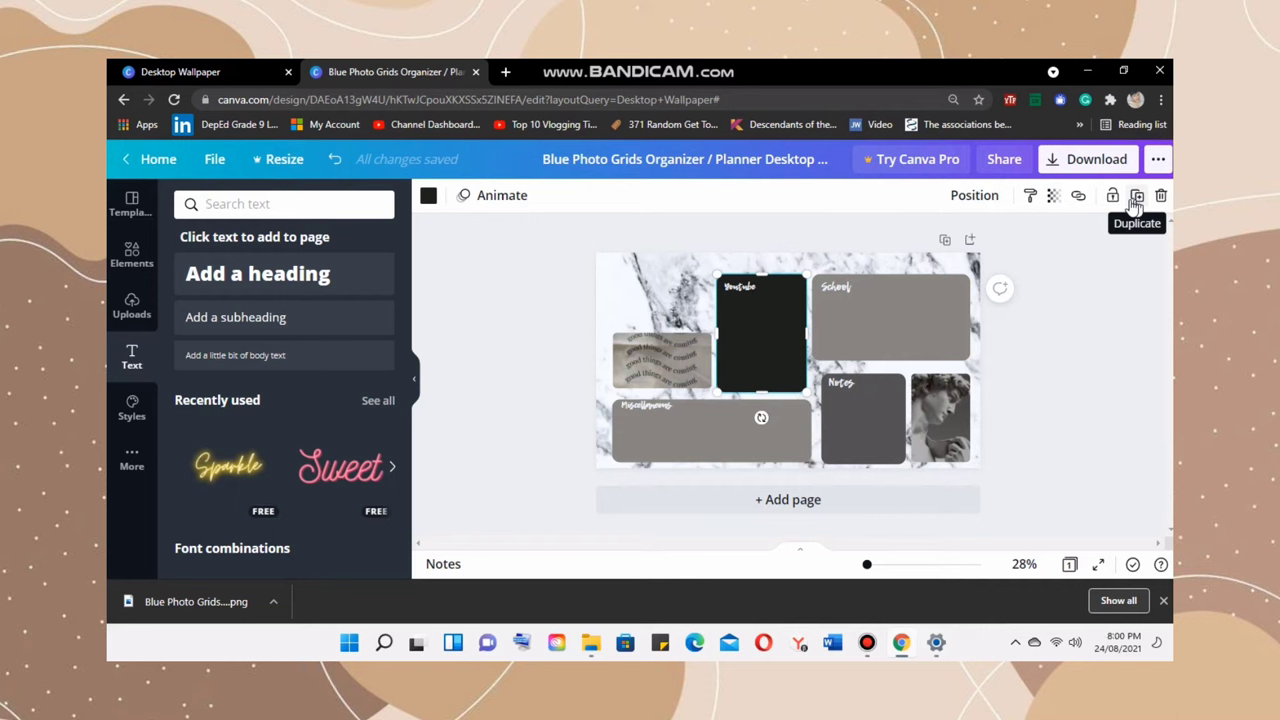
- Minimize the browser and move the desktop clock skin higher, just below the first row of icons
left_click(1113, 393)
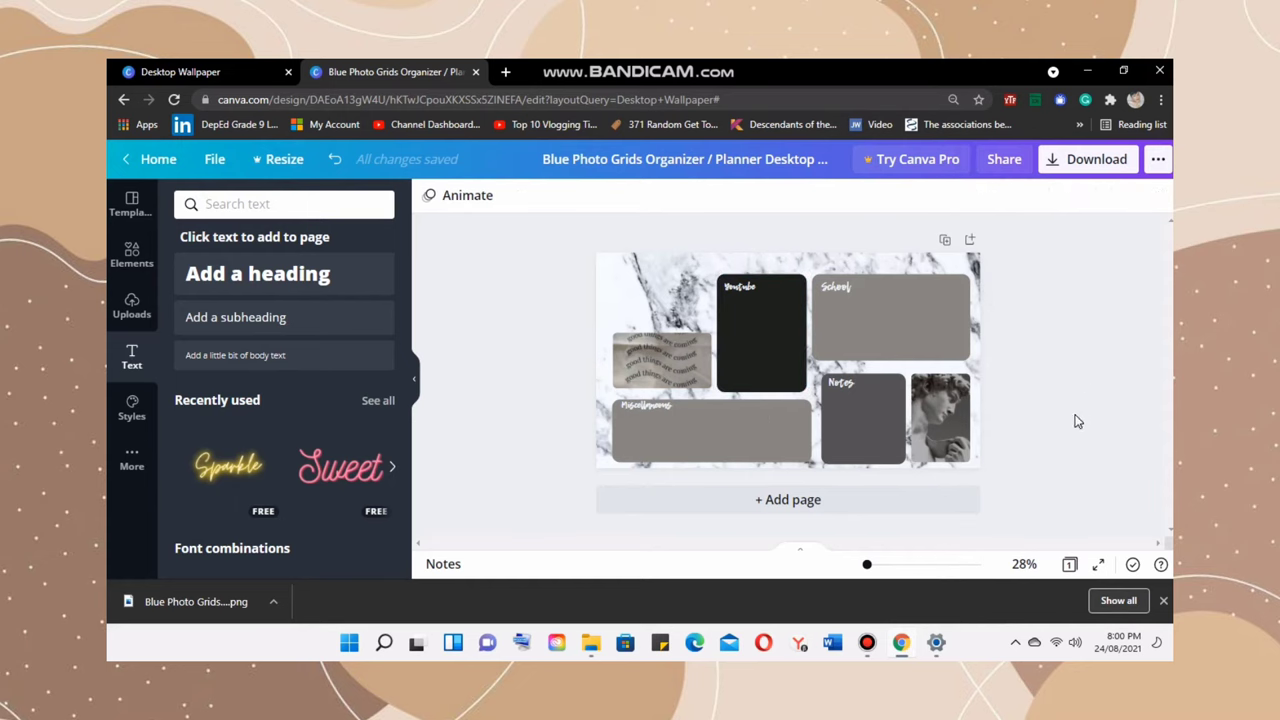
left_click(1088, 73)
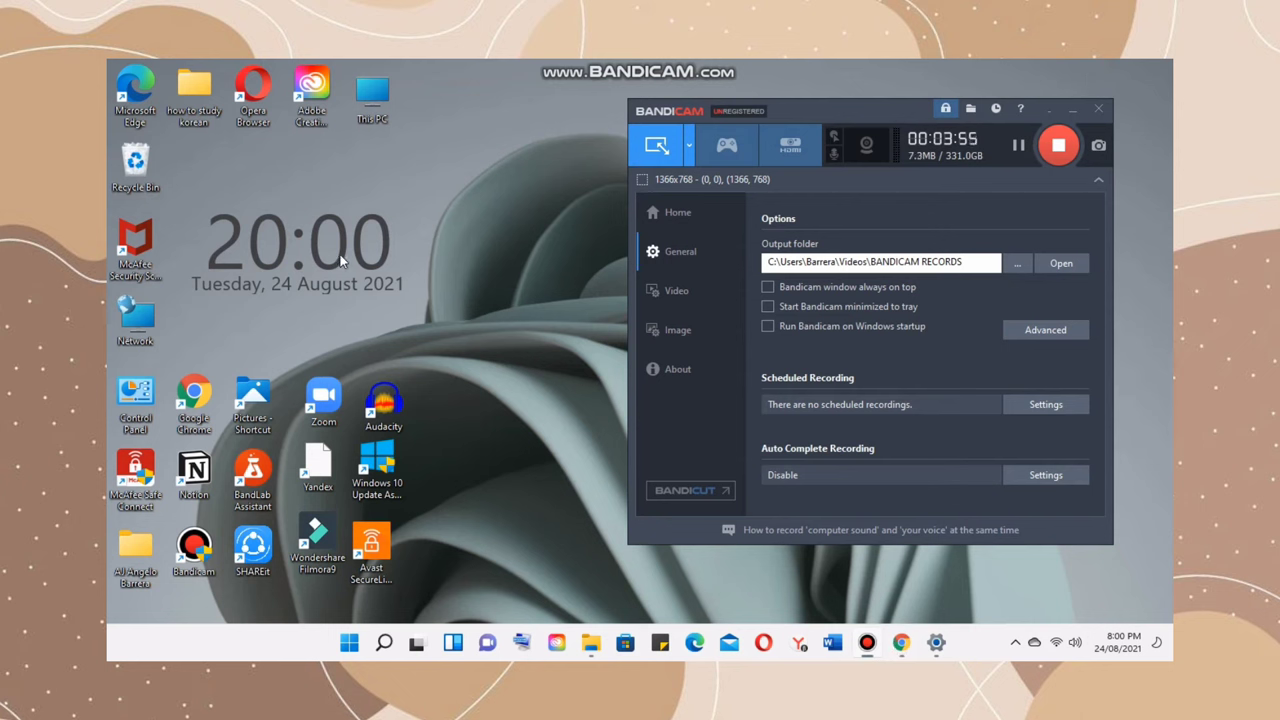
left_click_drag(342, 249, 330, 188)
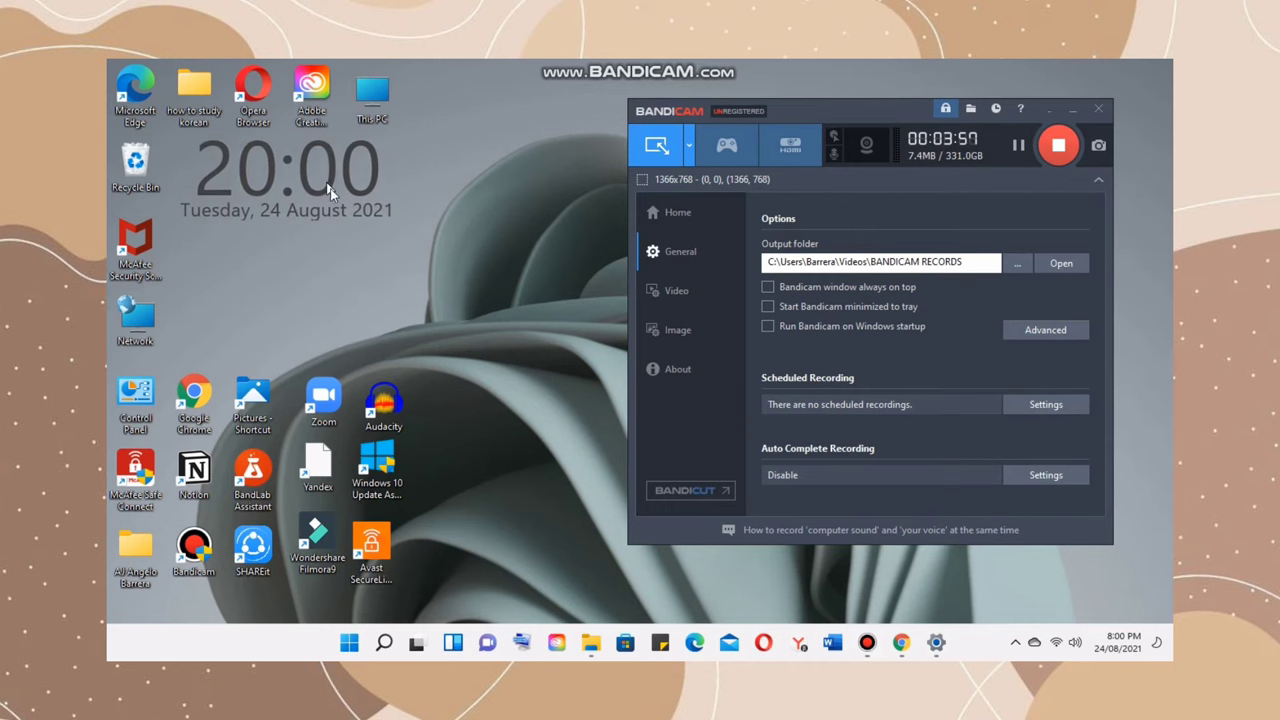
- Switch to Windows Settings and set the desktop background type to Picture under Personalization
left_click(935, 645)
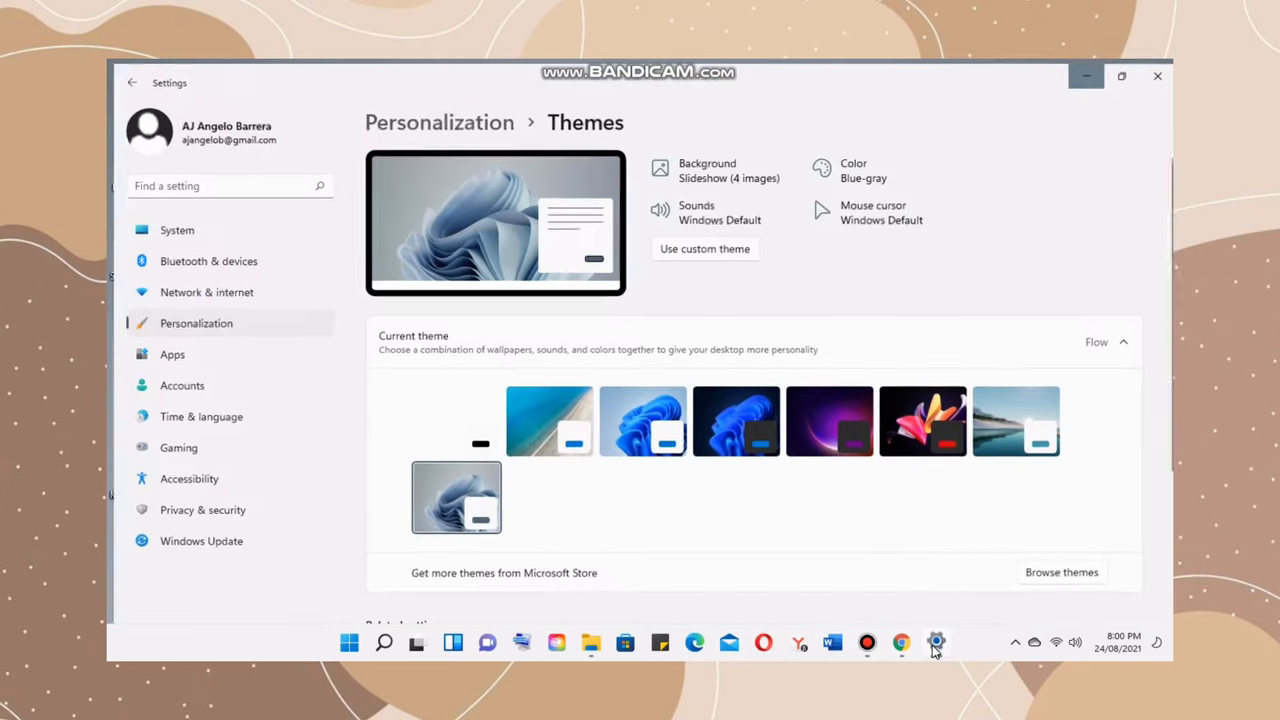
left_click(208, 330)
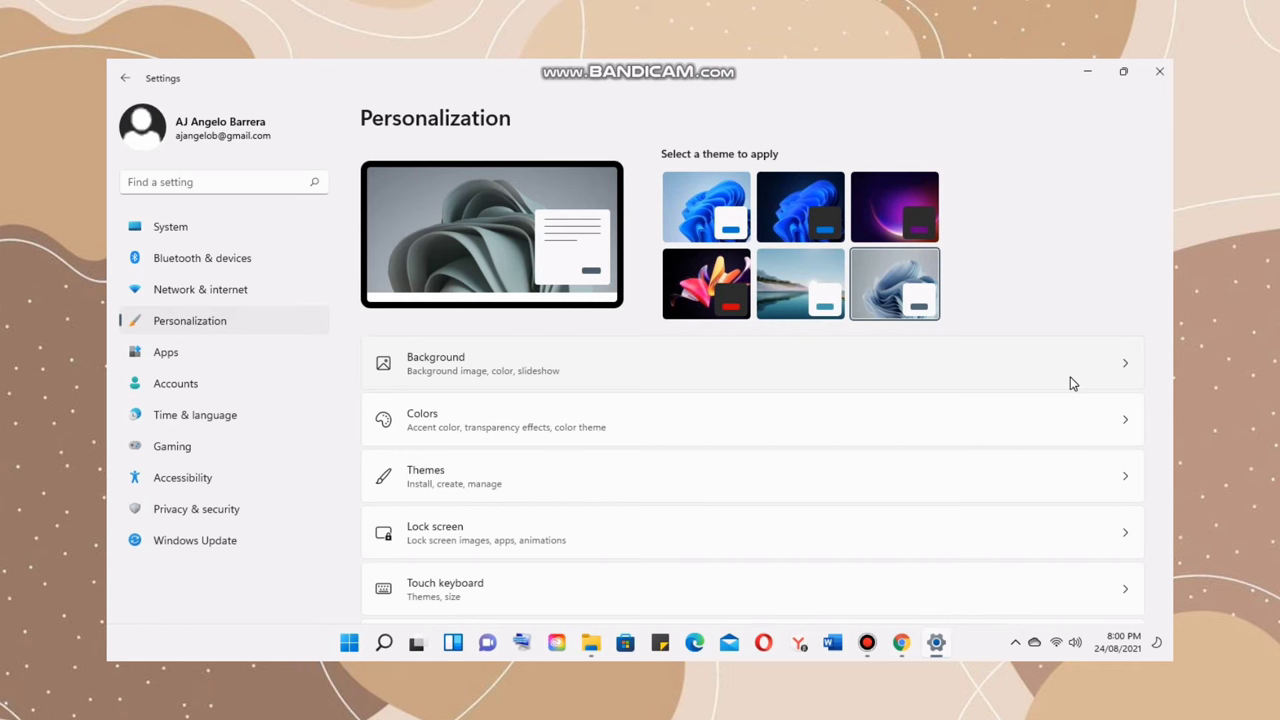
left_click(1004, 379)
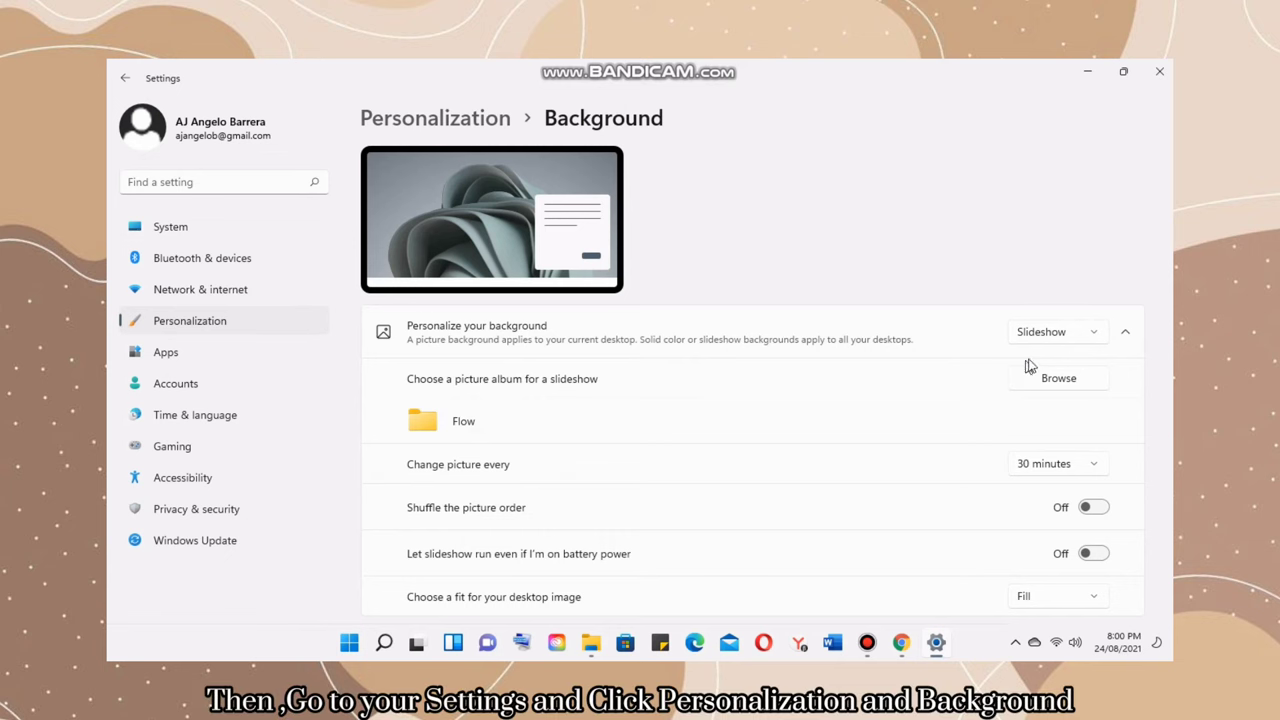
left_click(1045, 340)
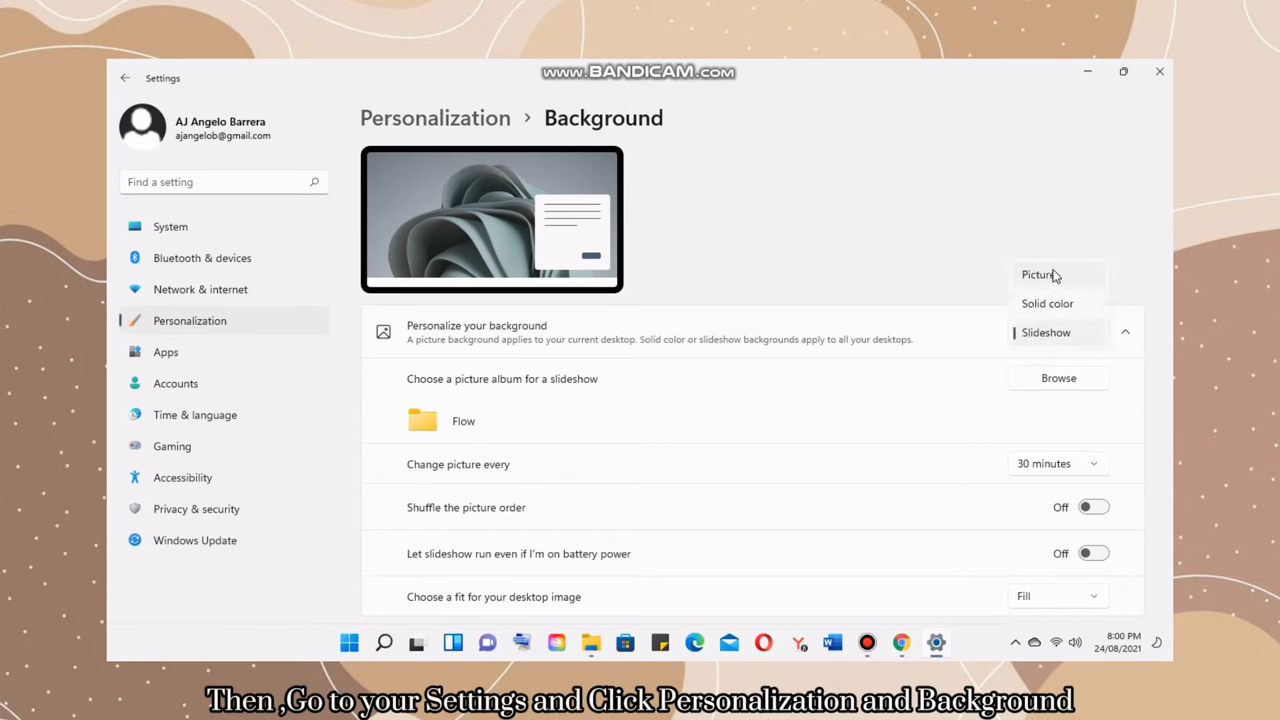
left_click(1054, 275)
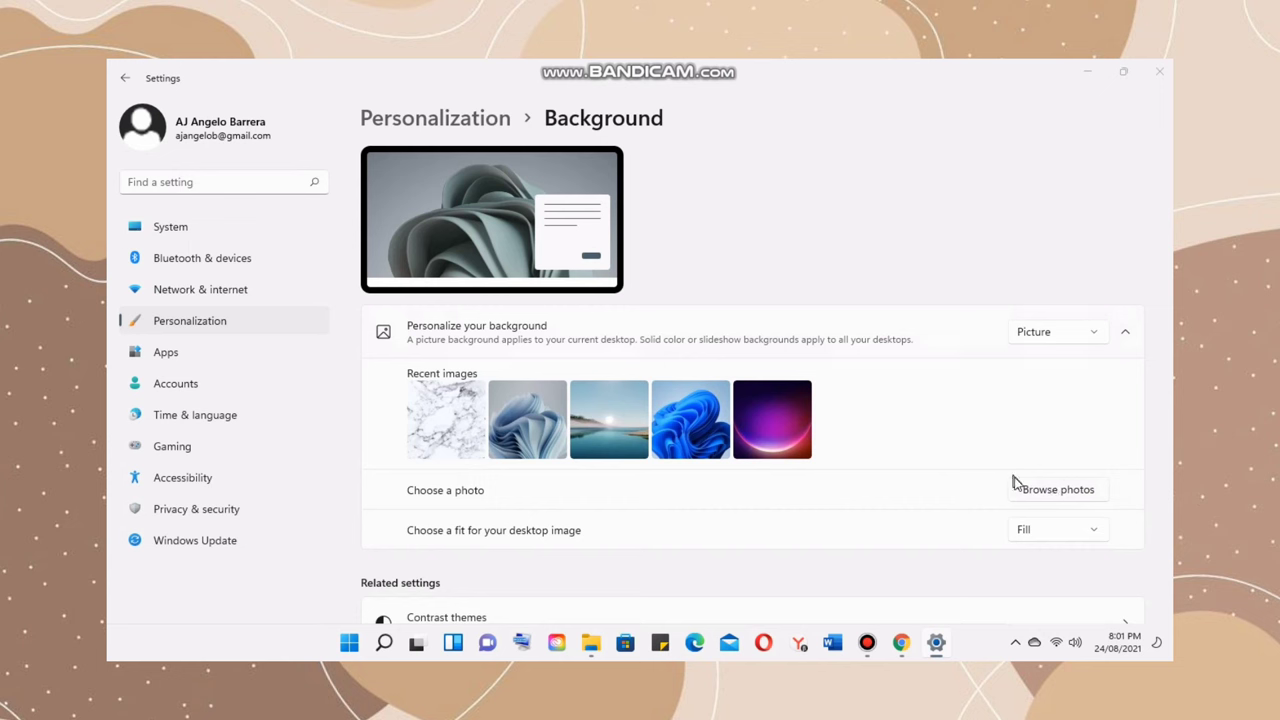
- Choose "Blue Photo Grids Organizer Planner Desktop Wallpaper" from Downloads as the desktop background picture
left_click(1030, 489)
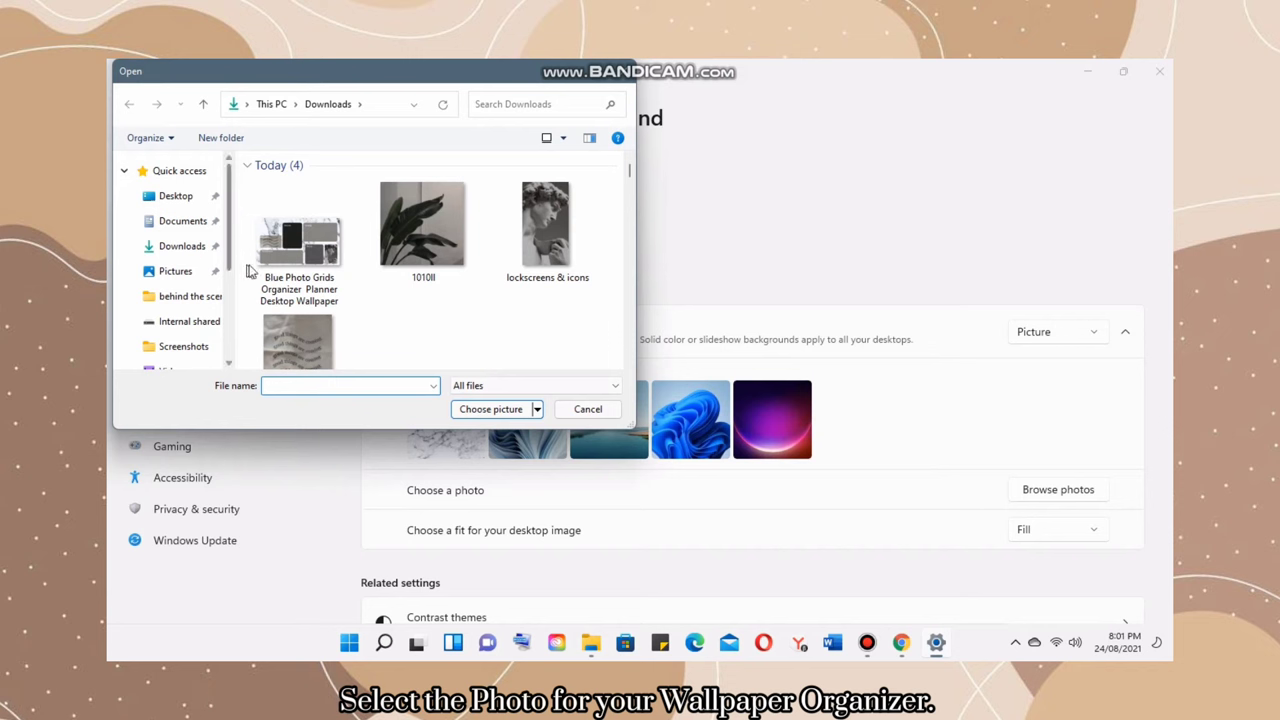
left_click(299, 245)
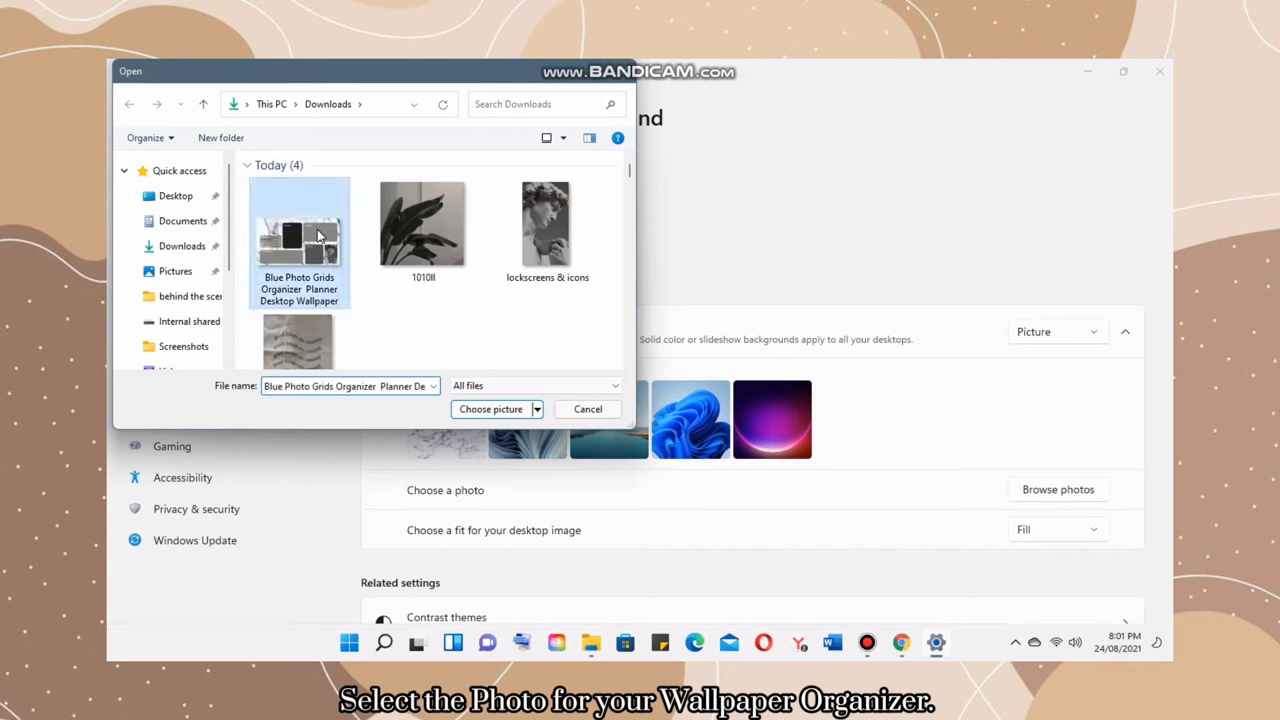
left_click(500, 409)
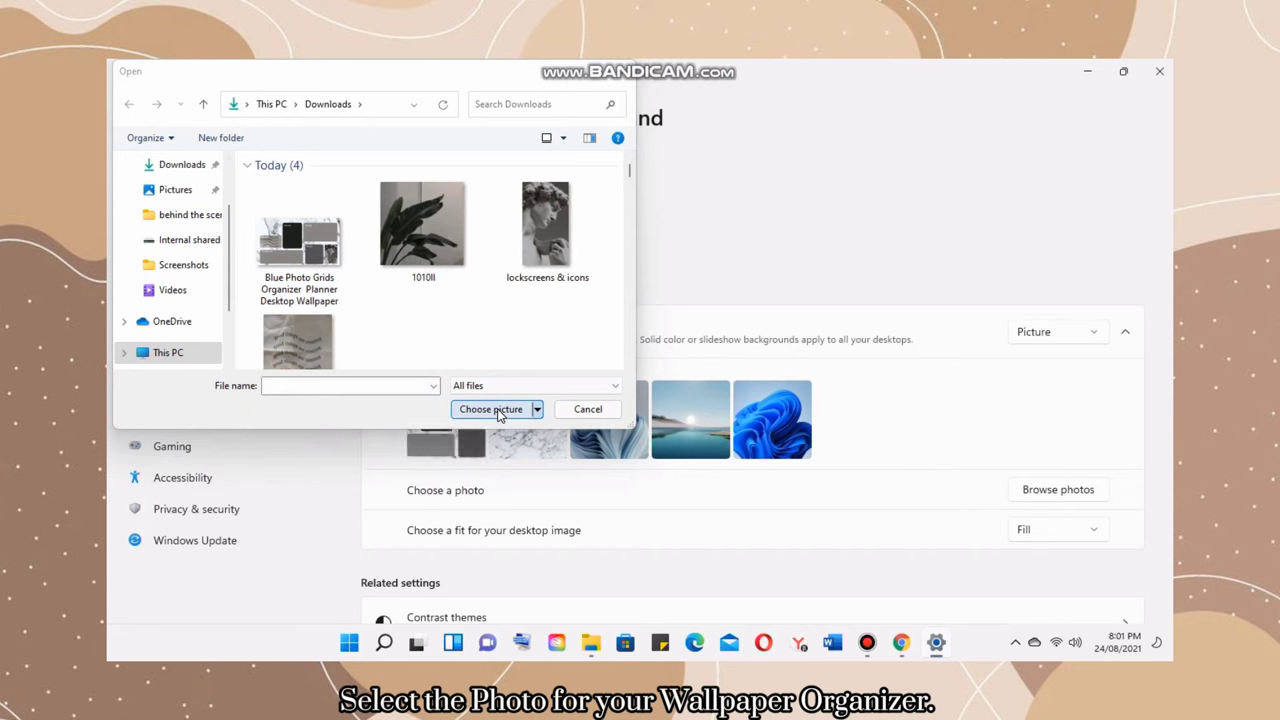
left_click(480, 414)
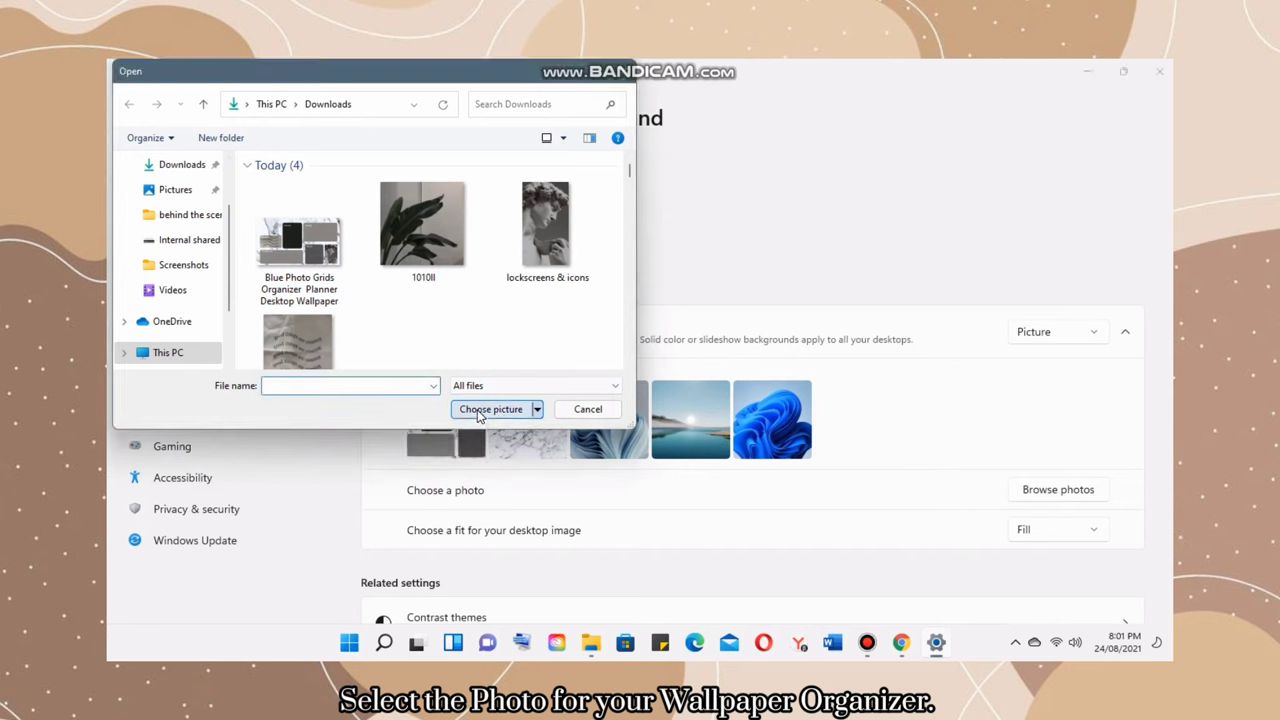
left_click(300, 245)
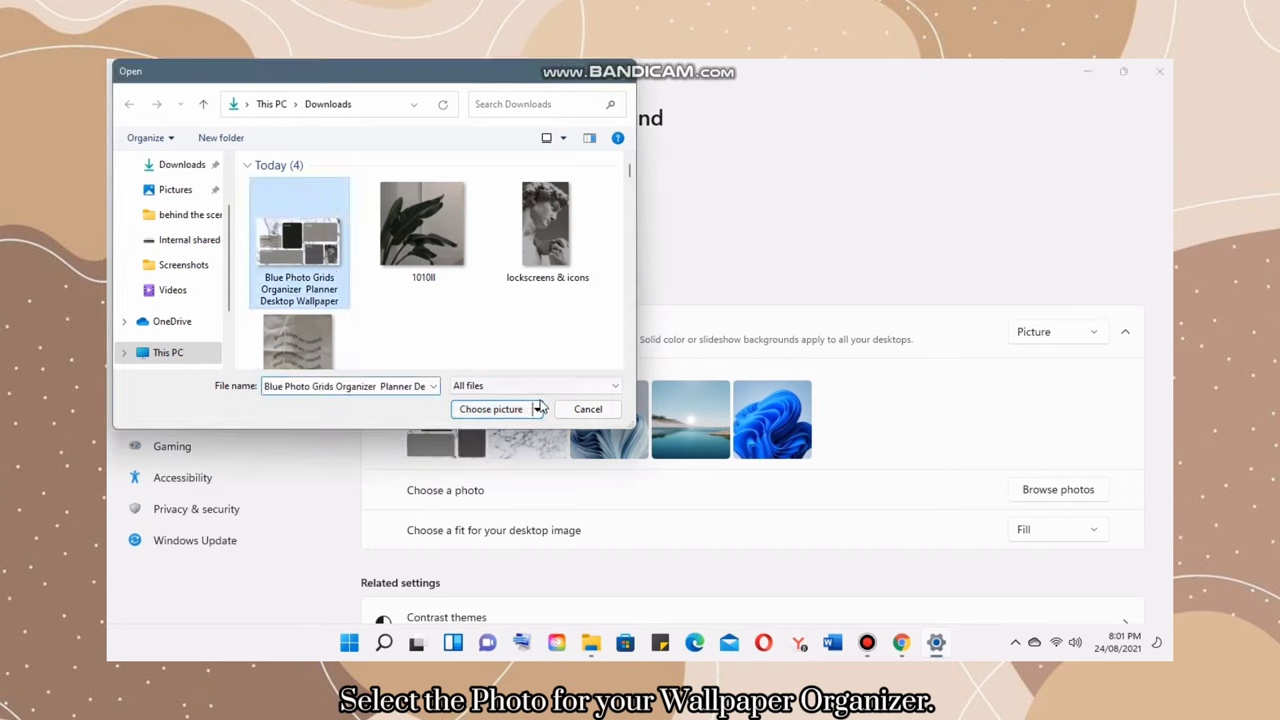
left_click(495, 410)
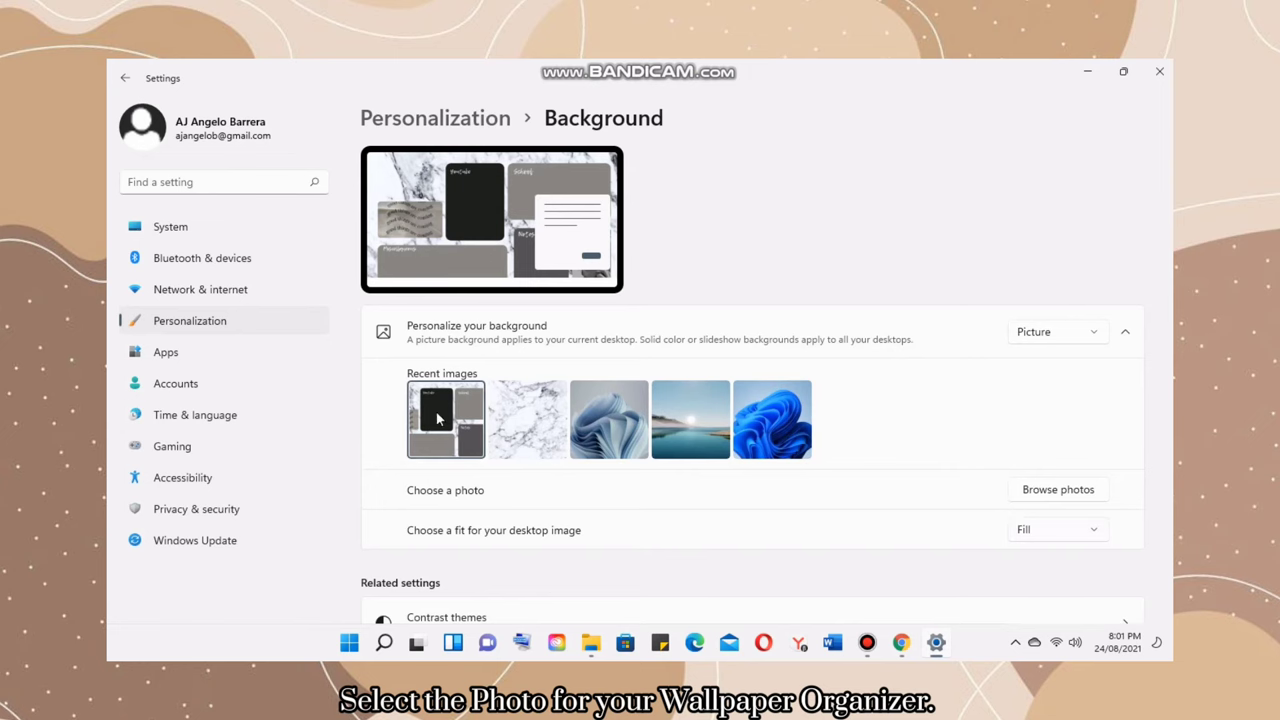
- Minimize the open windows and move the This PC, Avast SecureLine and Windows 10 Update Assistant icons into the Miscellaneous box
left_click(1088, 74)
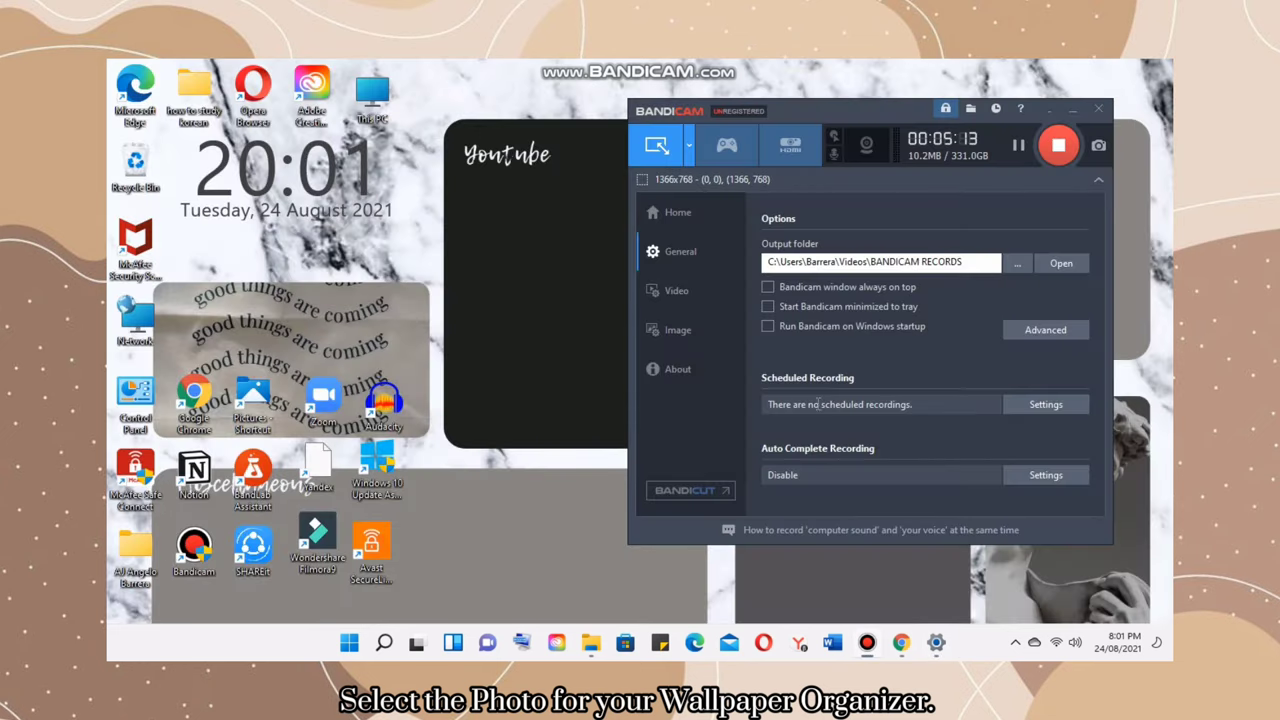
left_click(1070, 110)
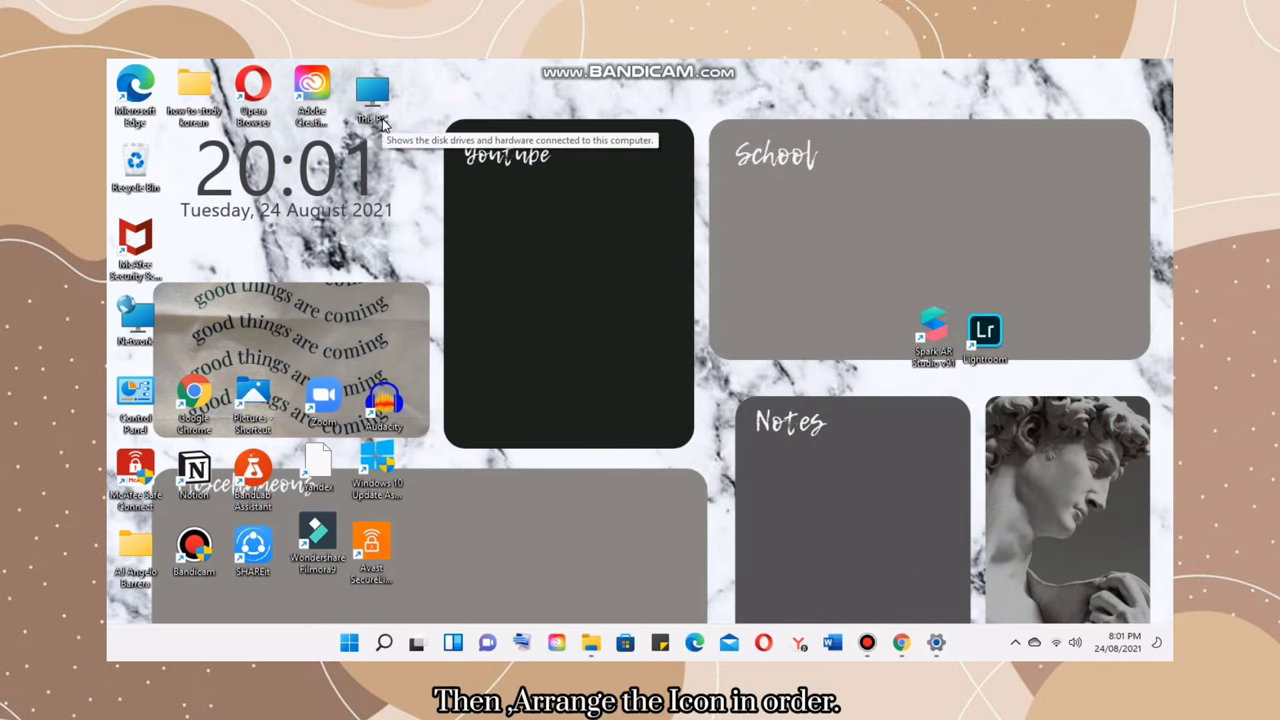
left_click_drag(372, 100, 652, 535)
left_click_drag(371, 545, 590, 518)
left_click_drag(386, 470, 540, 510)
- Check the desktop's view options for auto arrange icons and align icons to grid
left_click(657, 317)
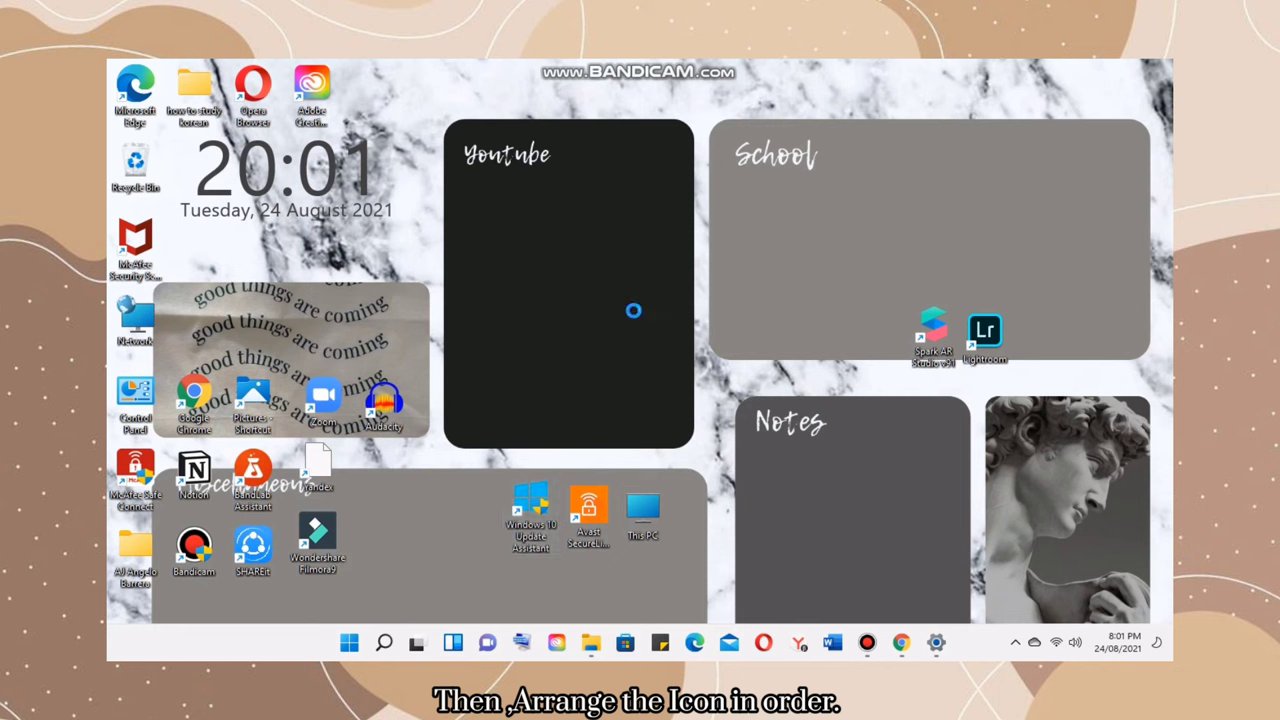
right_click(618, 258)
left_click(641, 262)
right_click(641, 262)
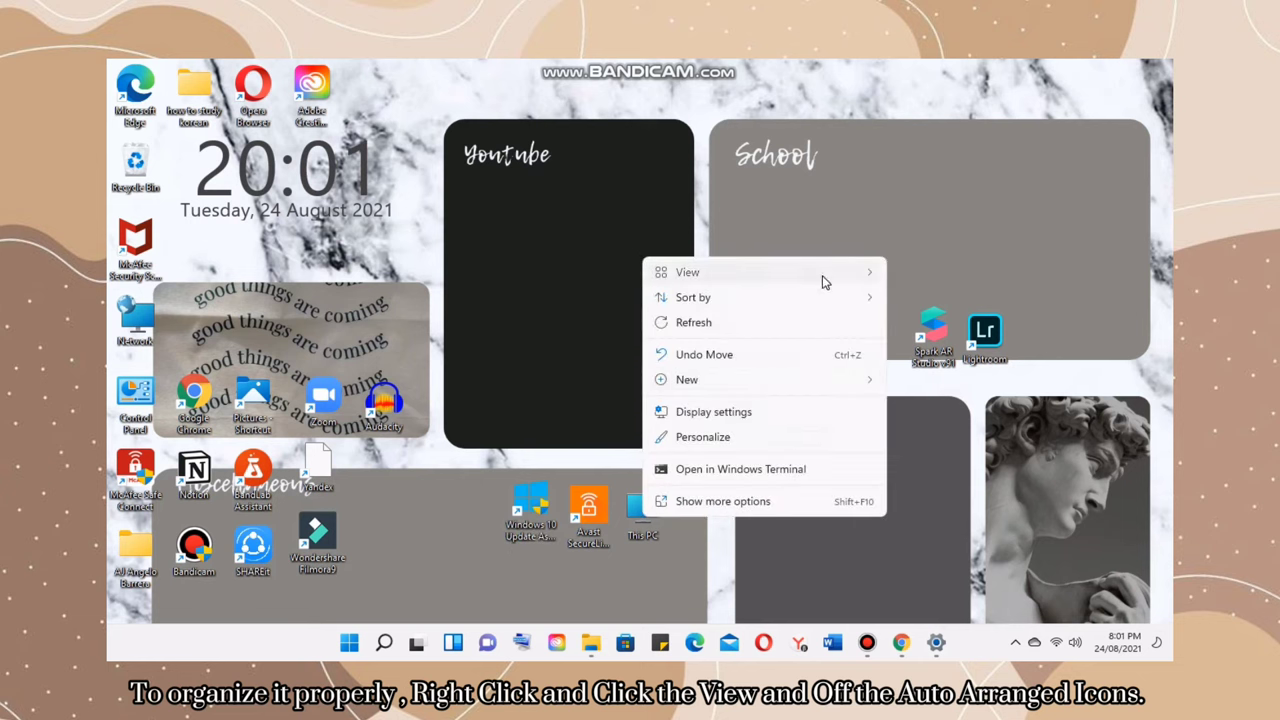
mouse_move(866, 274)
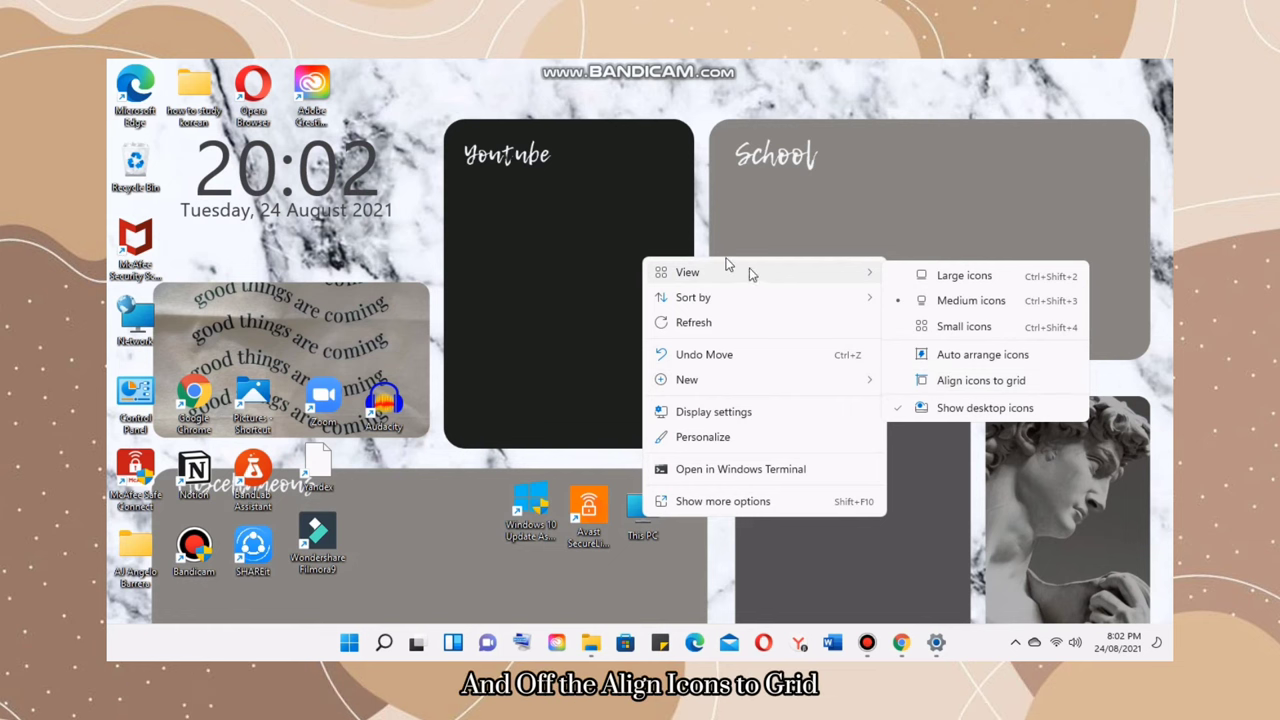
left_click(510, 309)
- Move Audacity and BandLab Assistant into the Youtube box, Zoom and Lightroom into School, and Spark AR Studio into Miscellaneous
left_click_drag(382, 398, 483, 210)
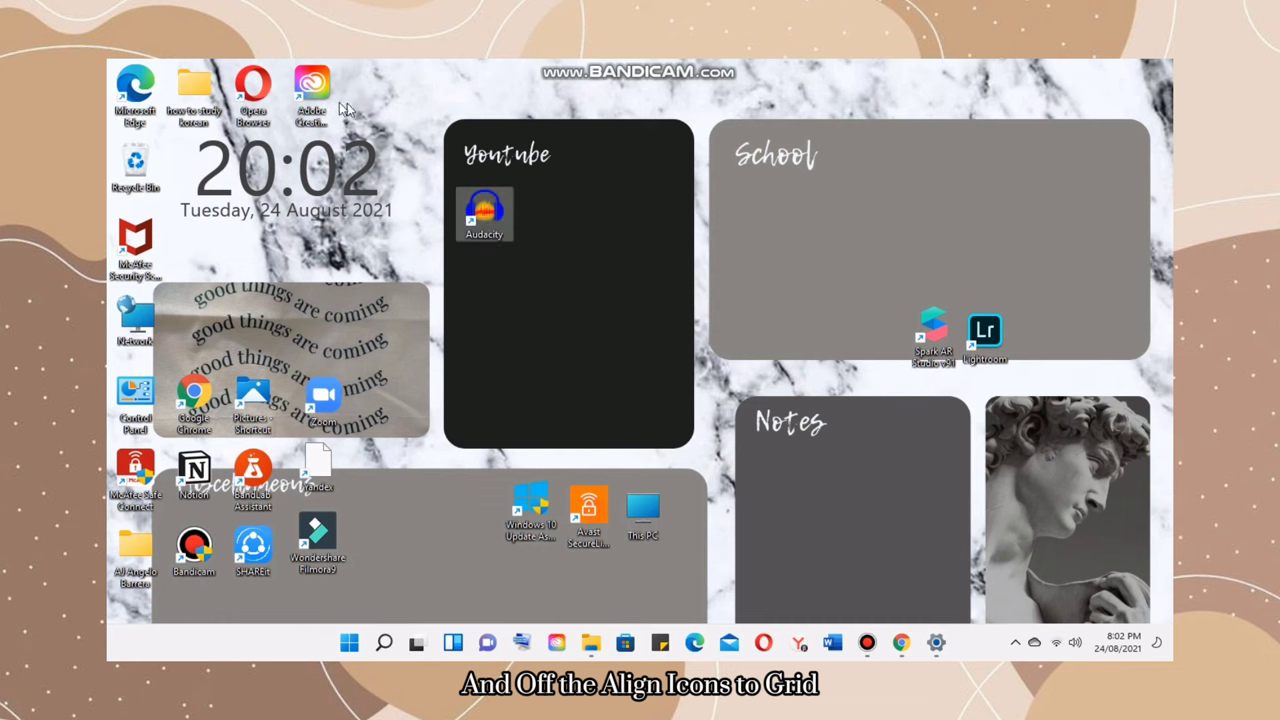
left_click_drag(323, 397, 764, 216)
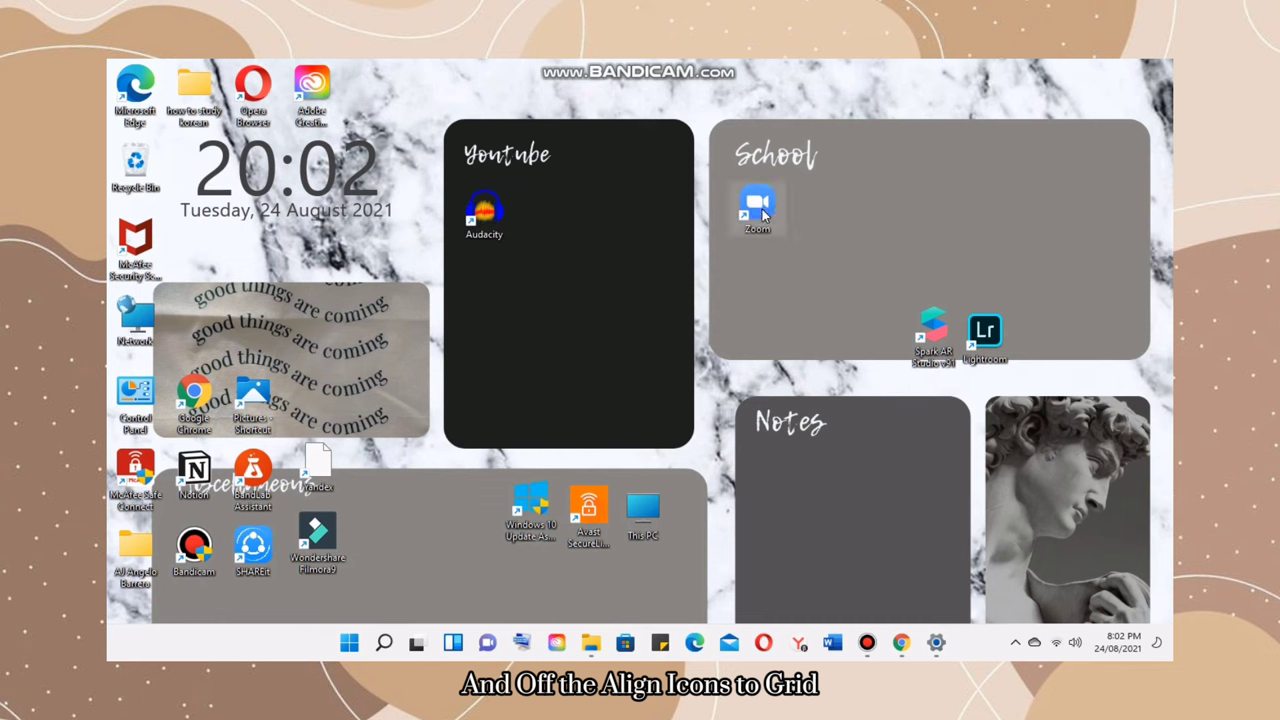
left_click_drag(932, 333, 473, 508)
left_click_drag(985, 336, 756, 271)
left_click_drag(253, 474, 486, 281)
- Move SHAREit, Wondershare Filmora9, Bandicam and Control Panel into Miscellaneous, Notion and the personal folder into School, and McAfee Safe Connect beside Miscellaneous
left_click_drag(253, 550, 703, 575)
left_click_drag(318, 537, 764, 576)
left_click_drag(701, 581, 414, 514)
left_click_drag(706, 575, 323, 557)
left_click_drag(194, 472, 814, 206)
left_click_drag(135, 472, 706, 575)
left_click_drag(135, 550, 397, 505)
left_click_drag(834, 281, 814, 272)
left_click_drag(135, 398, 196, 558)
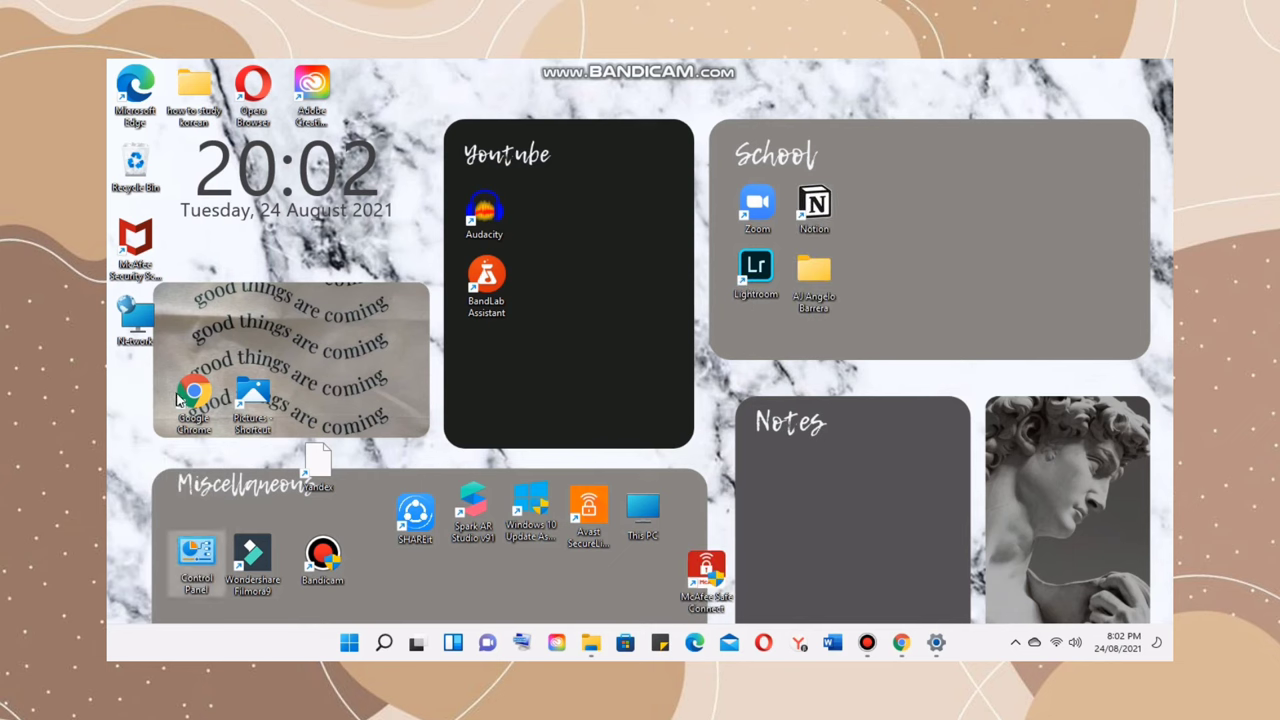
- Move the Google Chrome, Opera Browser and "how to study korean" icons into the School box
left_click_drag(194, 398, 873, 205)
left_click_drag(253, 92, 873, 279)
left_click_drag(194, 92, 928, 203)
- Move Network into the Notes box, Wondershare Filmora9 and Avast SecureLine into Youtube, and McAfee Safe Connect and Yandex into Miscellaneous
left_click_drag(135, 320, 769, 574)
left_click_drag(252, 558, 485, 360)
left_click_drag(589, 514, 539, 221)
left_click_drag(706, 575, 260, 557)
left_click_drag(318, 464, 382, 566)
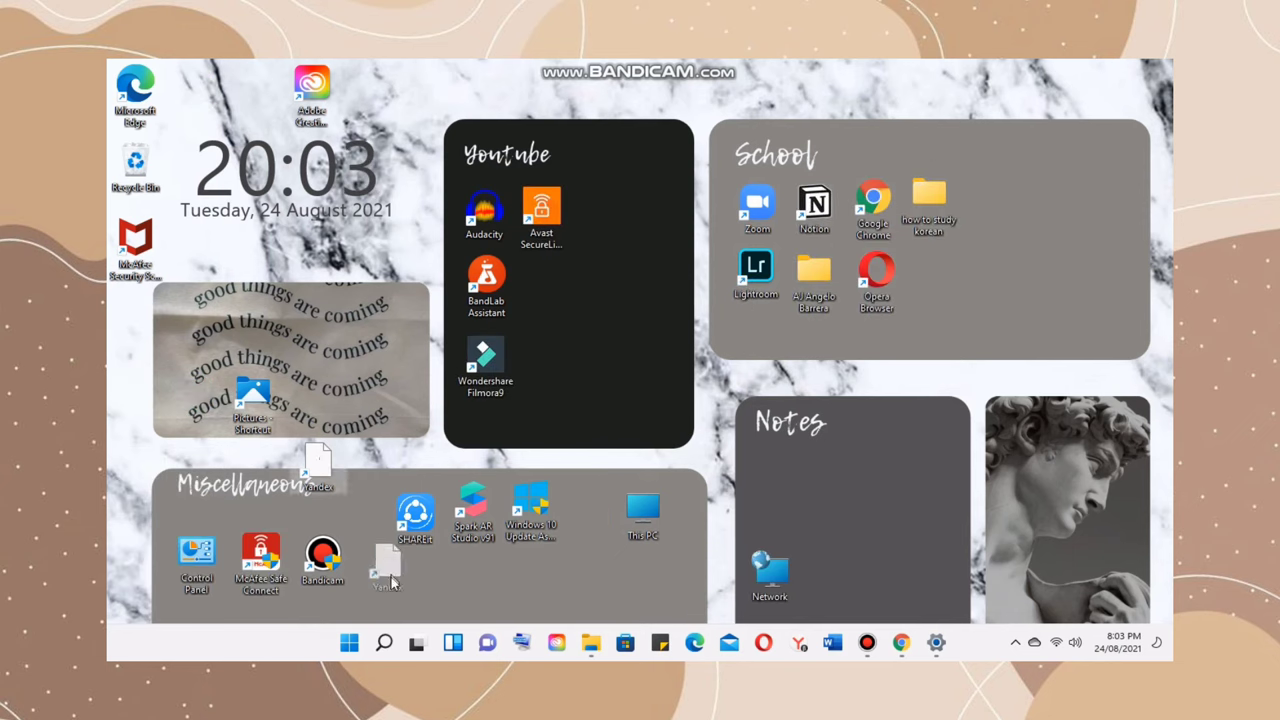
- Tighten the icon rows in the Miscellaneous box and bring the Network and McAfee Security icons into it
left_click_drag(769, 573, 738, 573)
left_click_drag(414, 514, 377, 499)
left_click_drag(473, 508, 434, 497)
left_click_drag(531, 508, 434, 568)
left_click_drag(643, 512, 487, 496)
left_click_drag(755, 583, 500, 575)
left_click_drag(135, 240, 531, 495)
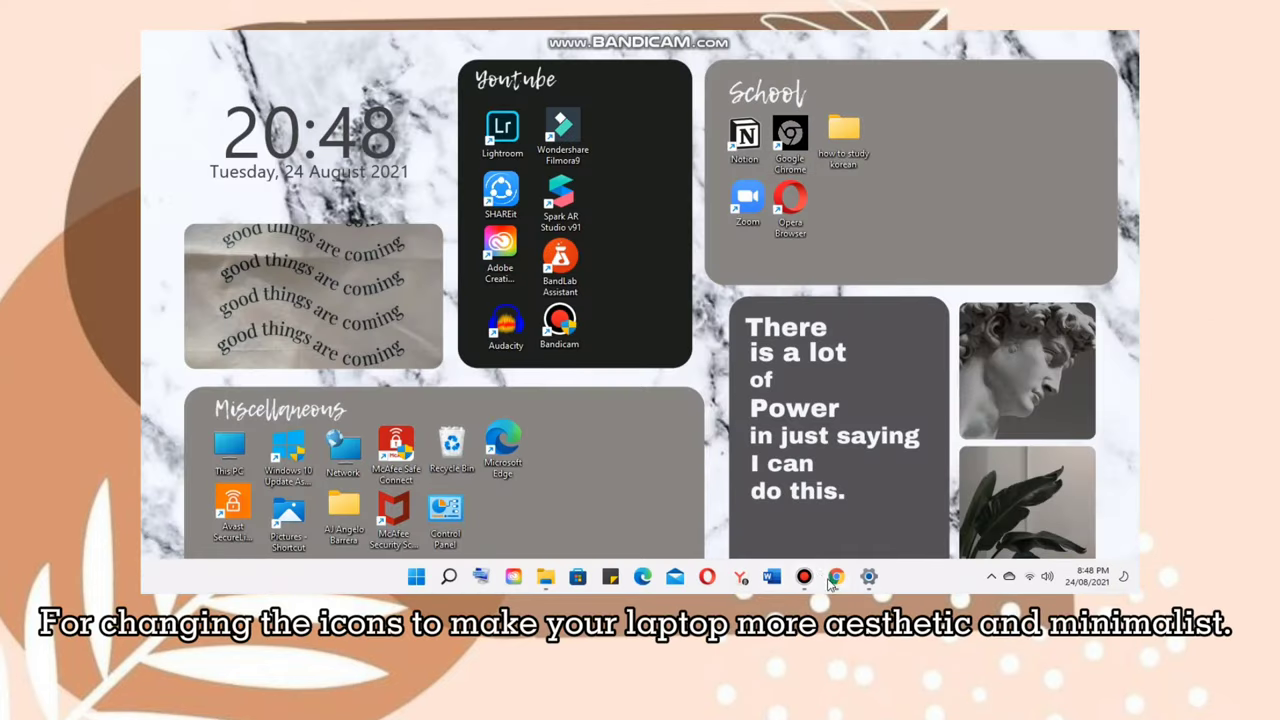
- Switch to Chrome and upload the "Ícono cámara o zoom black" image from Downloads to icoconvert.com
left_click(835, 587)
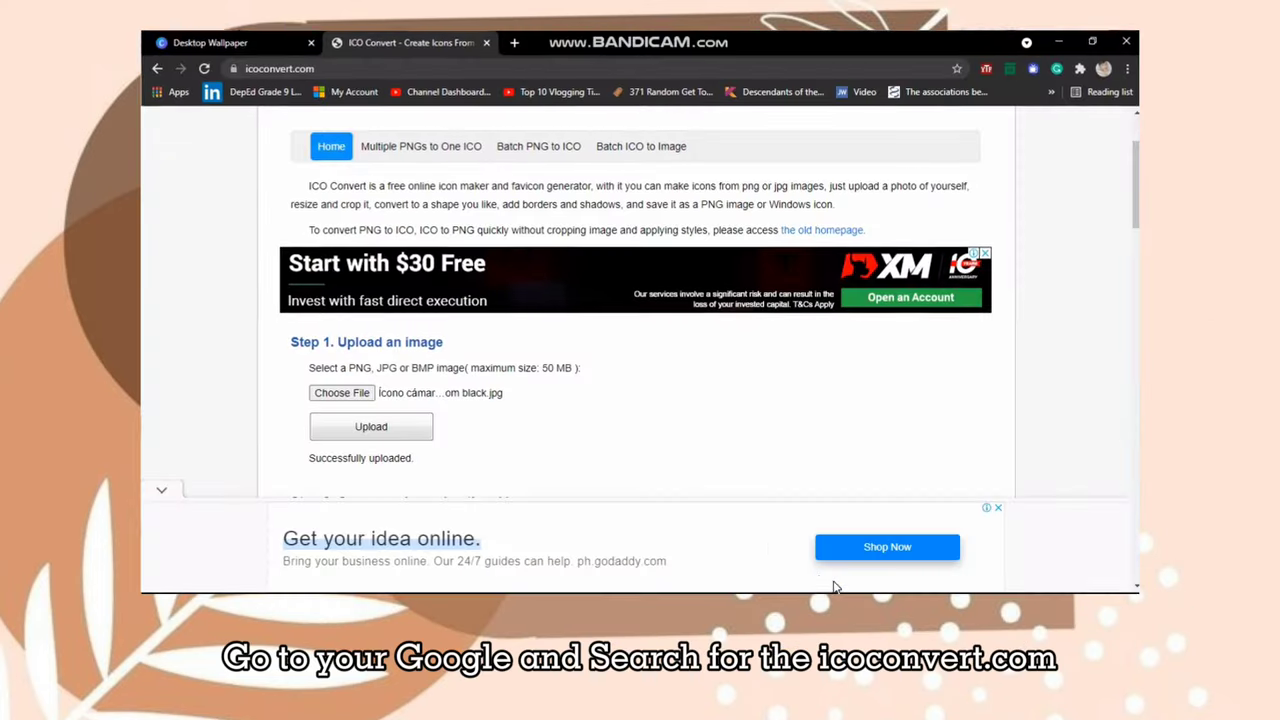
left_click(316, 66)
left_click(223, 211)
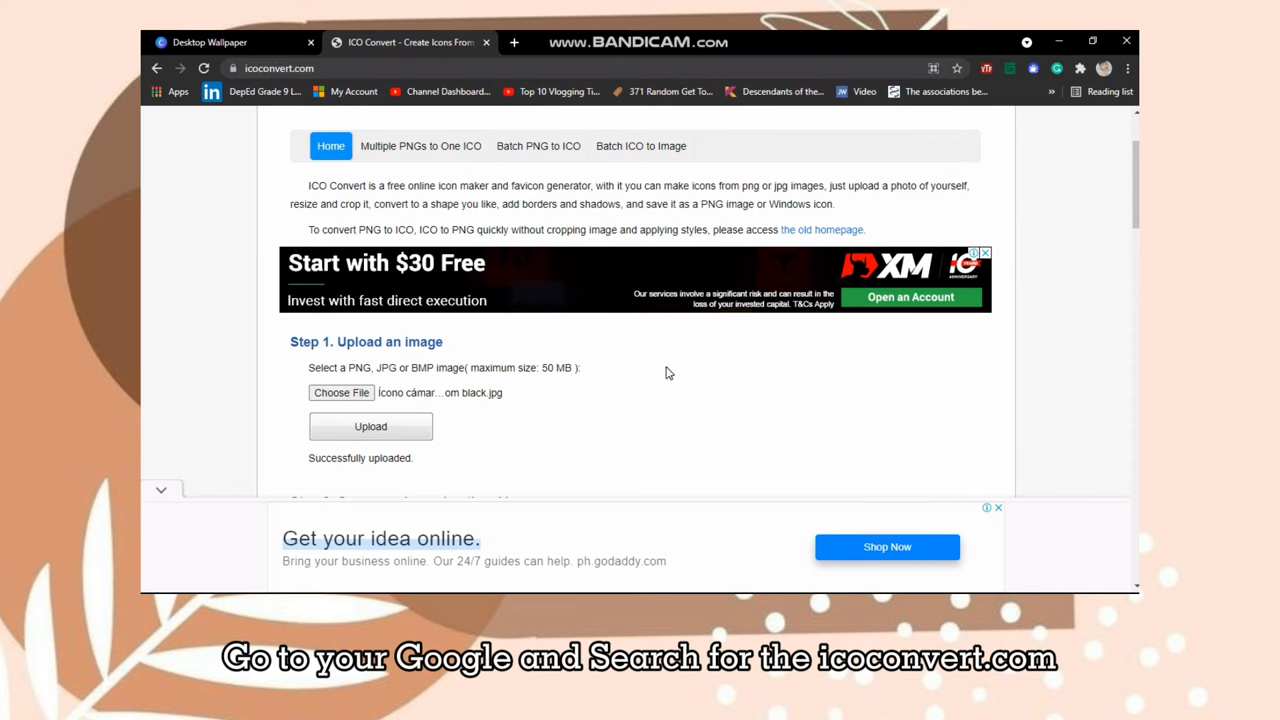
scroll(666, 369, "up", 2)
scroll(666, 369, "down", 2)
left_click(344, 378)
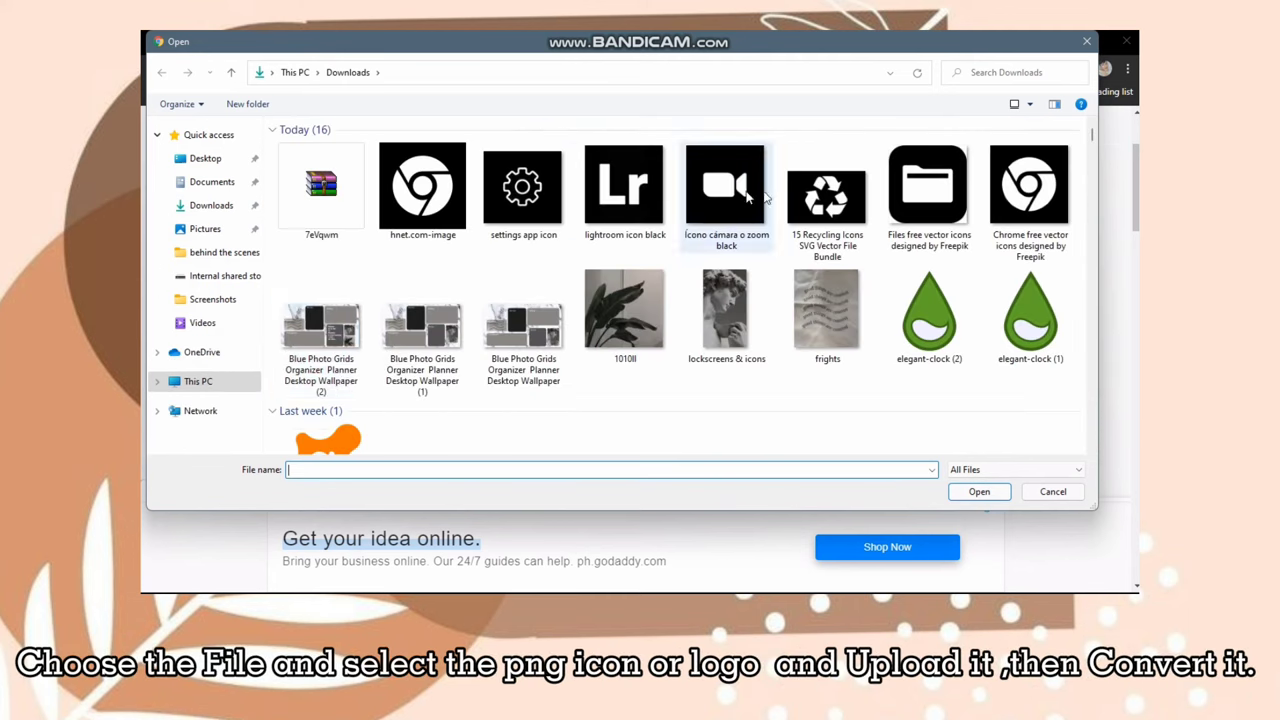
left_click(748, 199)
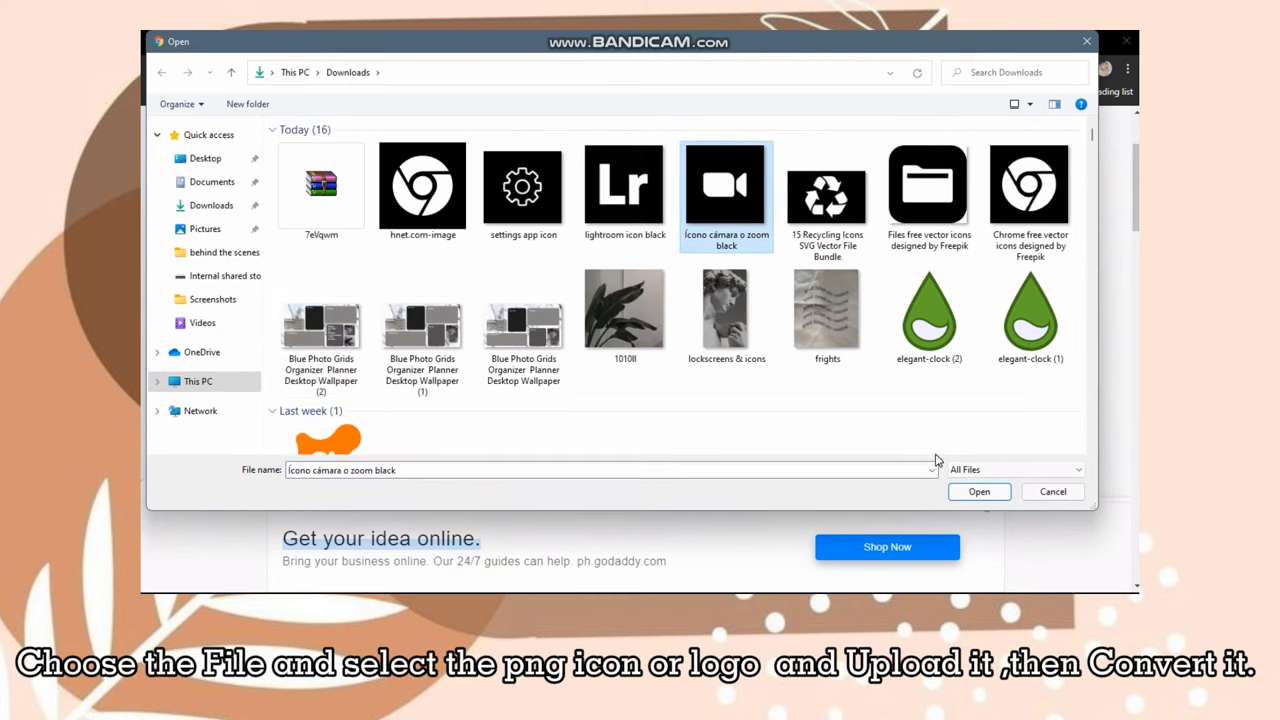
left_click(966, 491)
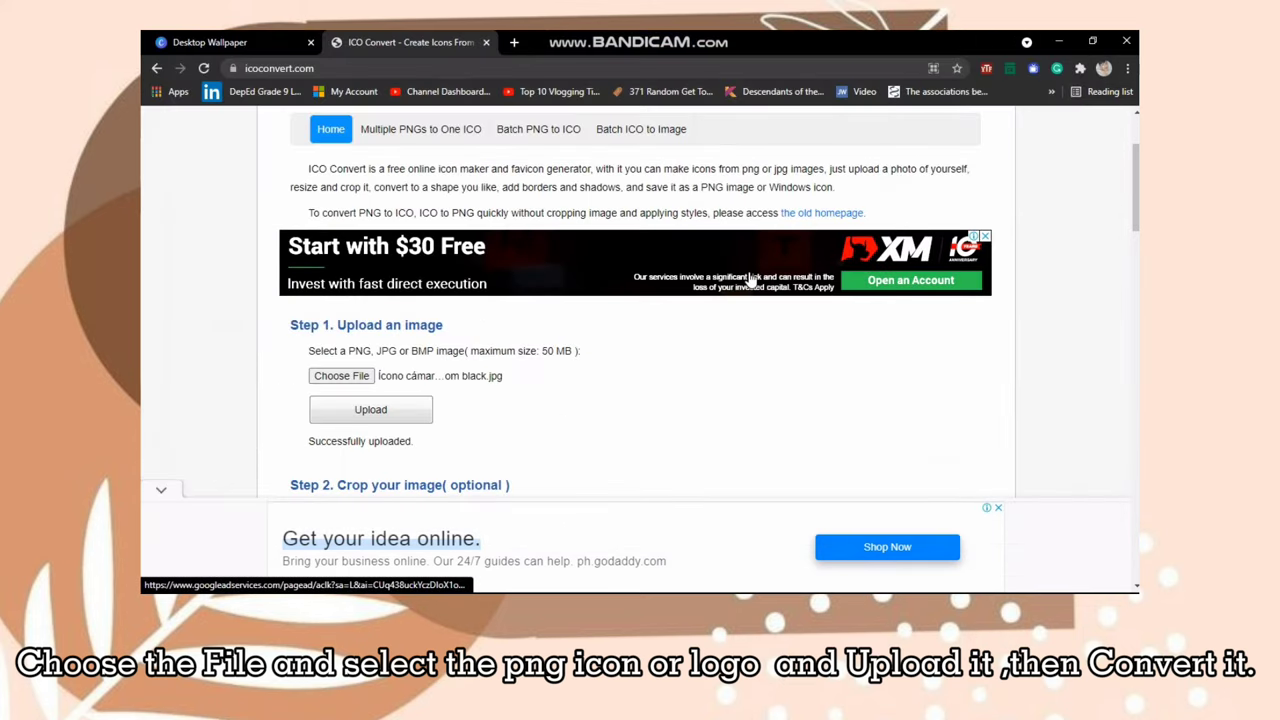
left_click(412, 410)
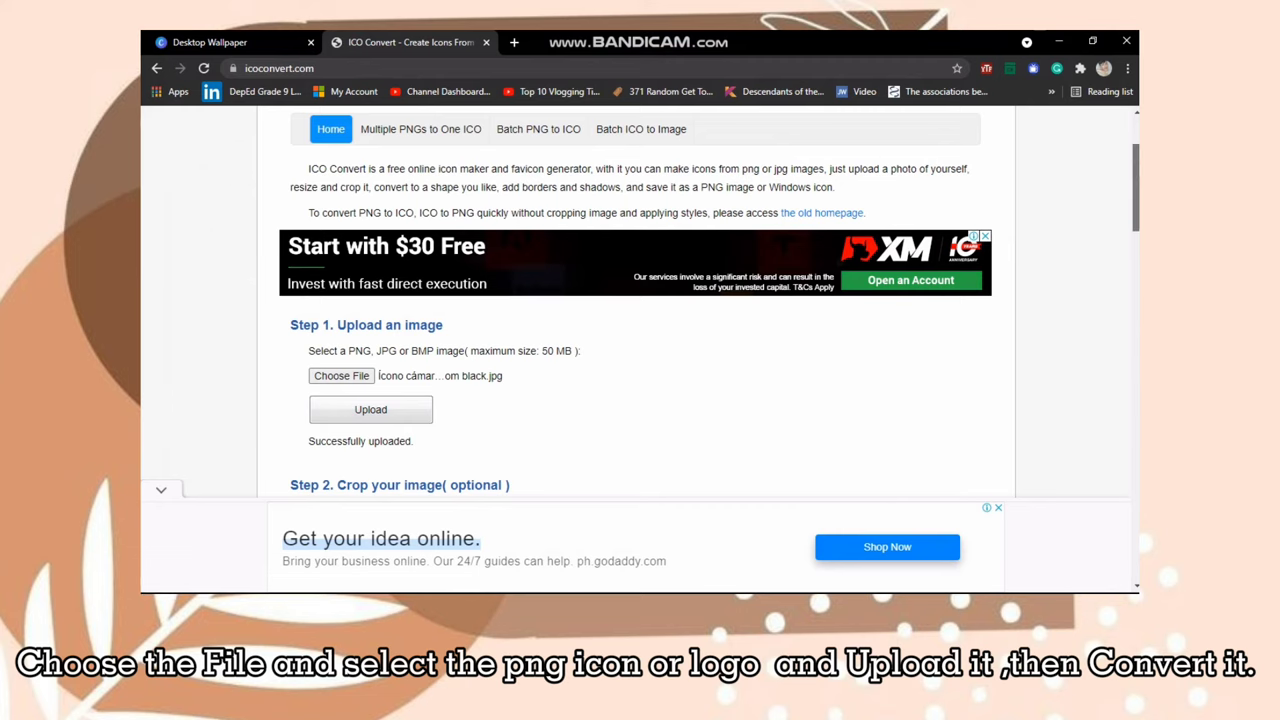
- Upload the PNG "Files free vector icons designed by Freepik" from Downloads to the hnet.com PNG to ICO converter
scroll(954, 294, "down", 2)
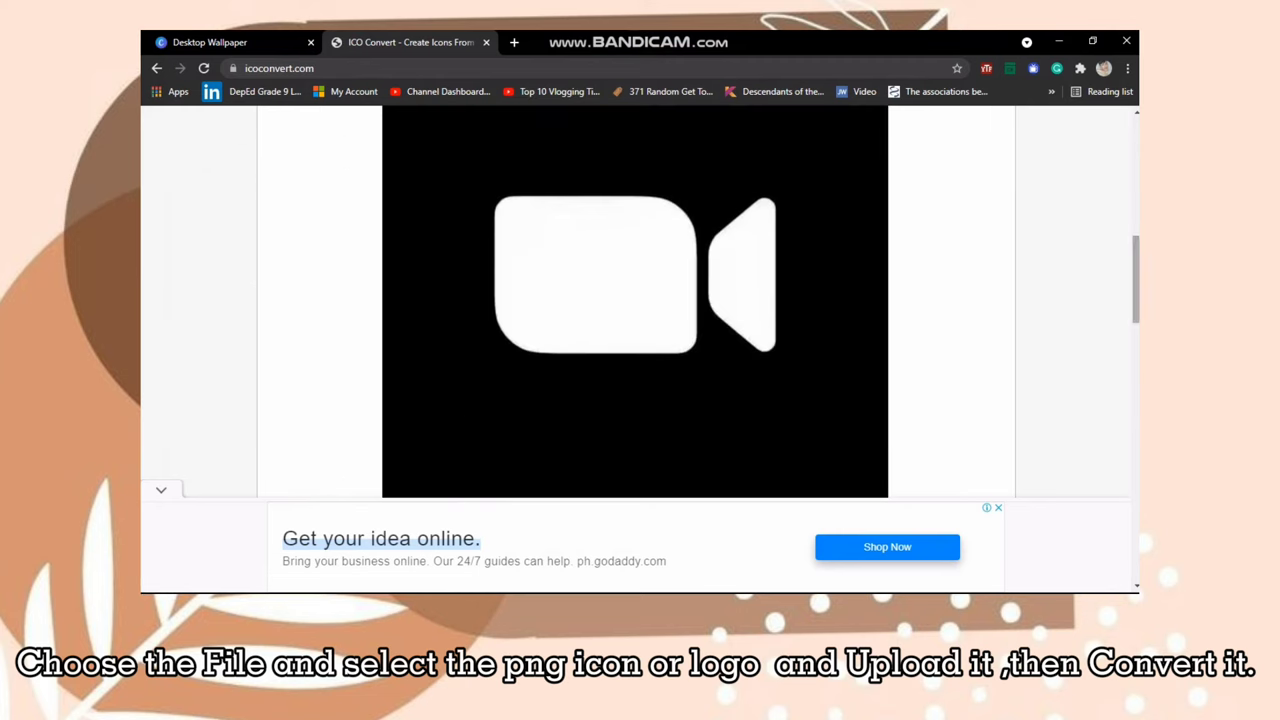
scroll(763, 337, "down", 4)
scroll(1030, 434, "down", 4)
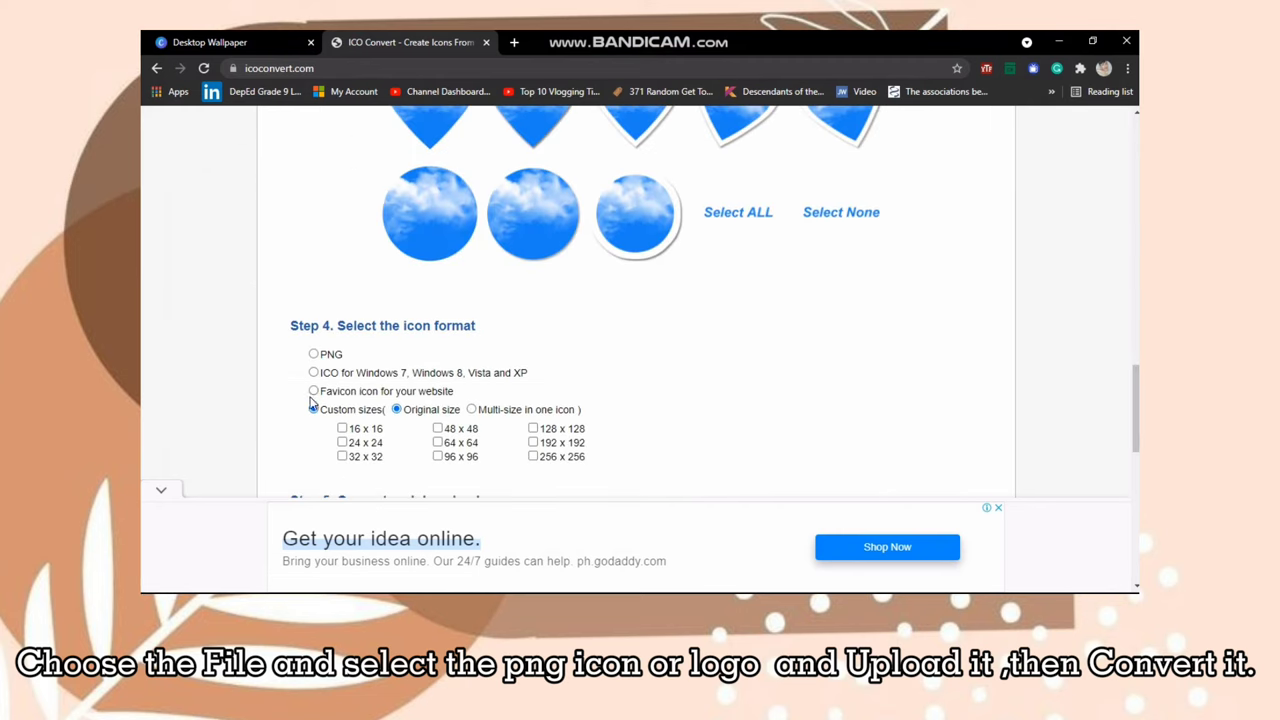
mouse_move(1134, 390)
left_mouse_down()
mouse_move(1134, 350)
mouse_move(1127, 386)
left_mouse_up()
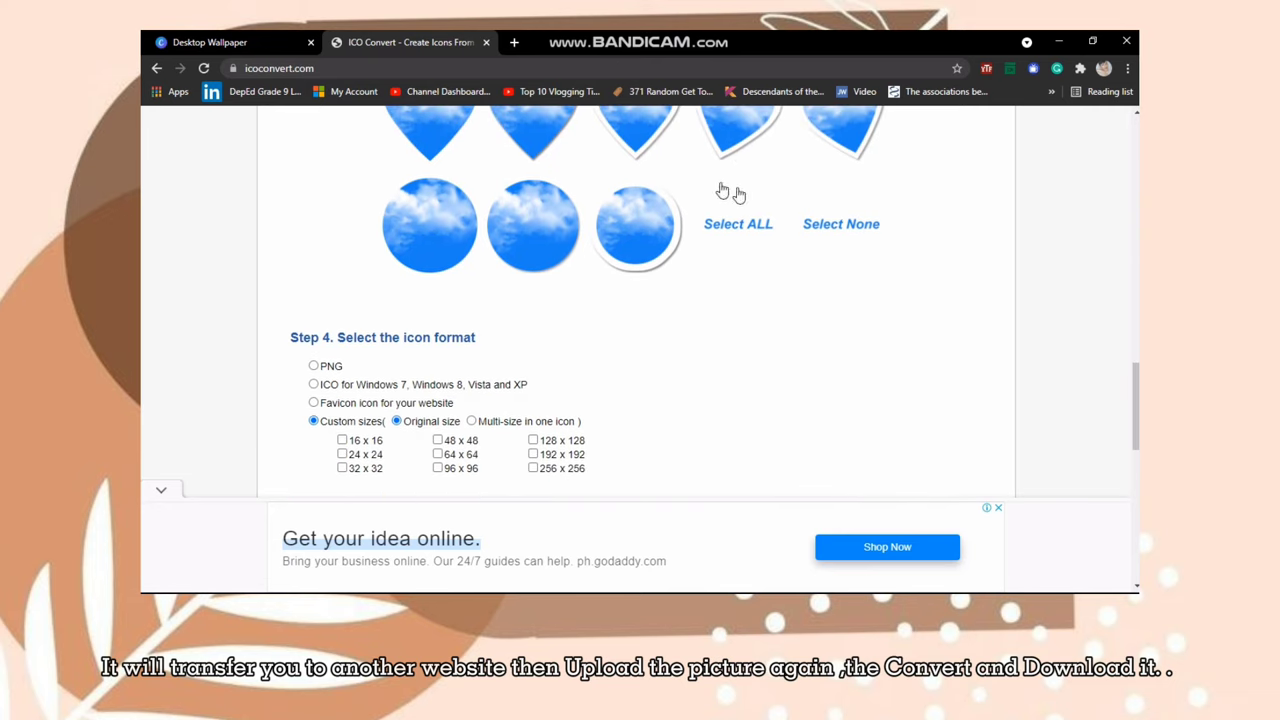
left_click_drag(1134, 390, 1134, 419)
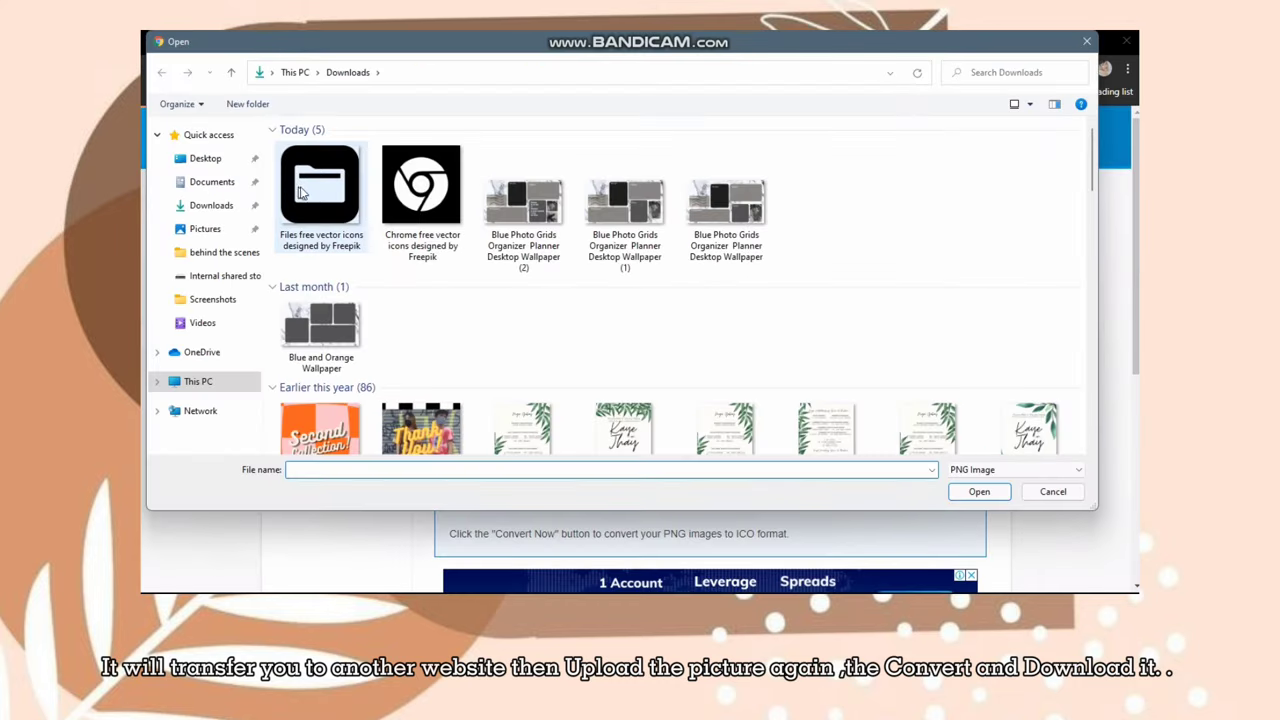
left_click(320, 190)
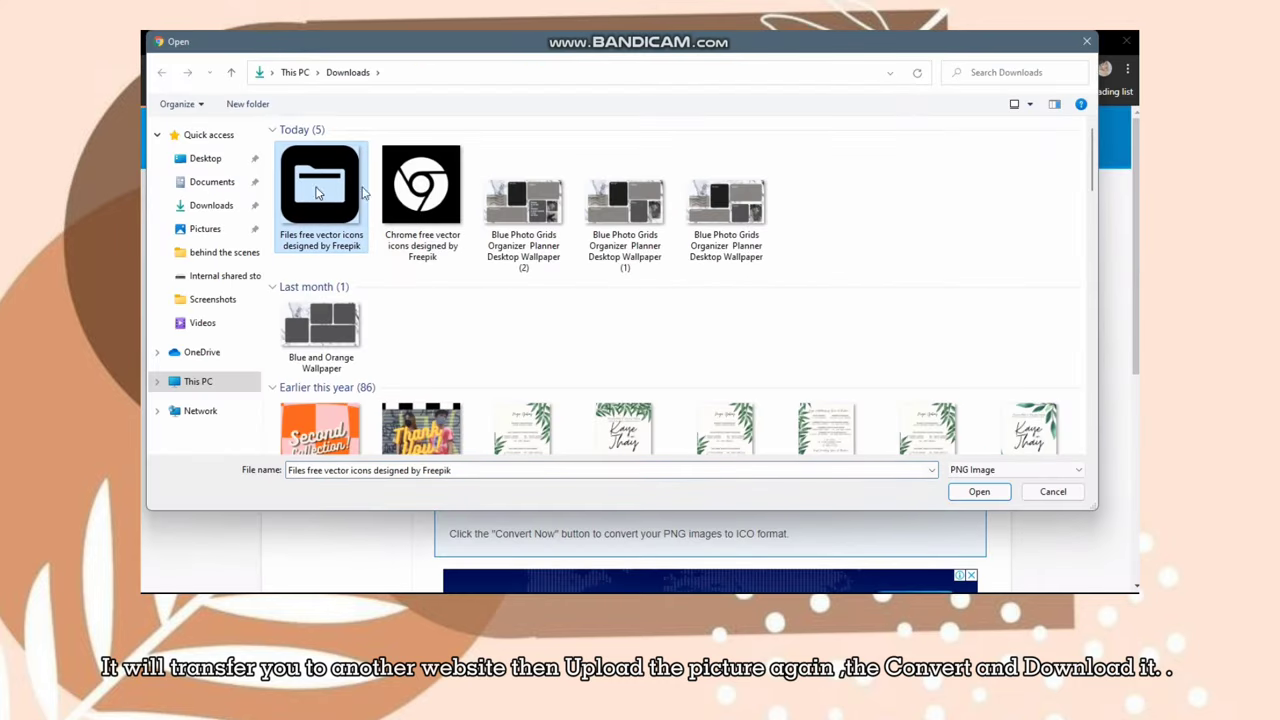
left_click(977, 491)
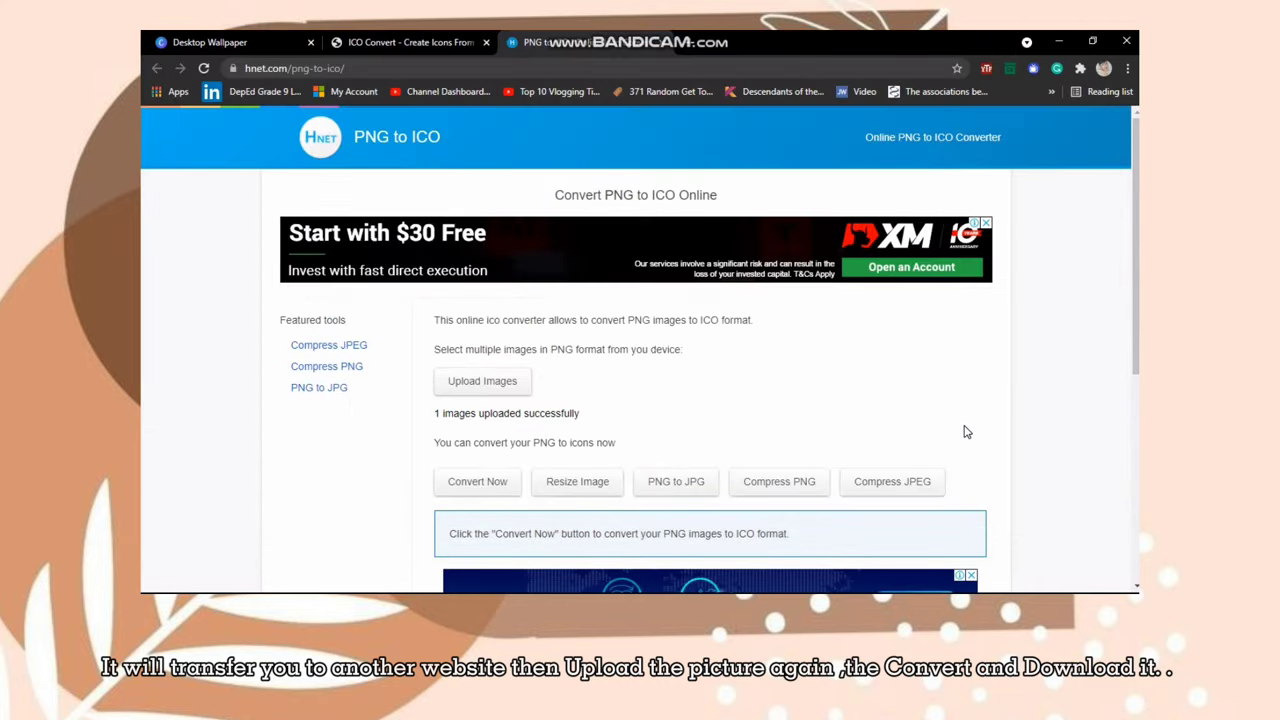
- Convert the uploaded folder PNG to ICO format, download the resulting icon file and dismiss the downloads bar
scroll(966, 430, "down", 1)
scroll(966, 430, "down", 3)
scroll(480, 306, "up", 2)
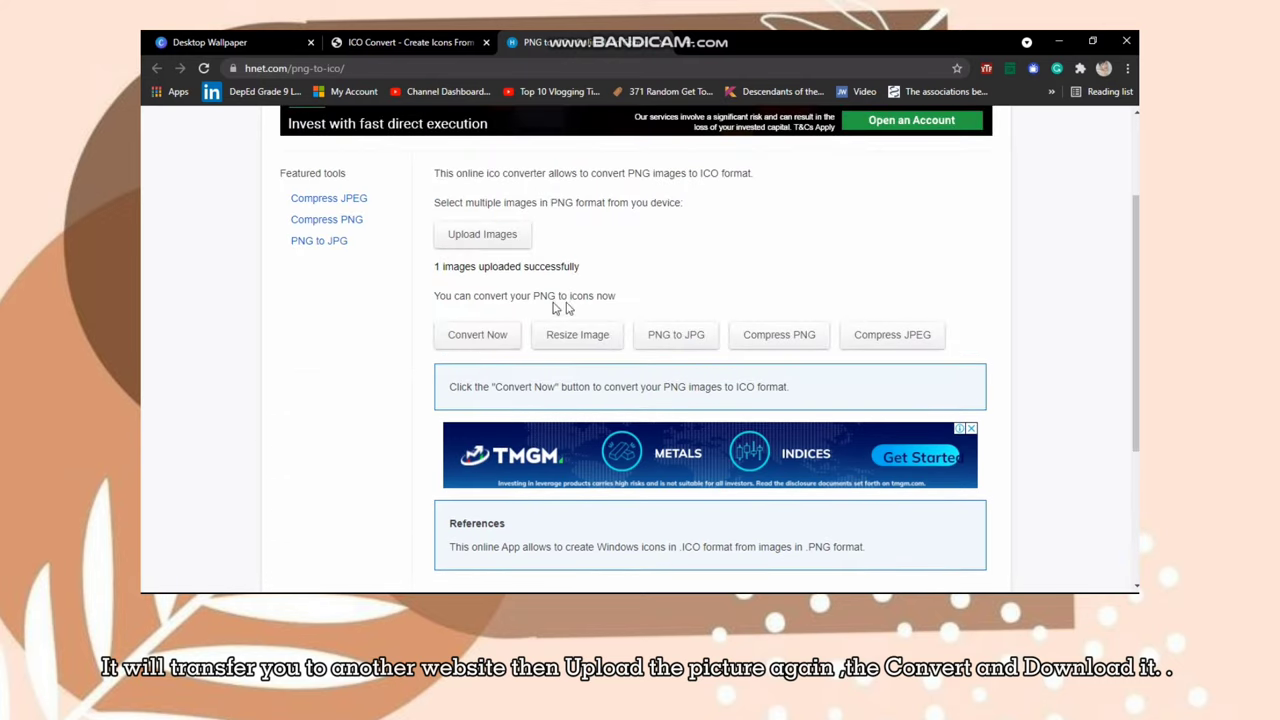
left_click(479, 340)
left_click(890, 389)
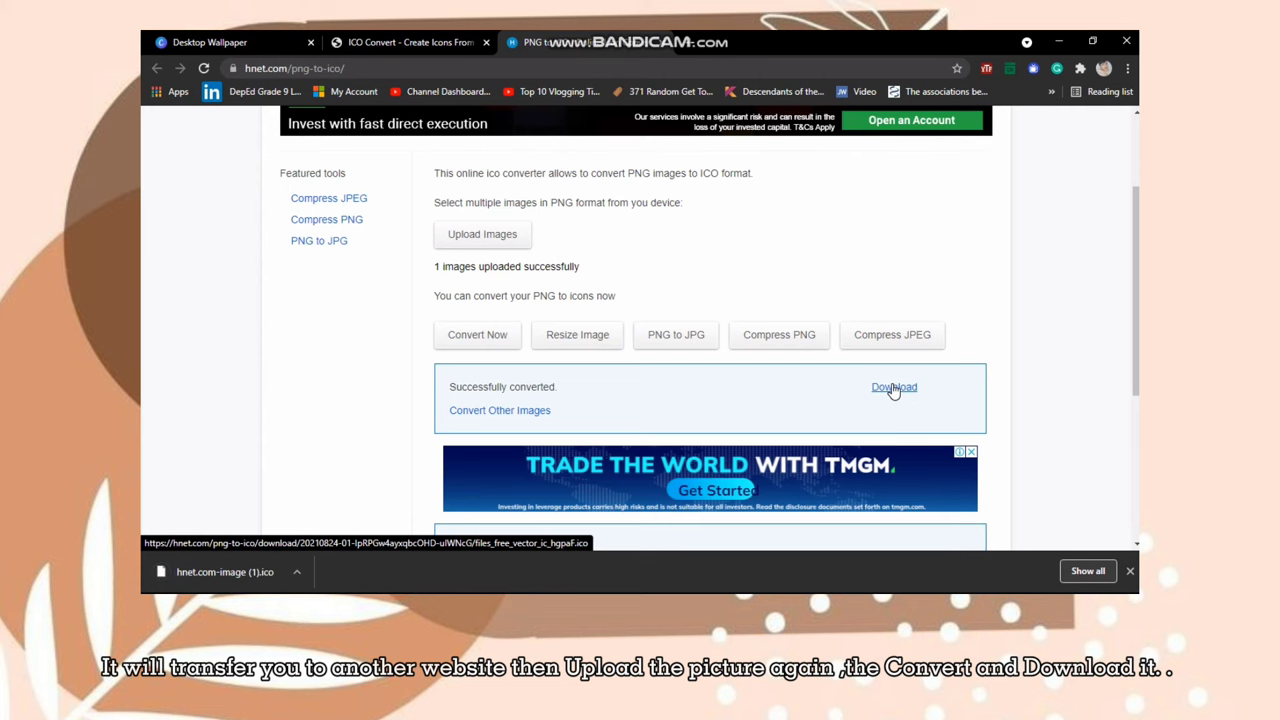
left_click(1130, 571)
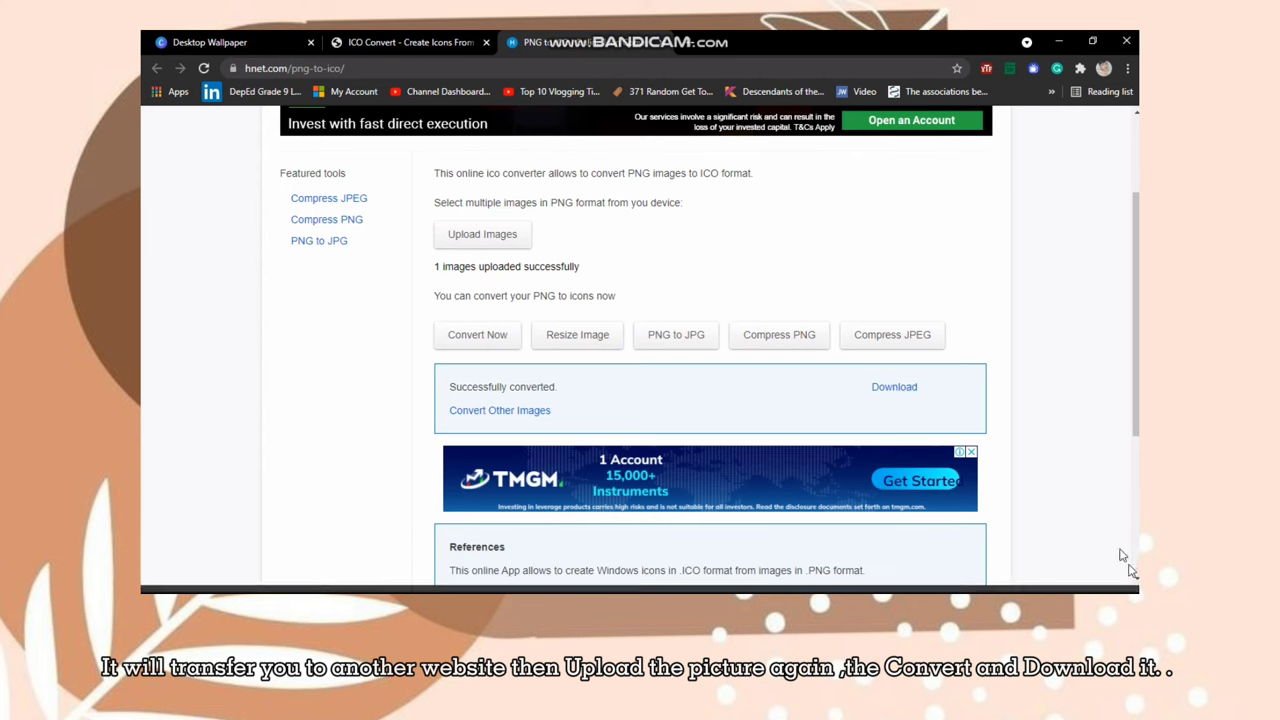
- Return to the desktop and open the properties of the "how to study korean" folder in the School box
left_click(1058, 41)
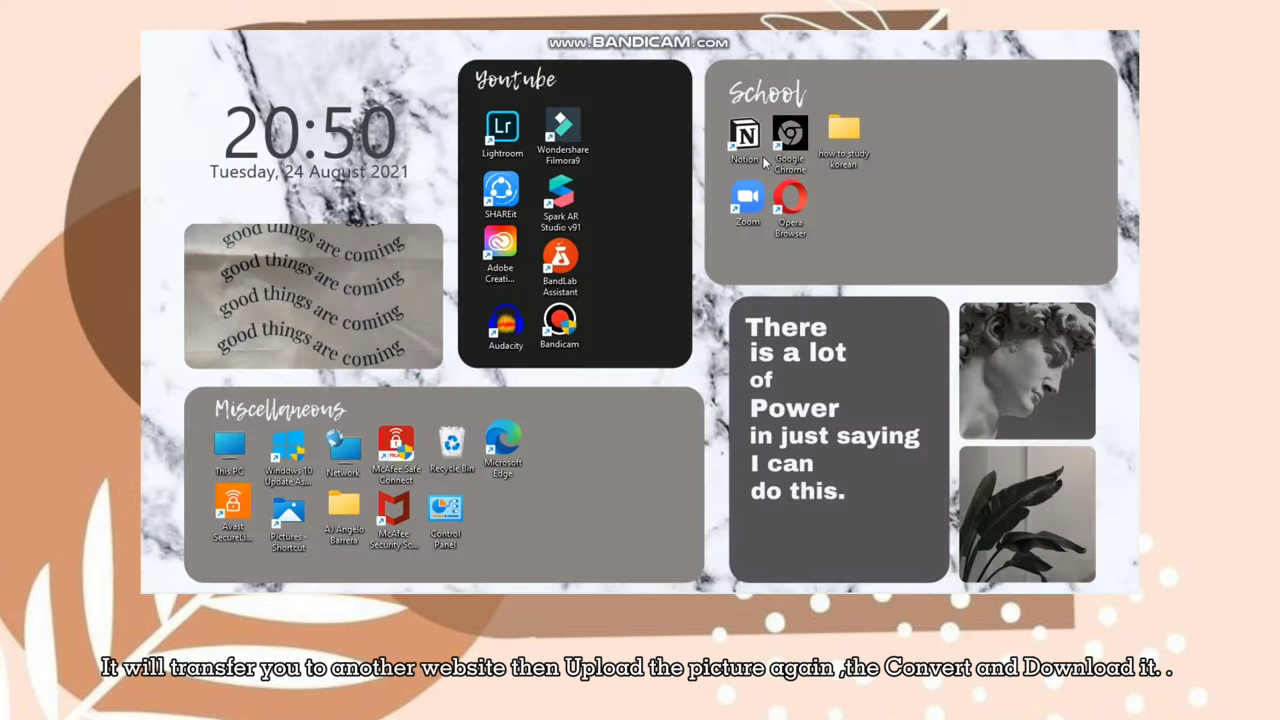
left_click(832, 150)
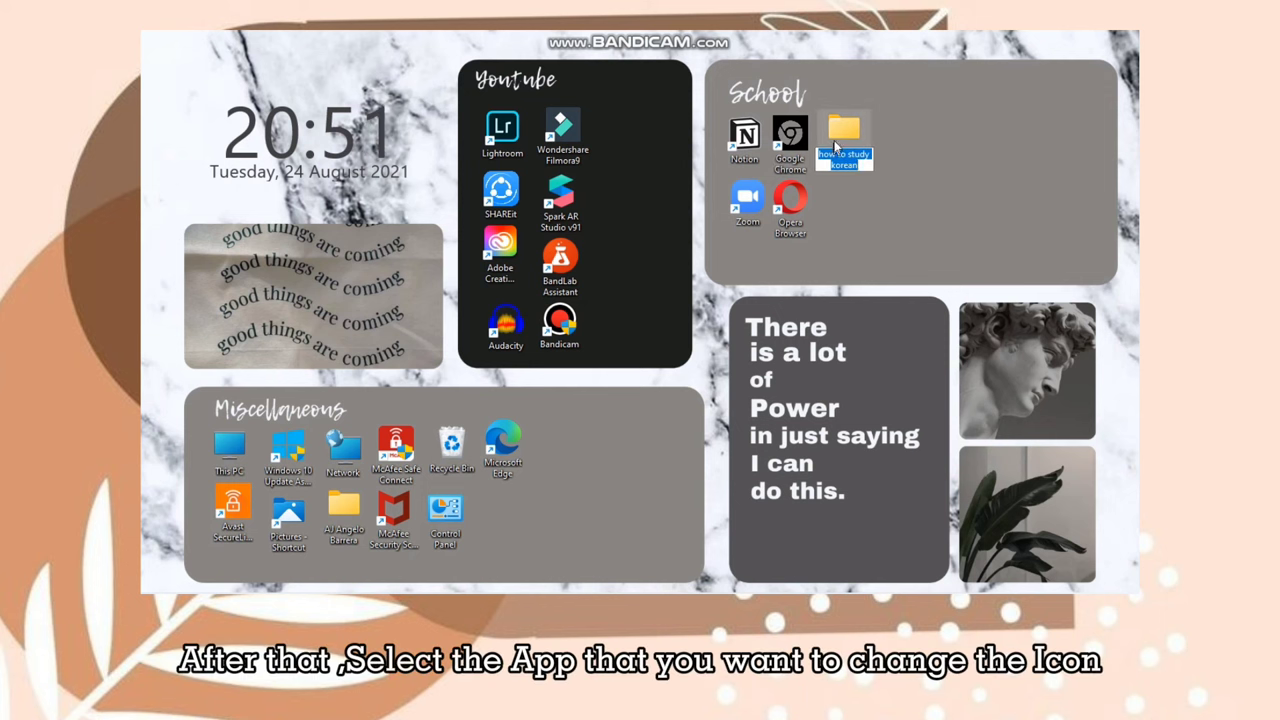
left_click(844, 132)
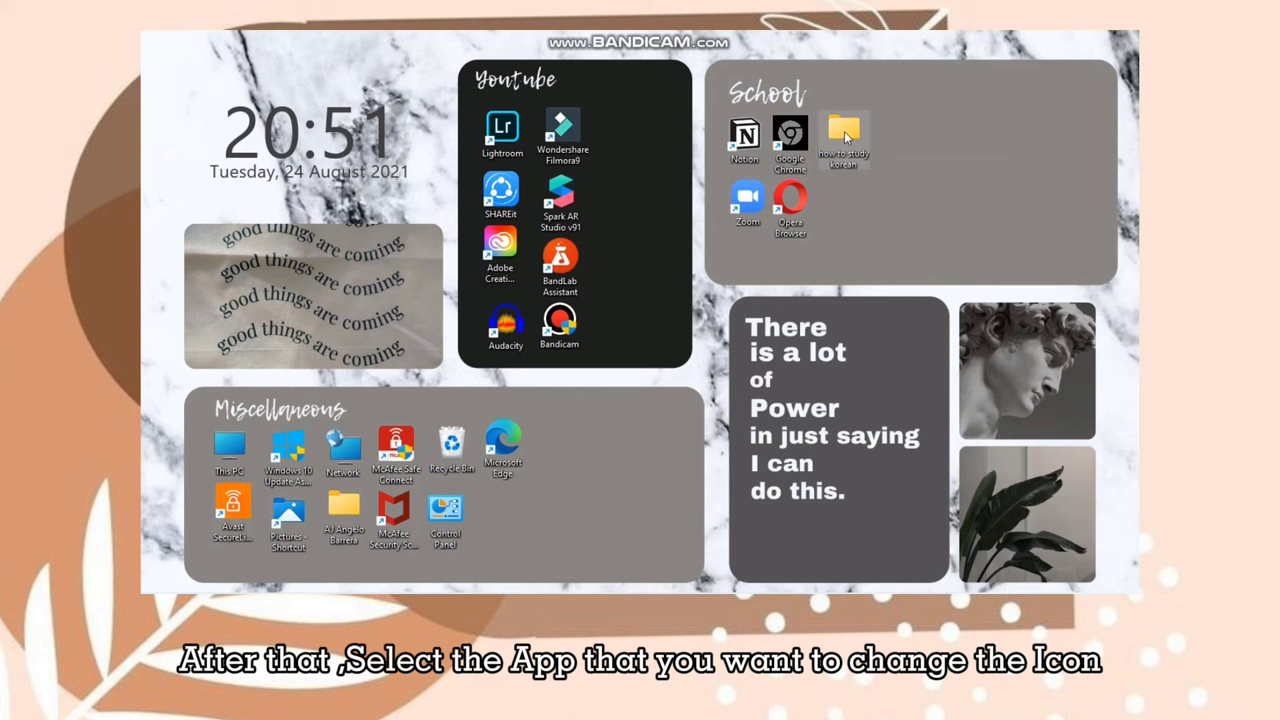
right_click(845, 137)
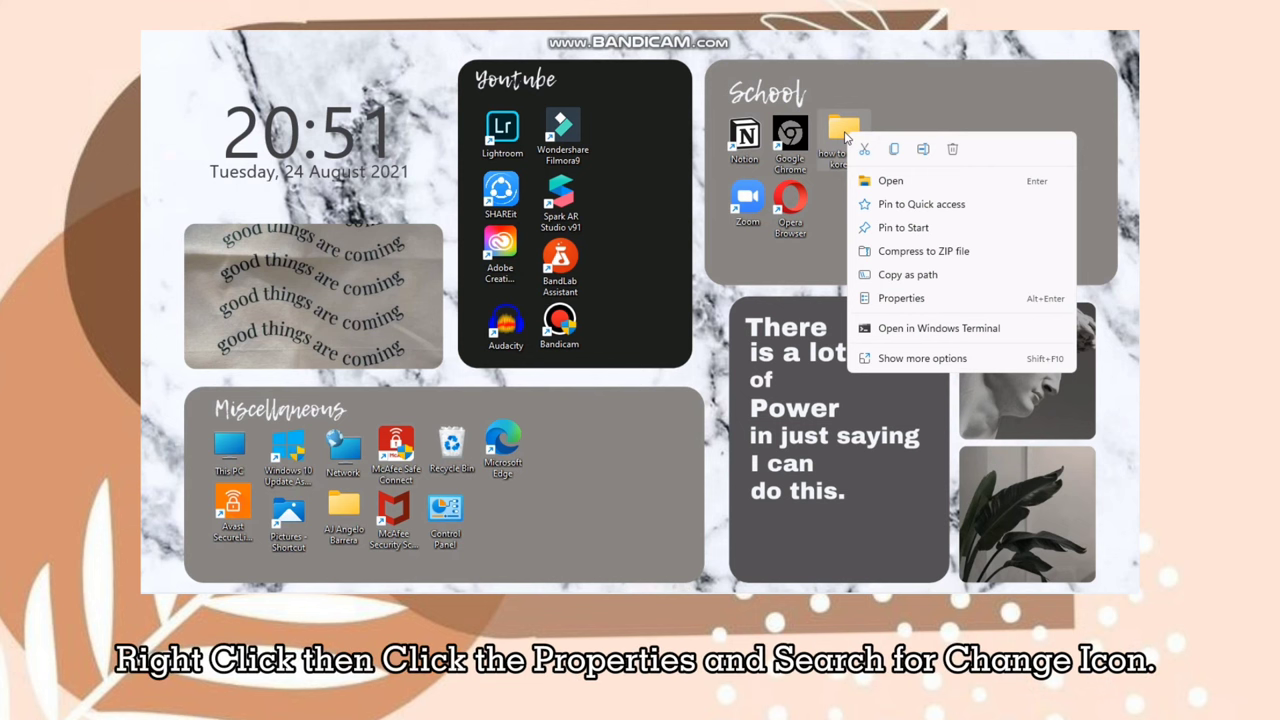
left_click(944, 298)
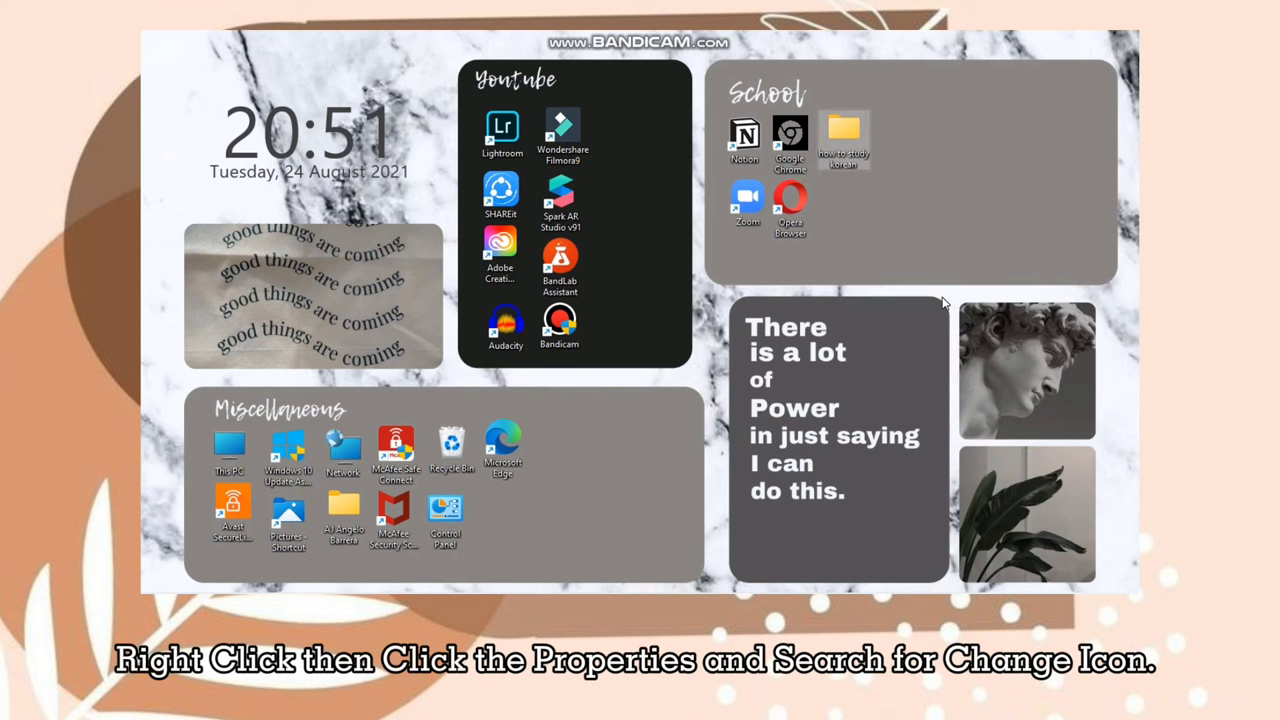